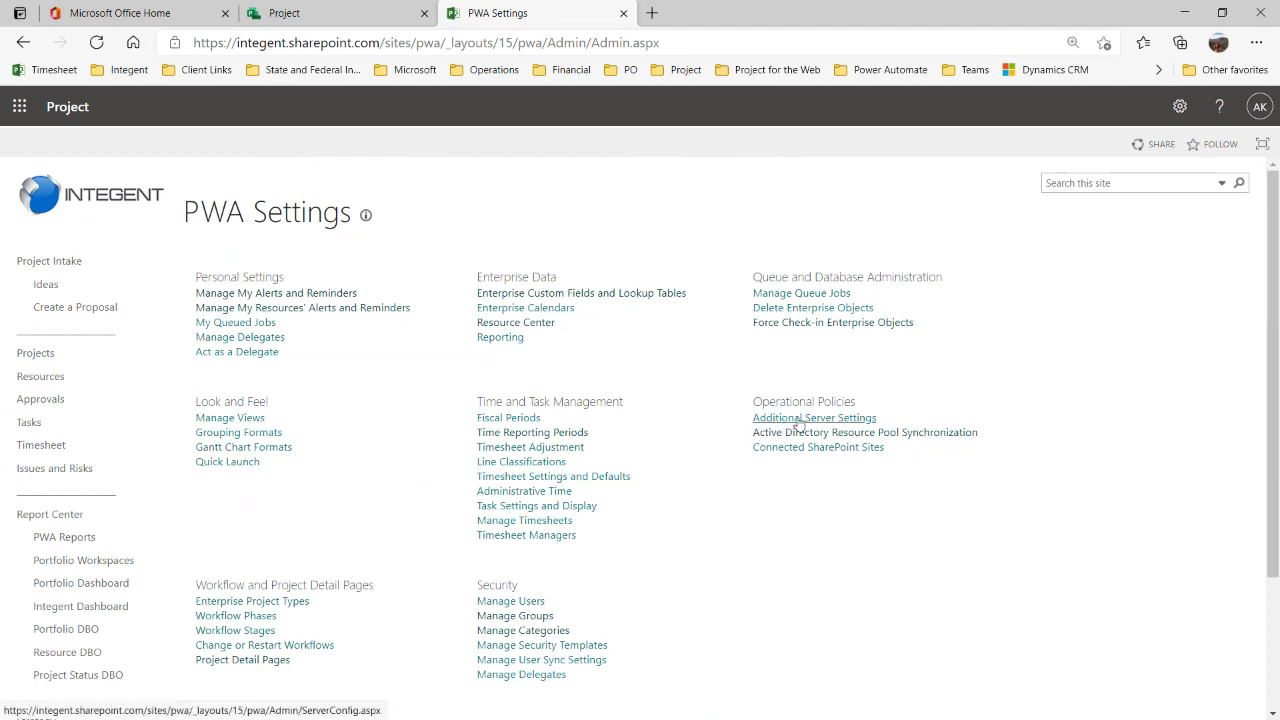
Check the permission management mode in Additional Server Settings and leave without saving.
{"action": "left_click", "coordinate": [798, 420]}
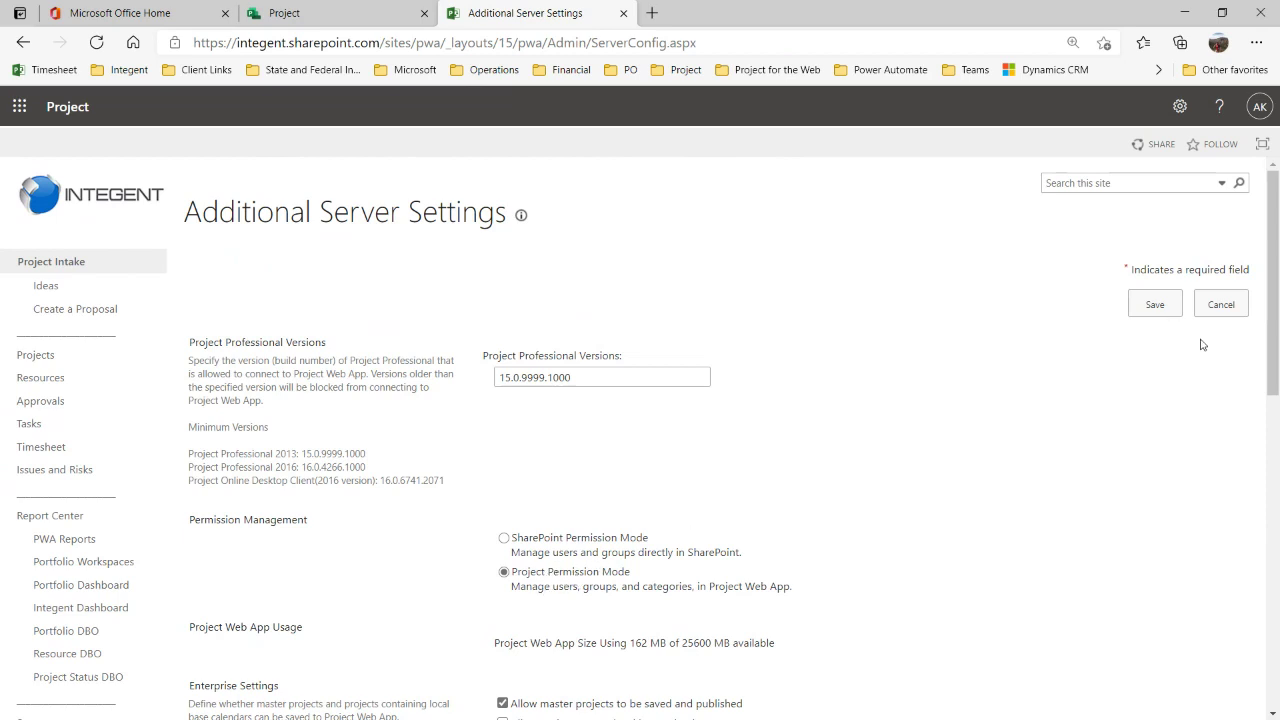
{"action": "left_click", "coordinate": [1221, 305]}
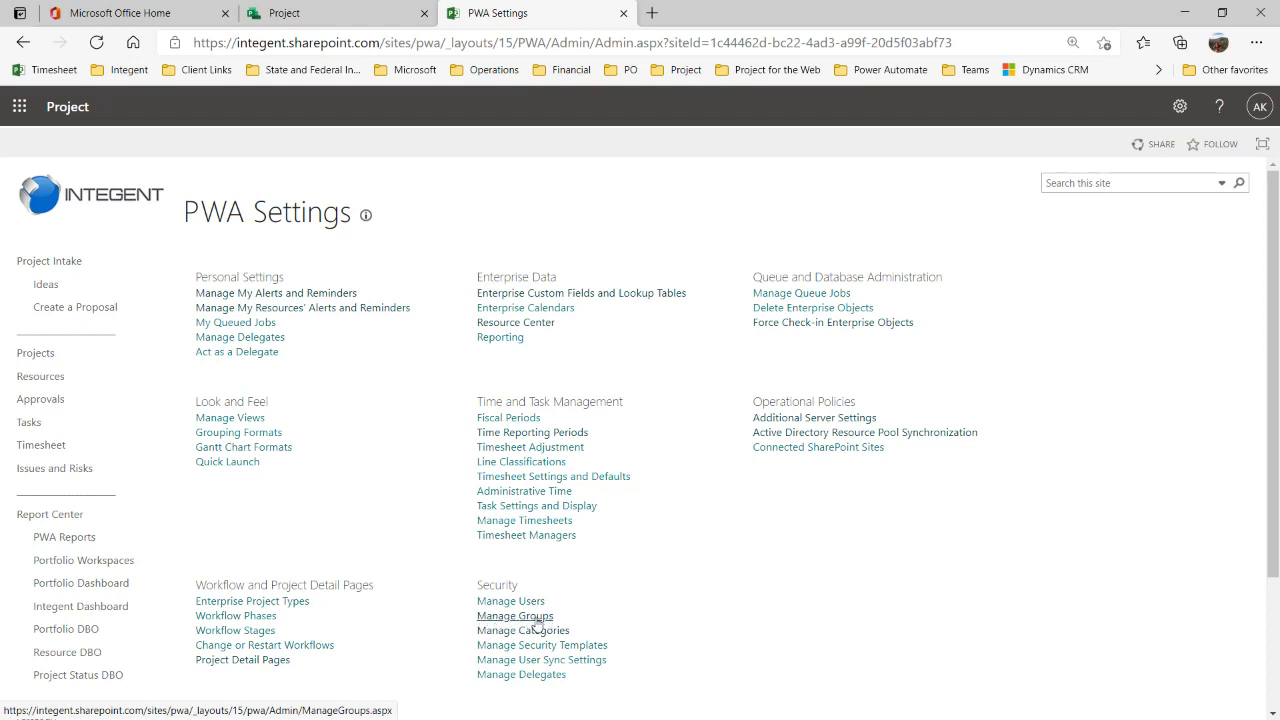
Open the Project Managers security group for editing and review its synchronized Active Directory group and user lists.
{"action": "left_click", "coordinate": [509, 620]}
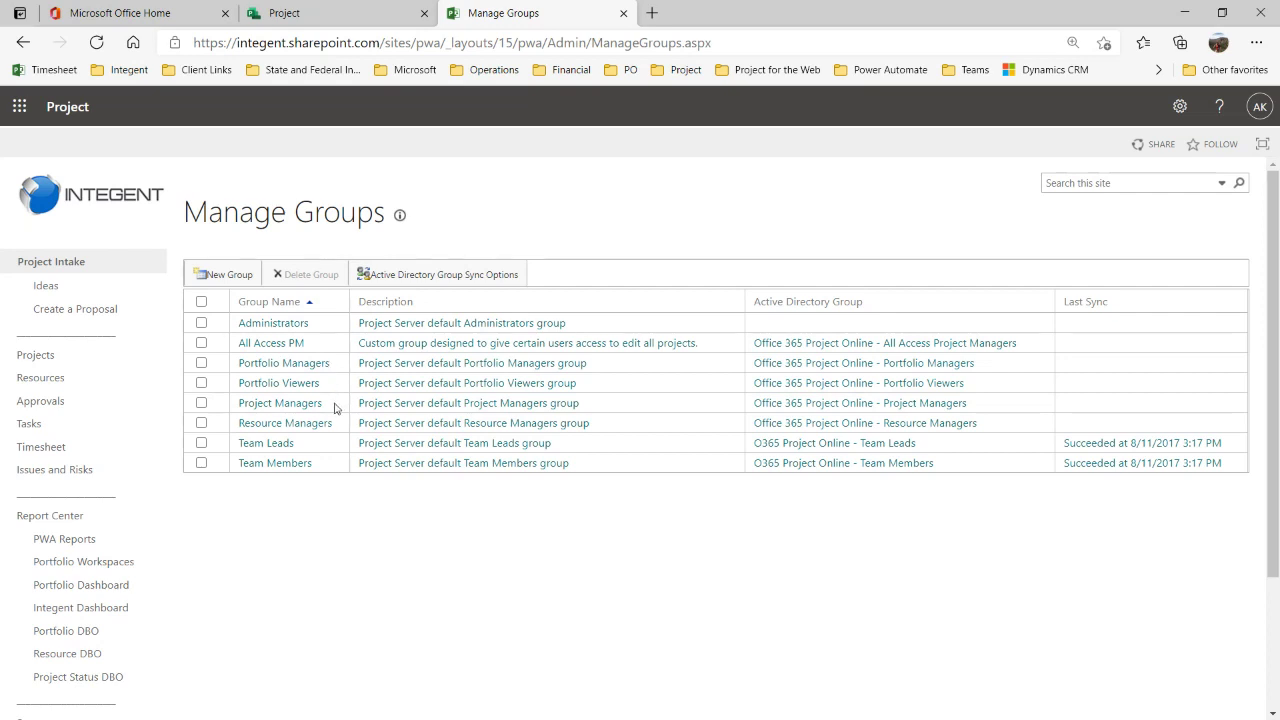
{"action": "left_click", "coordinate": [279, 408]}
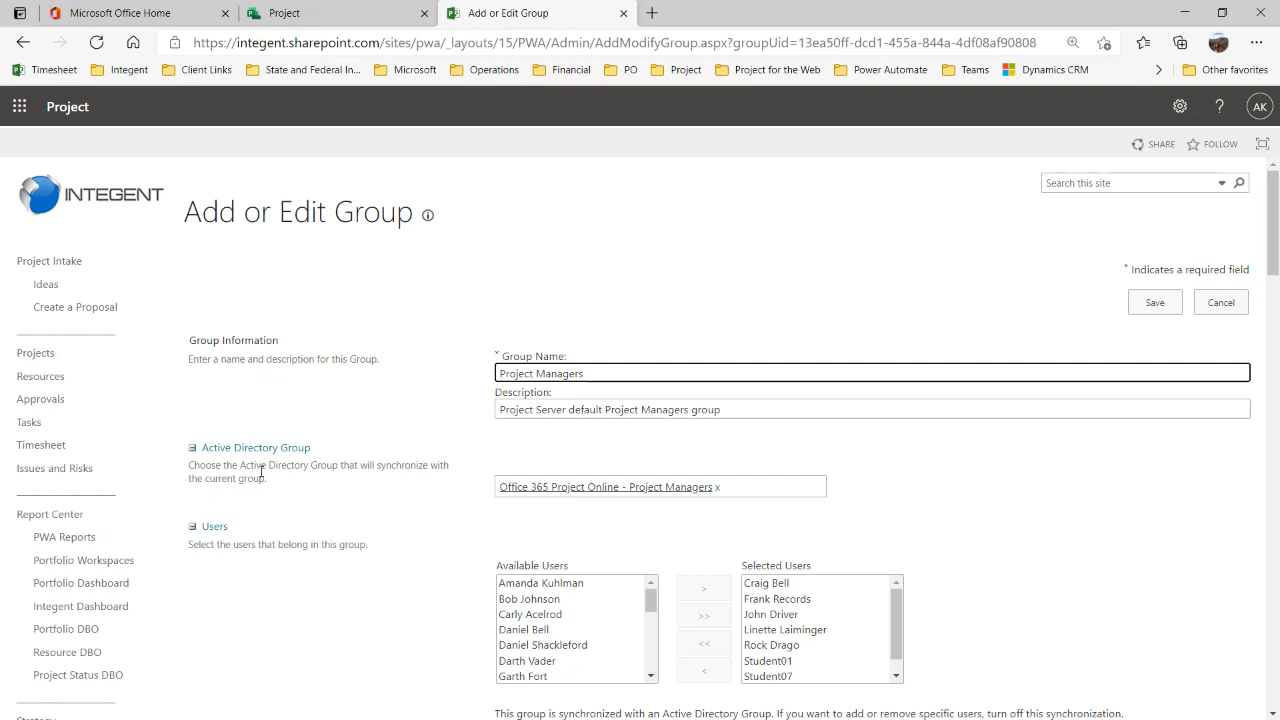
{"action": "scroll", "coordinate": [264, 470], "scroll_direction": "down", "scroll_amount": 1}
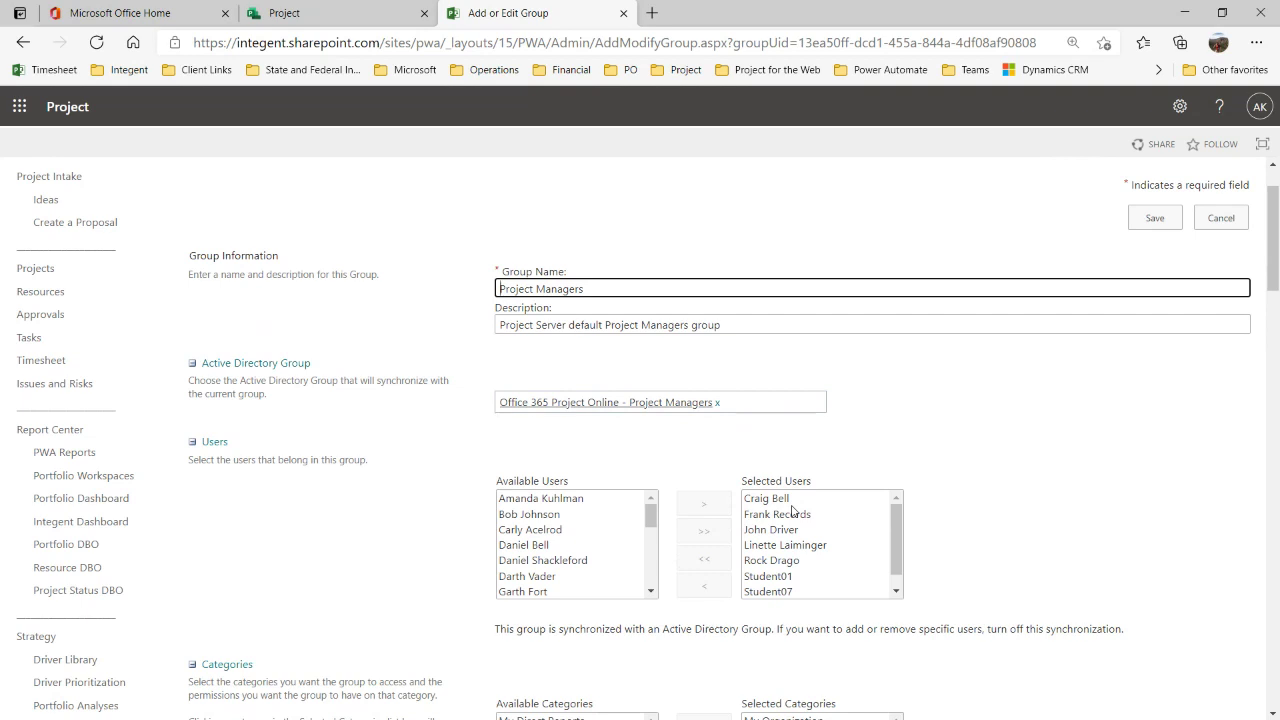
{"action": "left_click", "coordinate": [628, 529]}
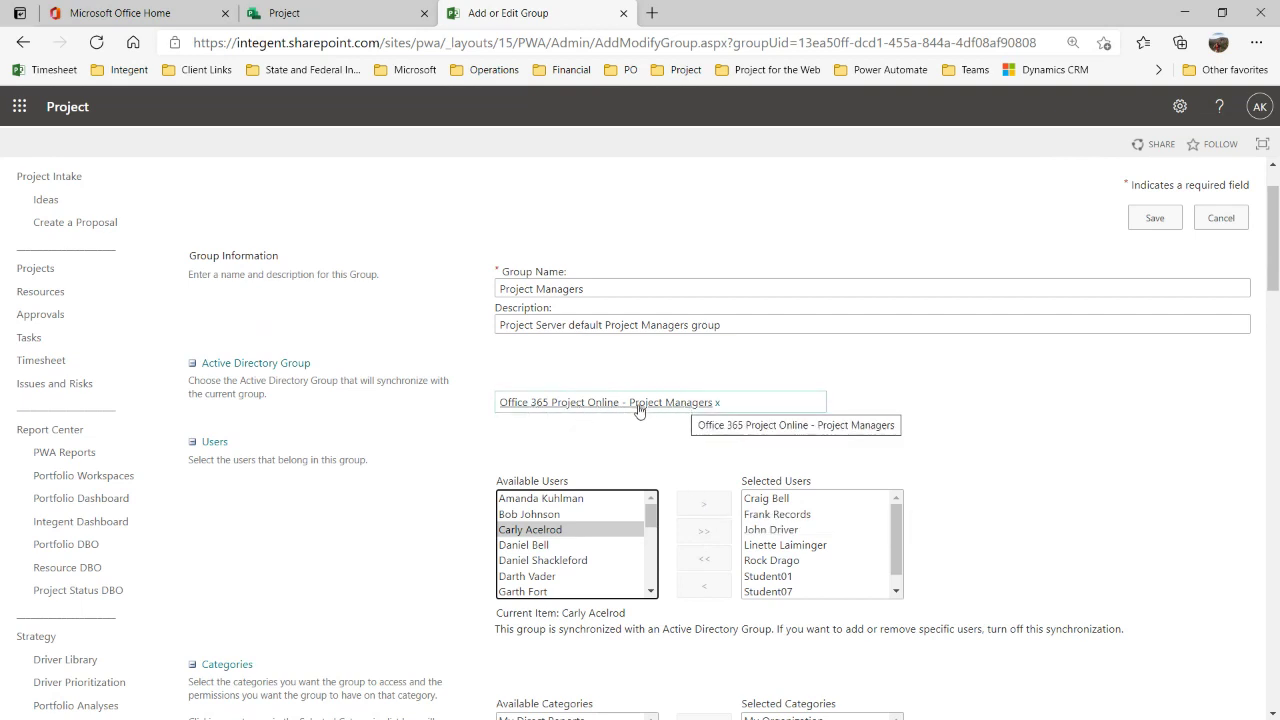
{"action": "scroll", "coordinate": [518, 549], "scroll_direction": "down", "scroll_amount": 1}
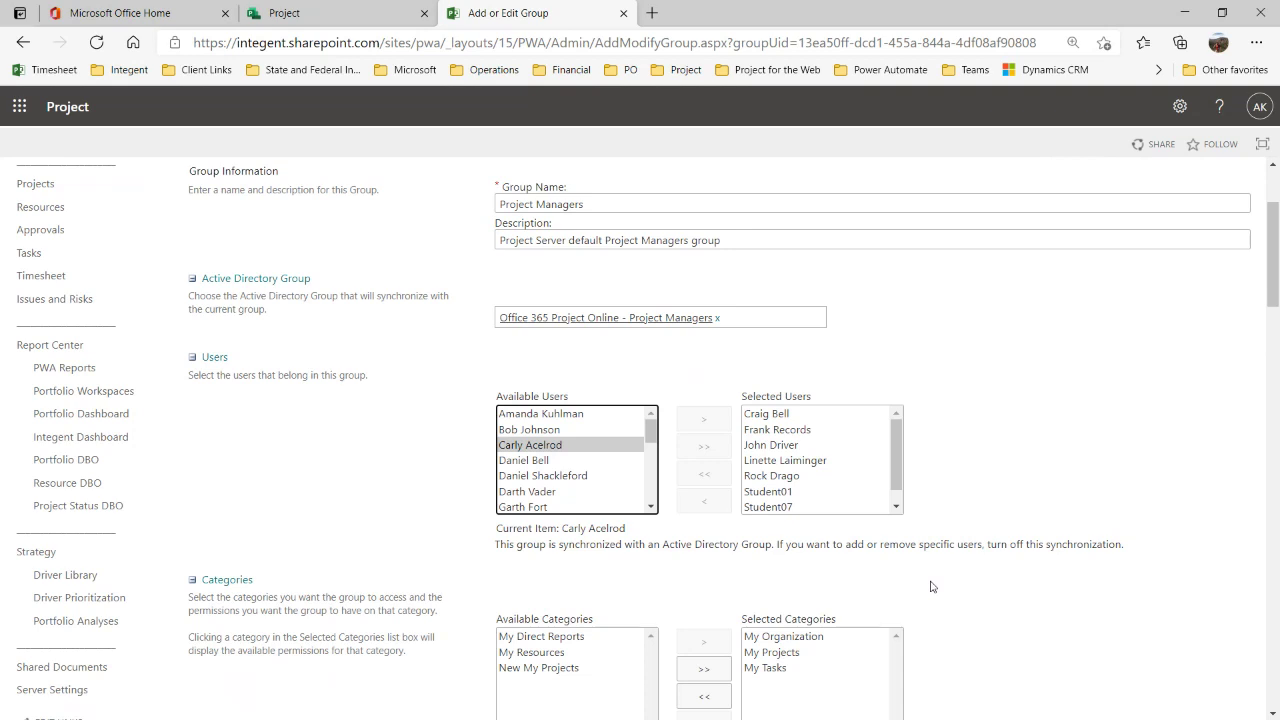
Remove the Office 365 Project Online - Project Managers group from the Active Directory synchronization and look through the selected users.
{"action": "left_click", "coordinate": [718, 318]}
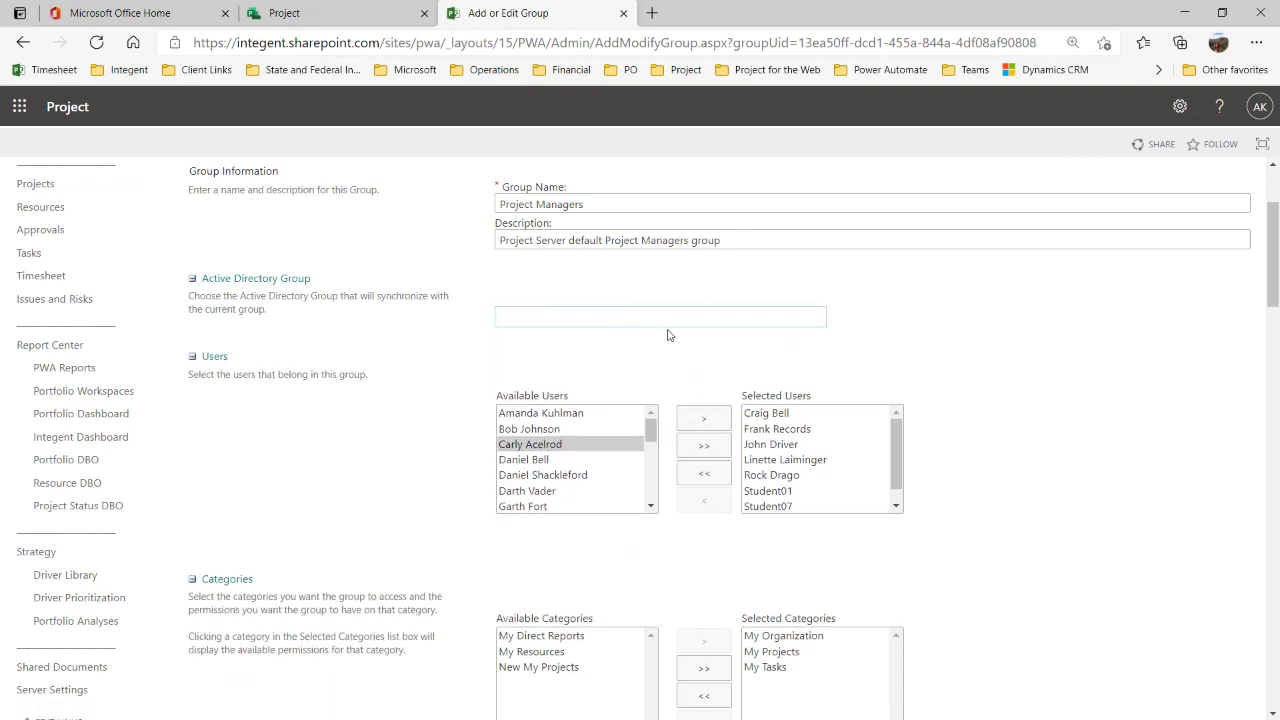
{"action": "left_click", "coordinate": [667, 329]}
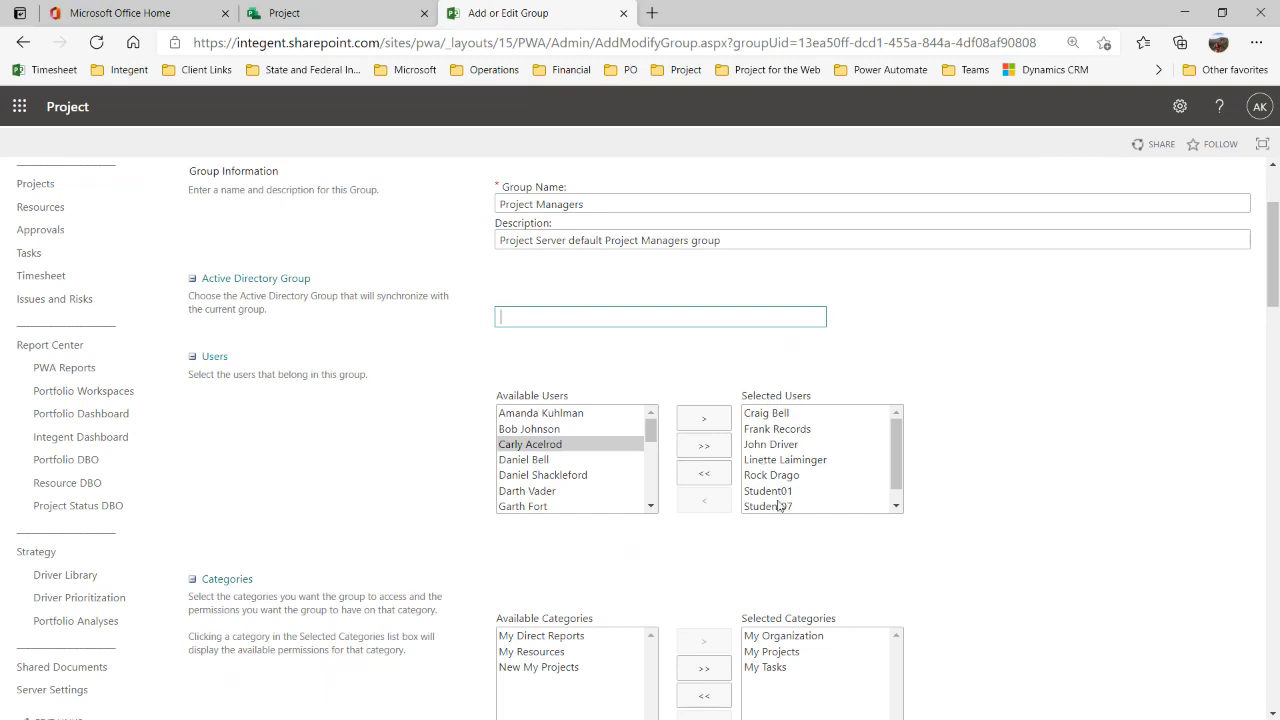
{"action": "scroll", "coordinate": [880, 450], "scroll_direction": "down", "scroll_amount": 1}
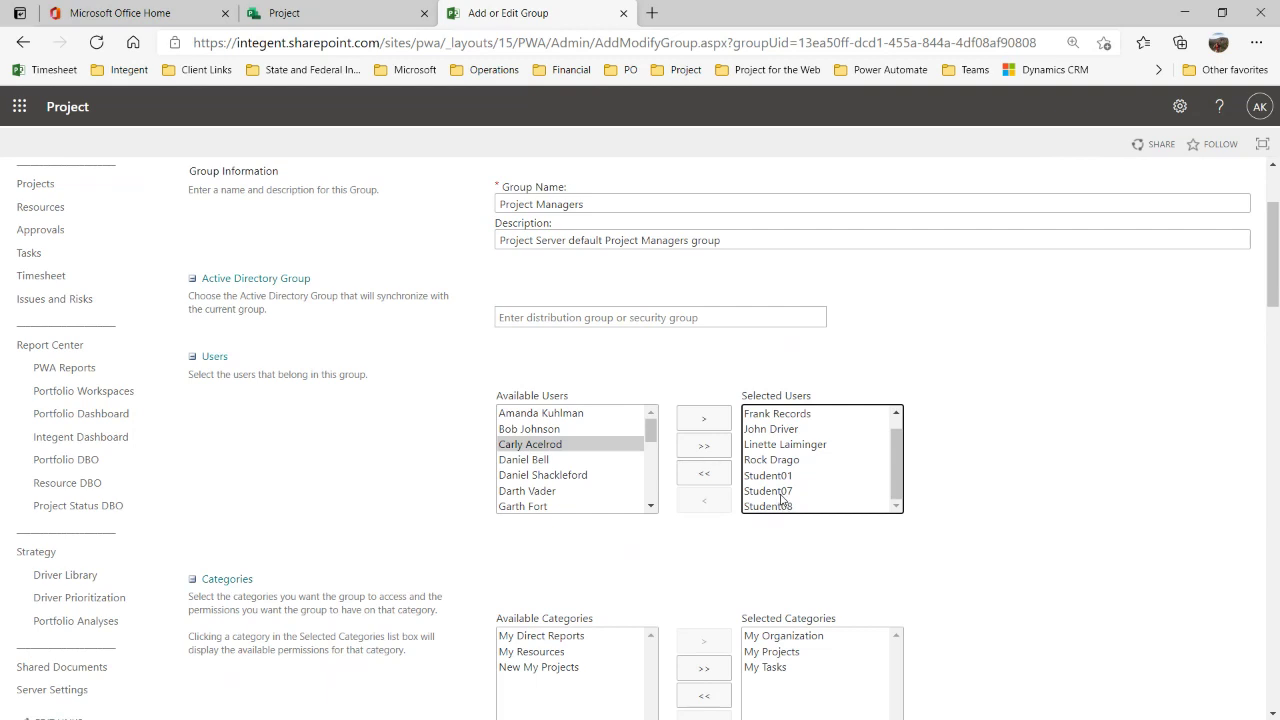
{"action": "scroll", "coordinate": [963, 486], "scroll_direction": "down", "scroll_amount": 1}
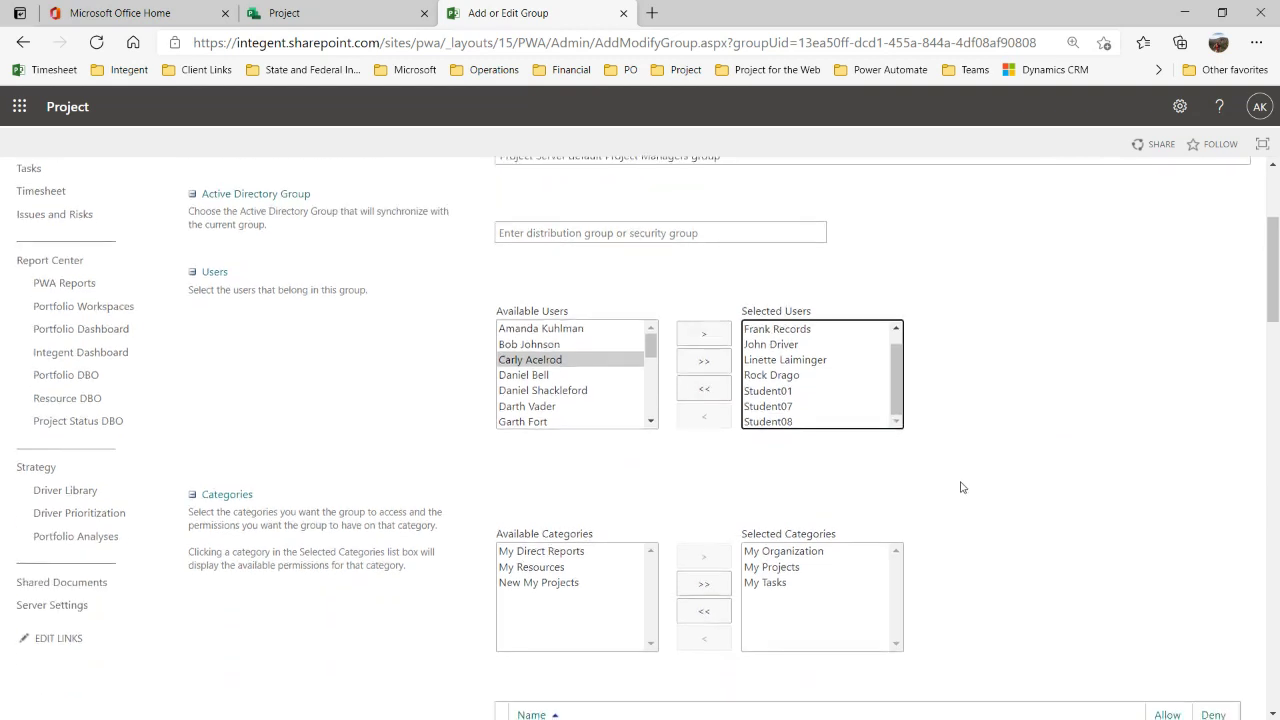
Examine the category permissions of the Project Managers group for My Organization, My Projects and My Tasks.
{"action": "scroll", "coordinate": [394, 400], "scroll_direction": "down", "scroll_amount": 1}
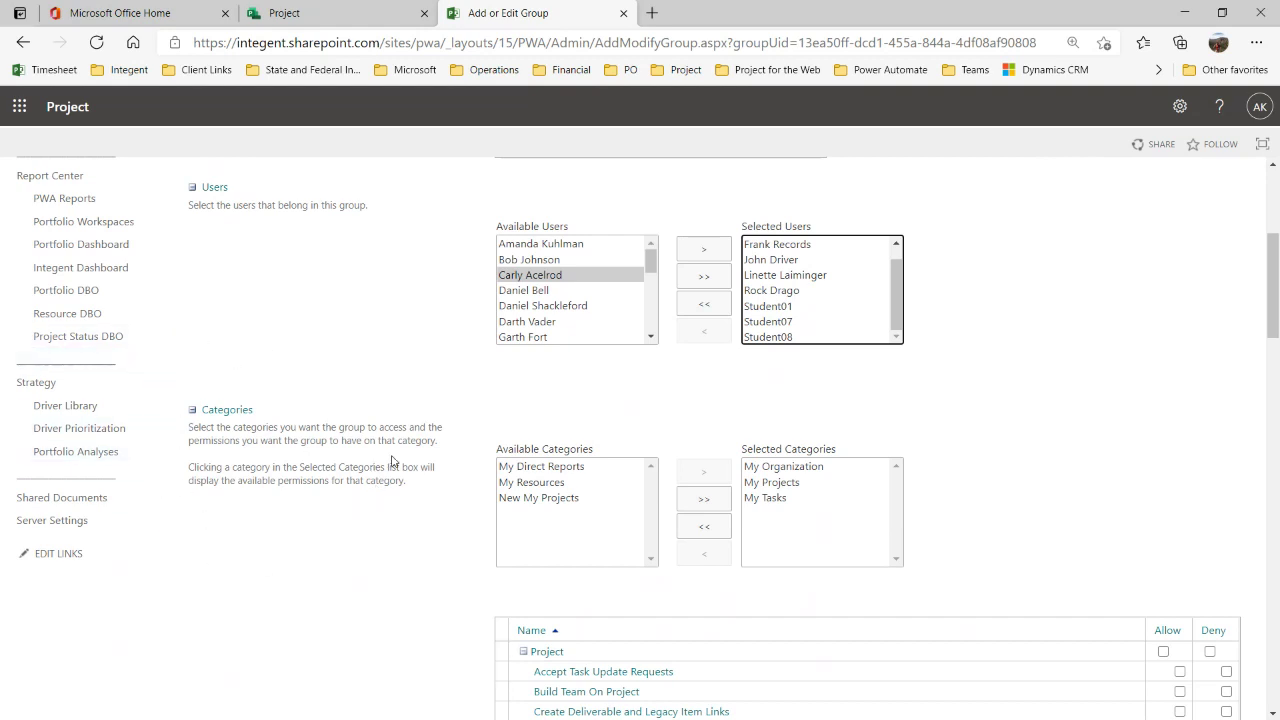
{"action": "scroll", "coordinate": [398, 478], "scroll_direction": "down", "scroll_amount": 2}
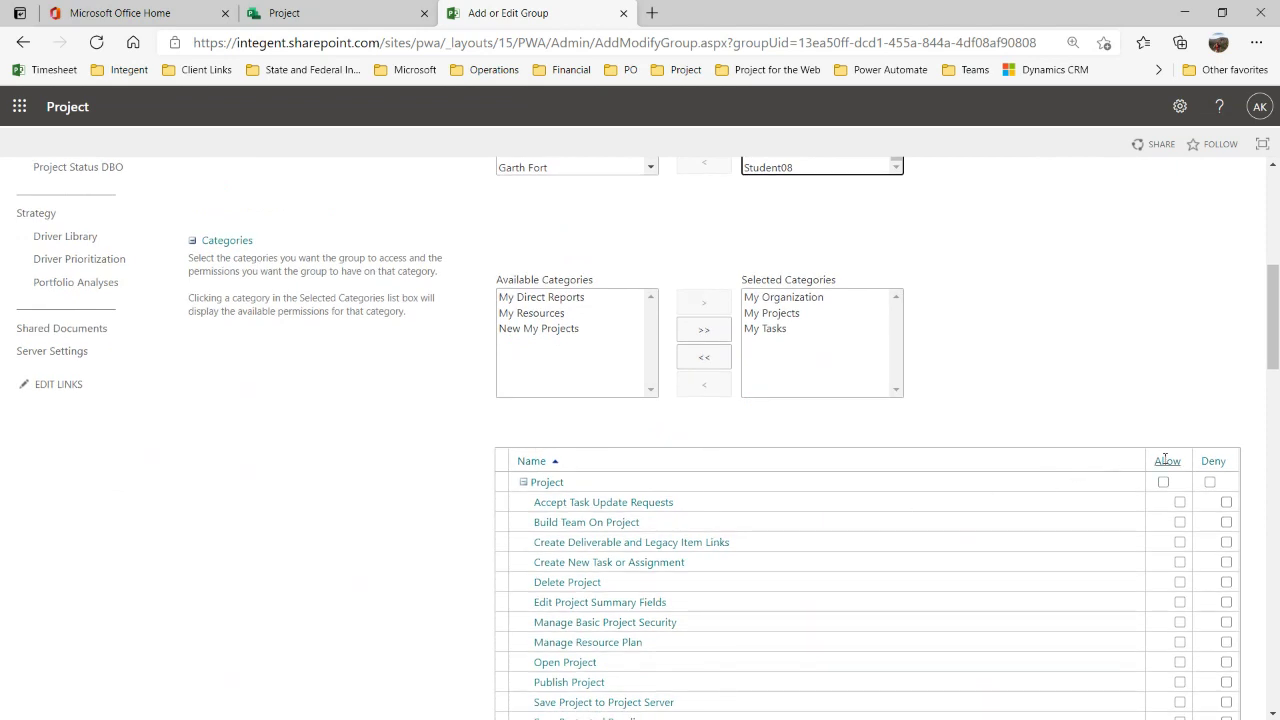
{"action": "left_click", "coordinate": [806, 296]}
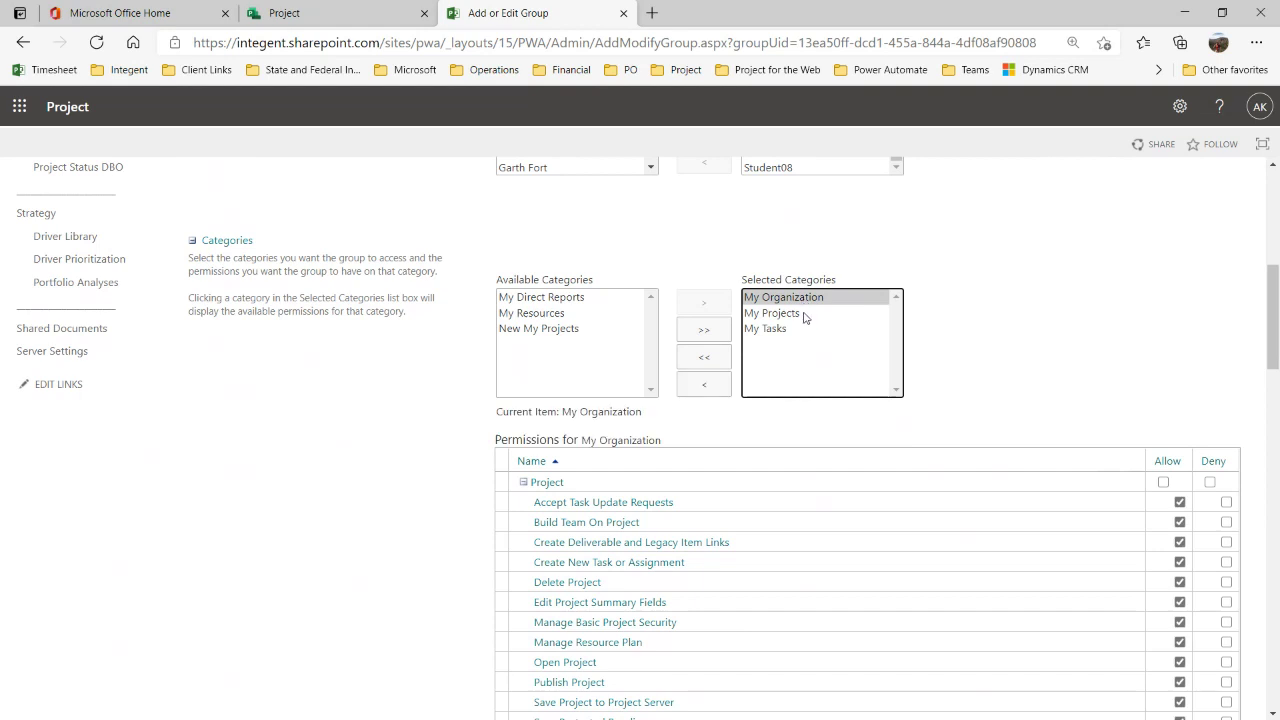
{"action": "left_click", "coordinate": [806, 315]}
{"action": "left_click", "coordinate": [806, 332]}
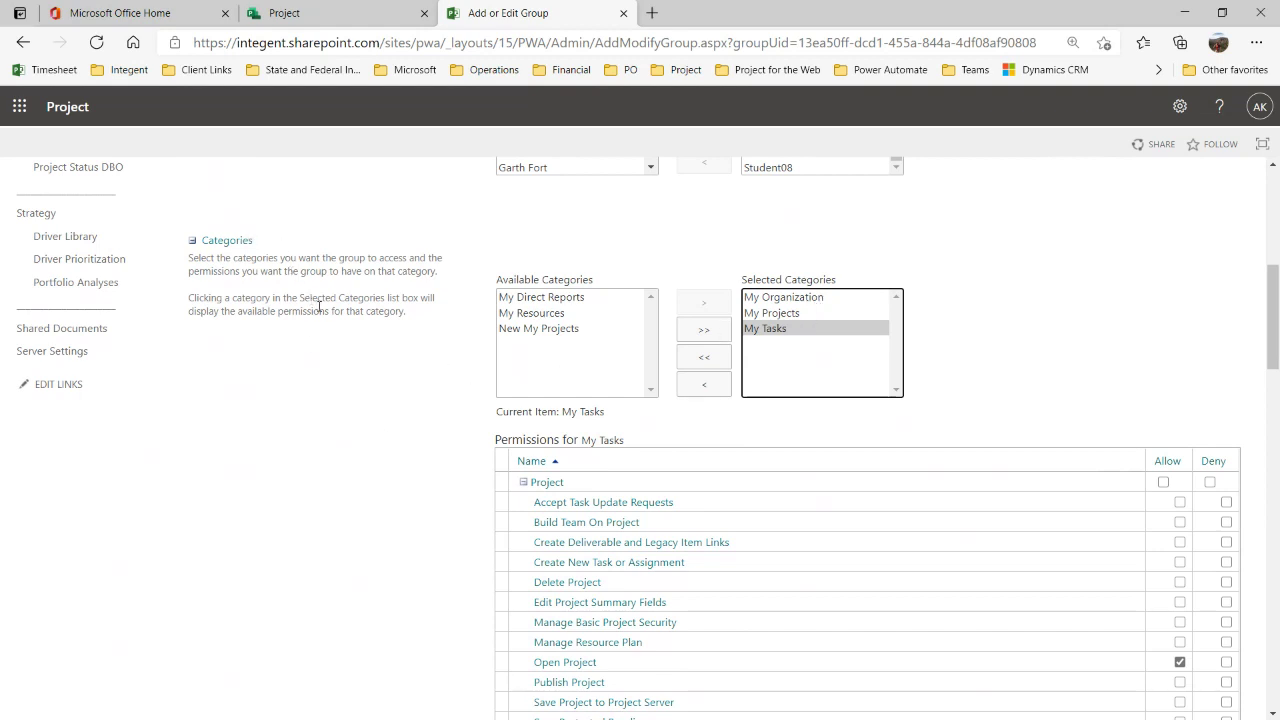
{"action": "scroll", "coordinate": [312, 278], "scroll_direction": "down", "scroll_amount": 1}
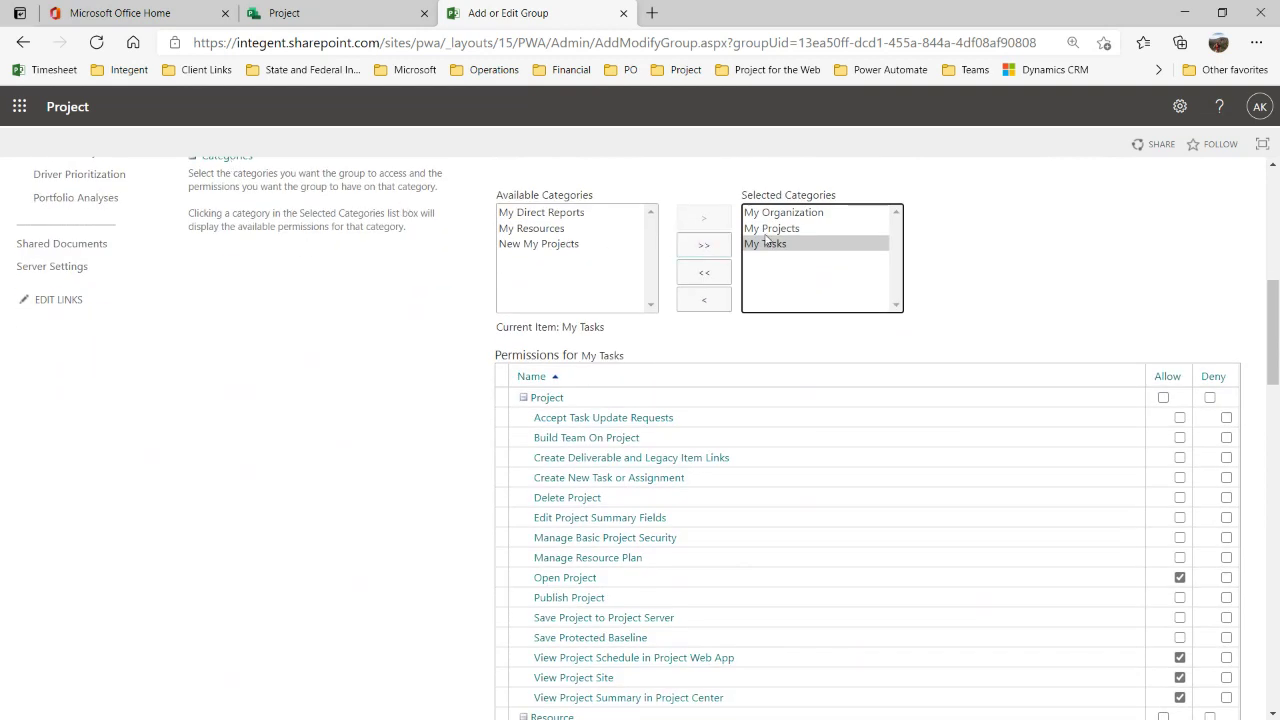
{"action": "left_click", "coordinate": [800, 229]}
{"action": "left_click", "coordinate": [800, 244]}
Examine the group's Admin and General global permissions, including Log On, Log on to Project Server from Project Professional and Access Project Server Reporting Service.
{"action": "scroll", "coordinate": [352, 430], "scroll_direction": "down", "scroll_amount": 7}
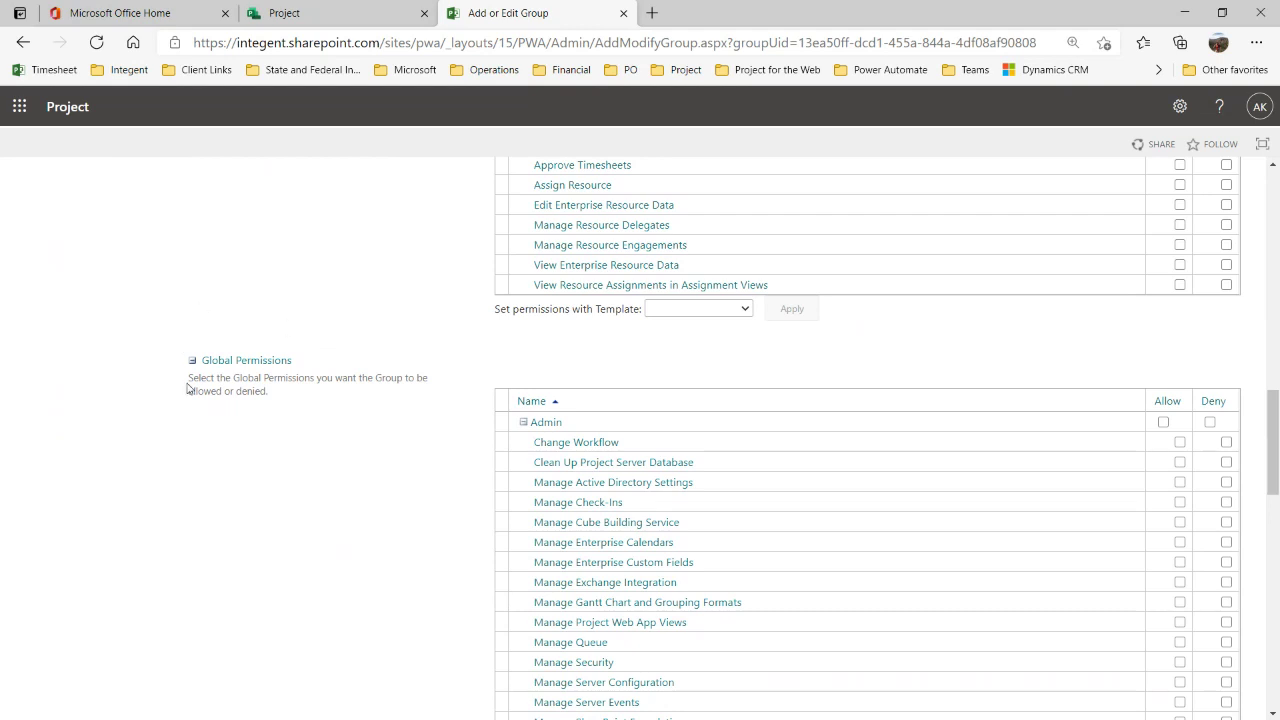
{"action": "scroll", "coordinate": [459, 494], "scroll_direction": "down", "scroll_amount": 3}
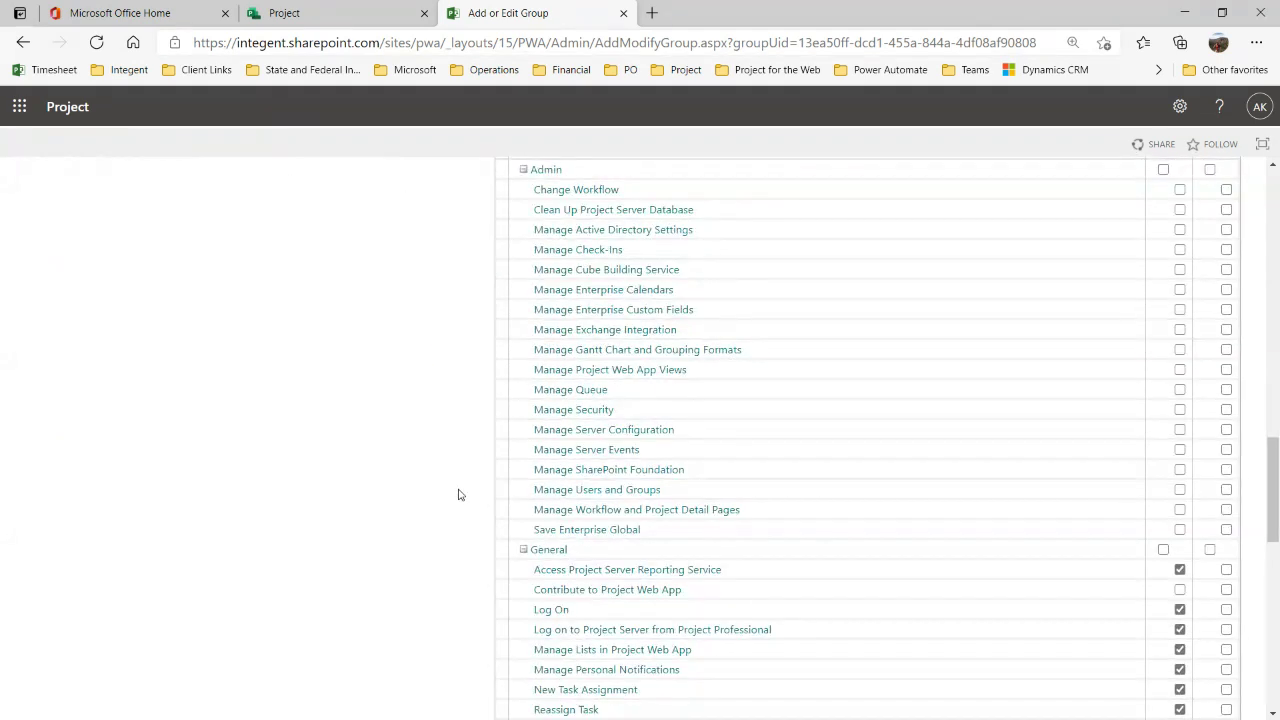
{"action": "scroll", "coordinate": [459, 494], "scroll_direction": "down", "scroll_amount": 1}
{"action": "scroll", "coordinate": [461, 502], "scroll_direction": "down", "scroll_amount": 1}
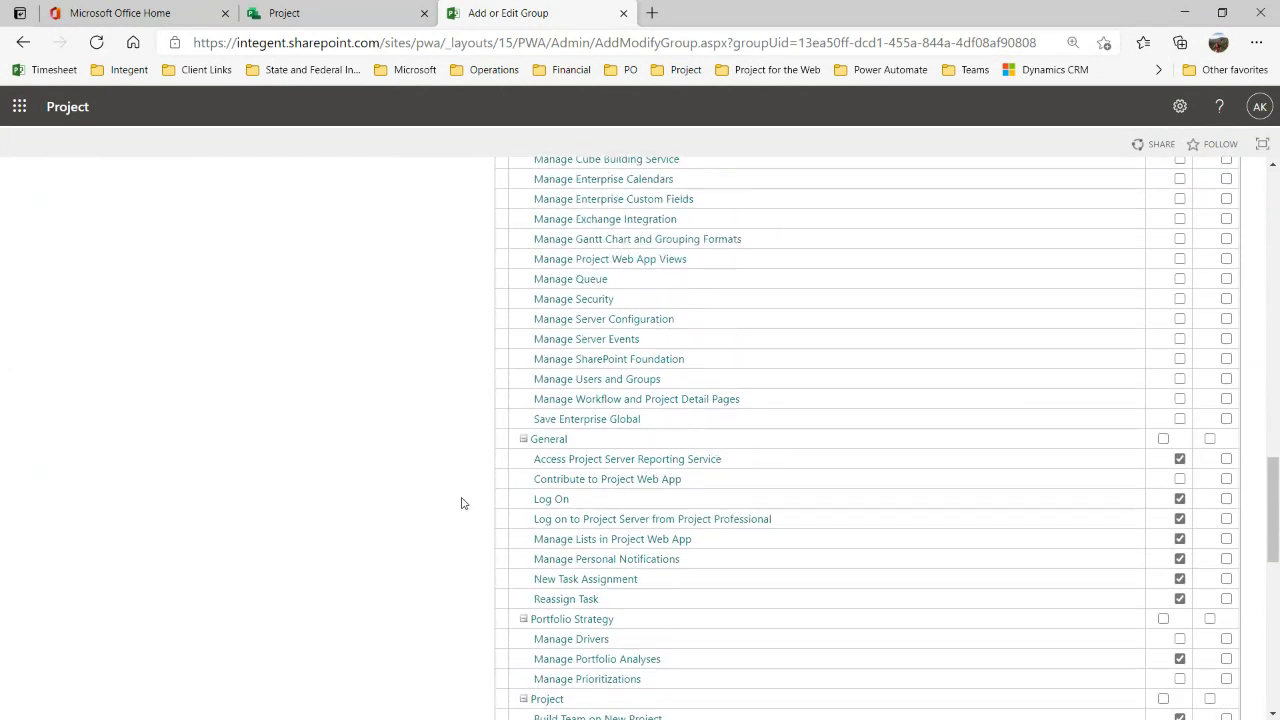
{"action": "scroll", "coordinate": [461, 502], "scroll_direction": "up", "scroll_amount": 1}
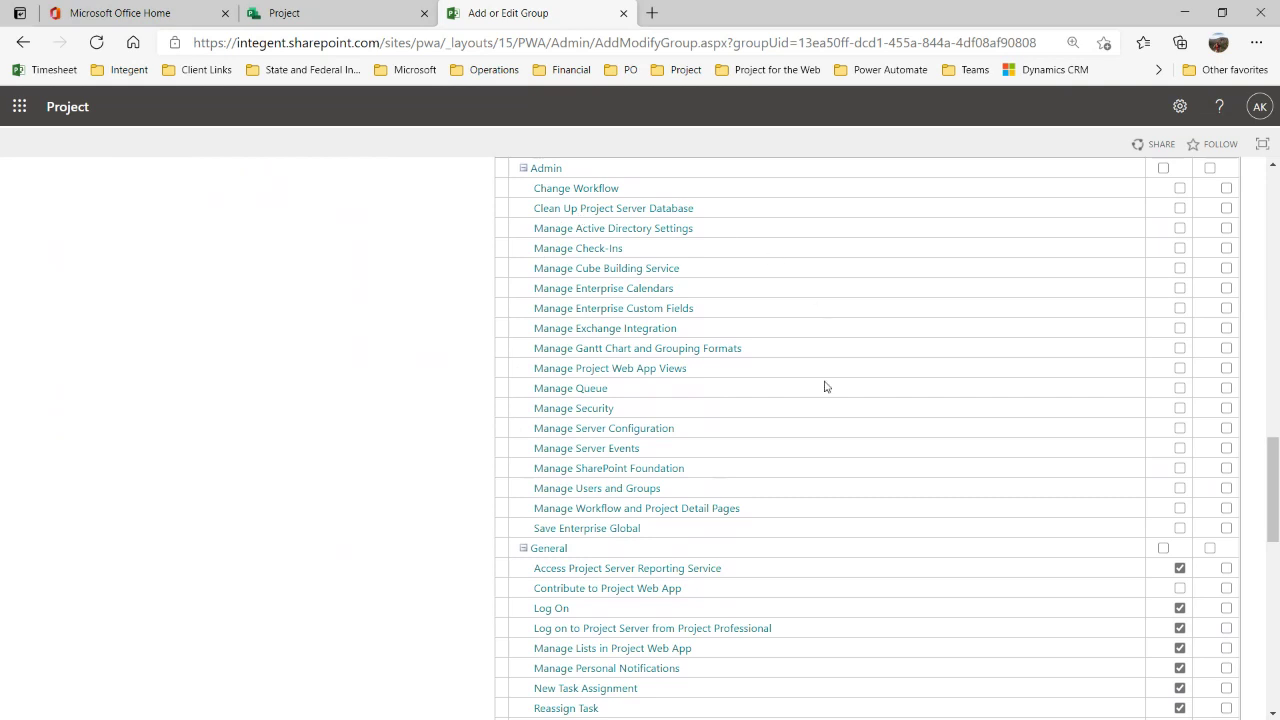
{"action": "scroll", "coordinate": [716, 492], "scroll_direction": "down", "scroll_amount": 1}
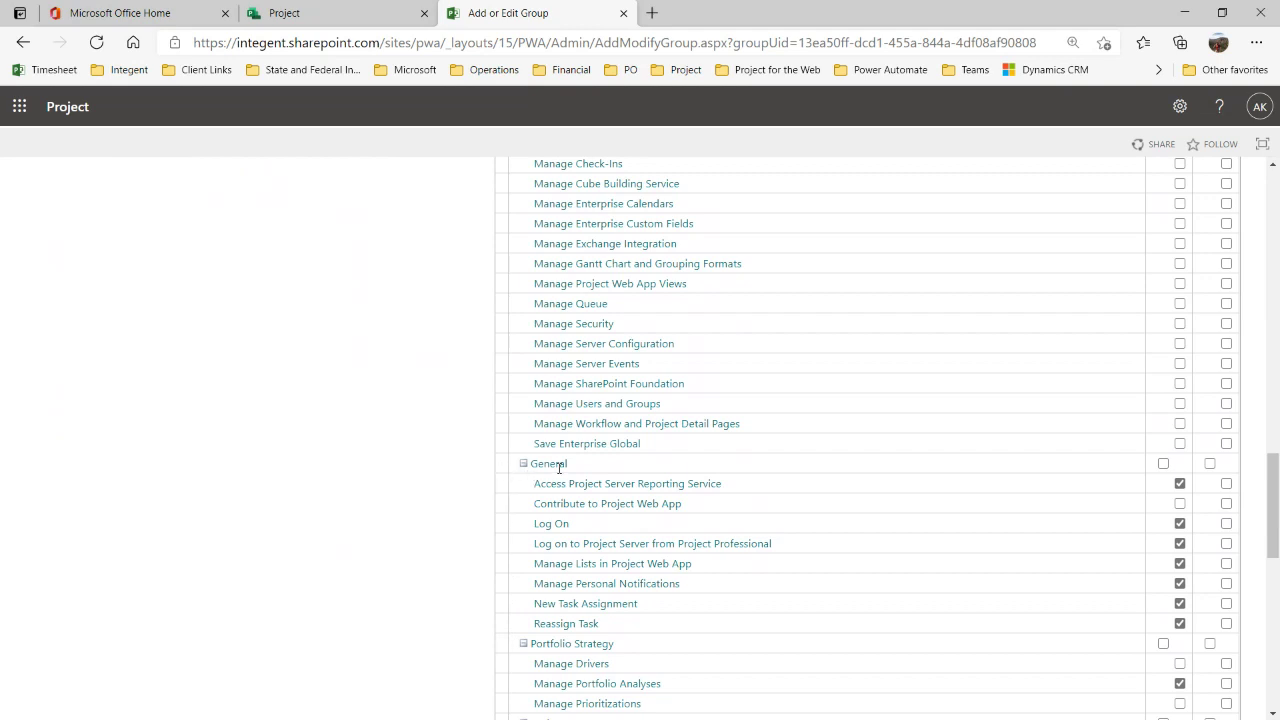
{"action": "left_click", "coordinate": [586, 528]}
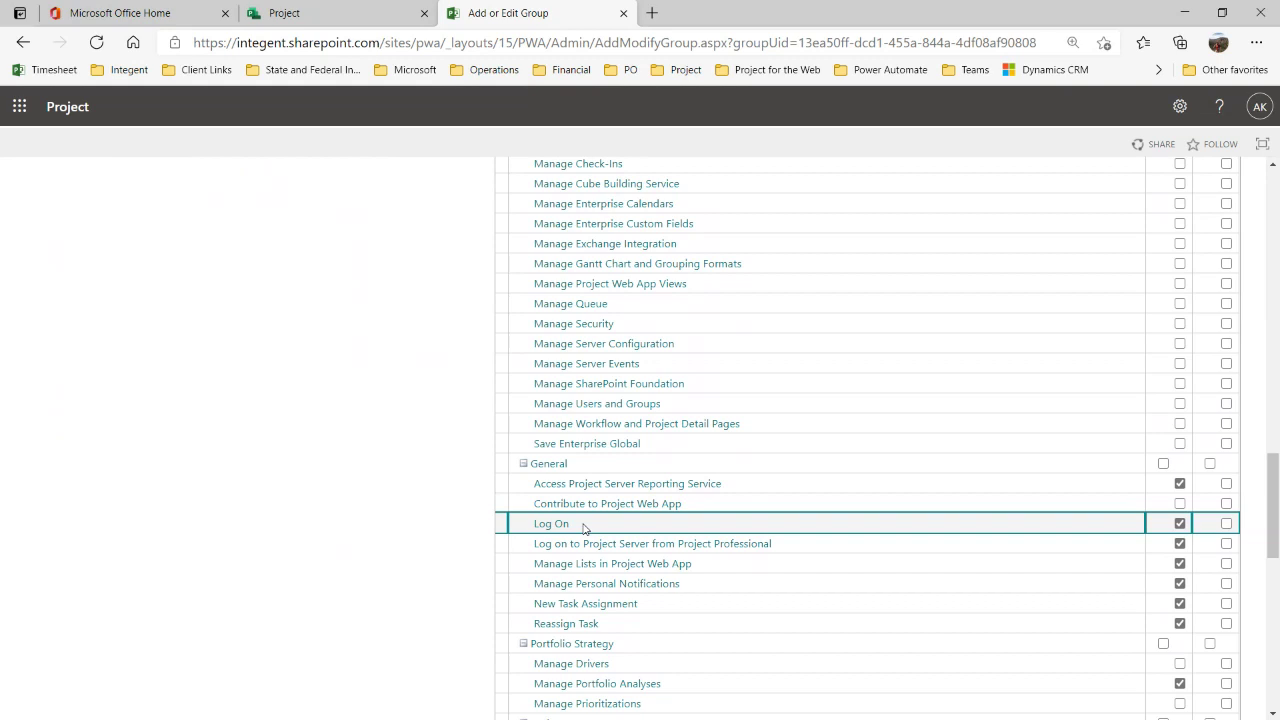
{"action": "left_click", "coordinate": [522, 545]}
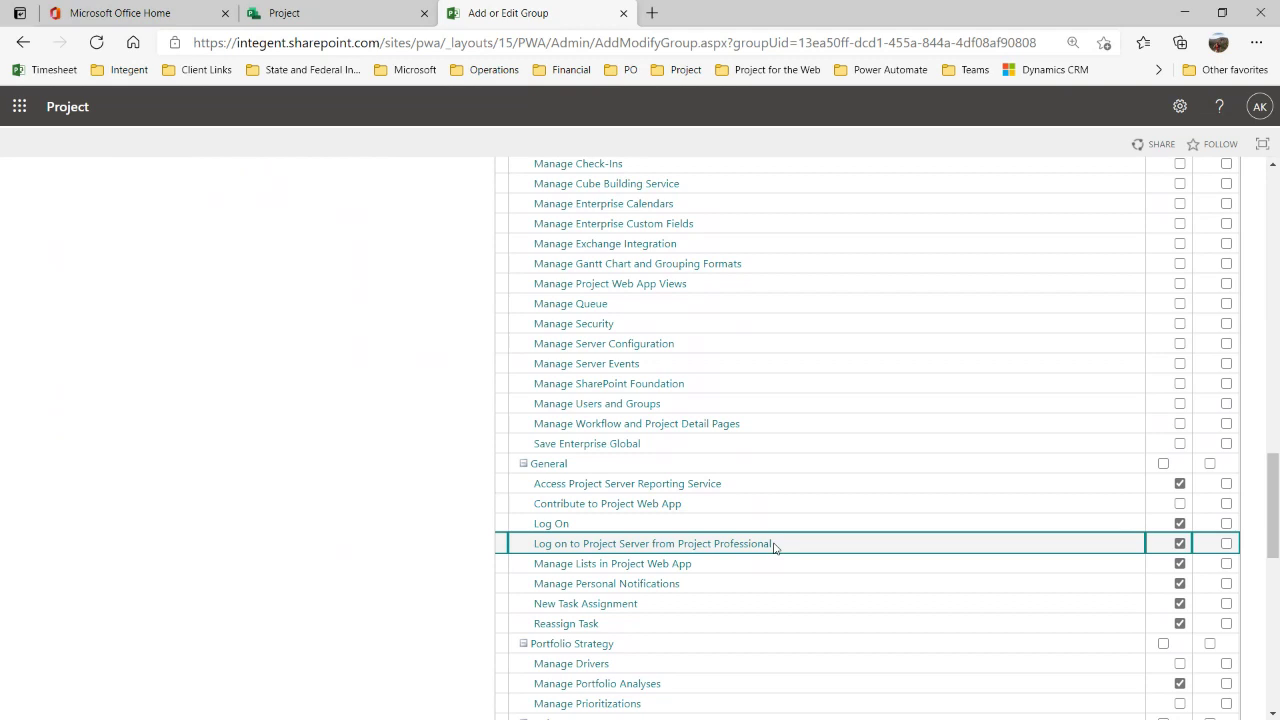
{"action": "left_click", "coordinate": [764, 488]}
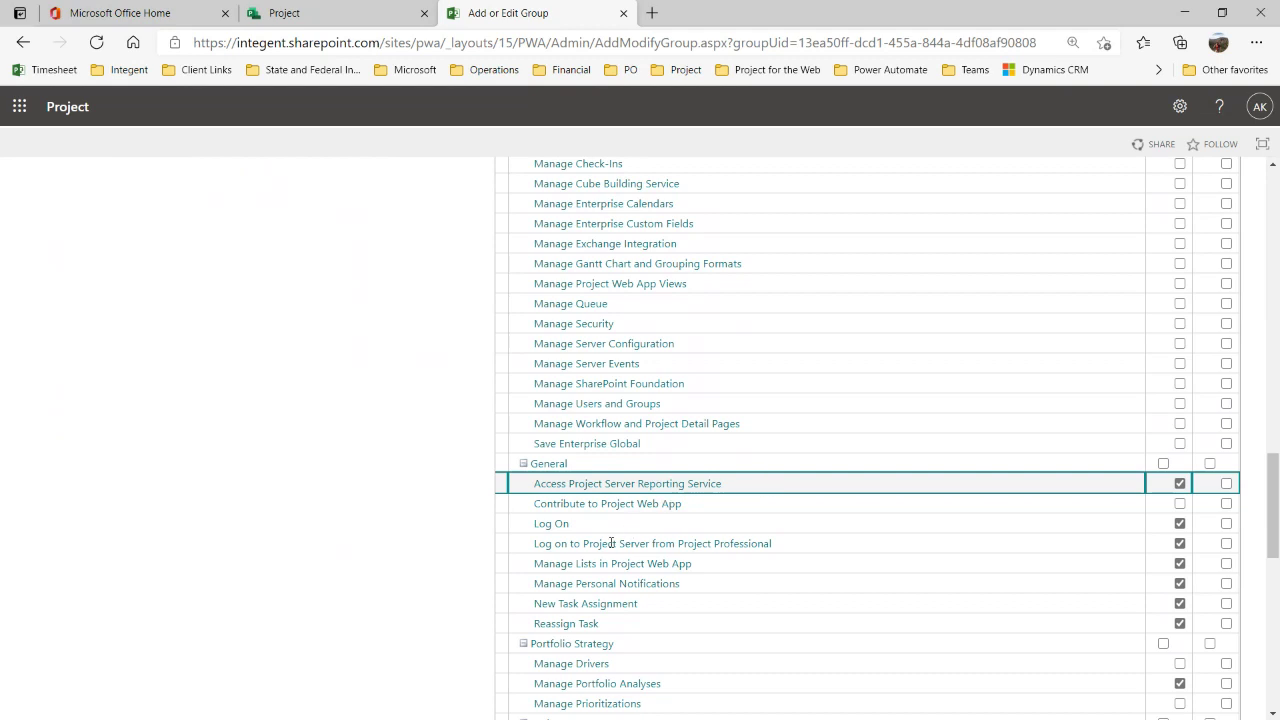
Review the Portfolio Strategy and Project global permissions, highlighting Build Team on New Project and New Project.
{"action": "scroll", "coordinate": [531, 587], "scroll_direction": "down", "scroll_amount": 1}
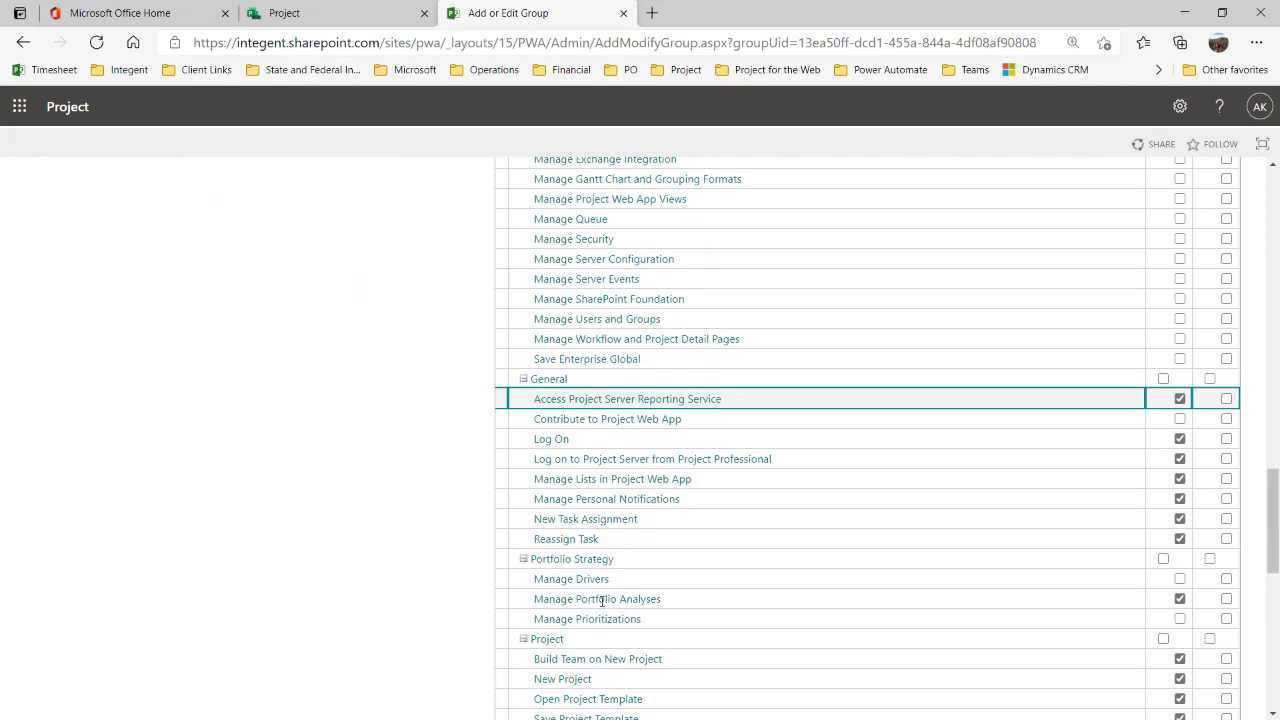
{"action": "scroll", "coordinate": [601, 599], "scroll_direction": "down", "scroll_amount": 2}
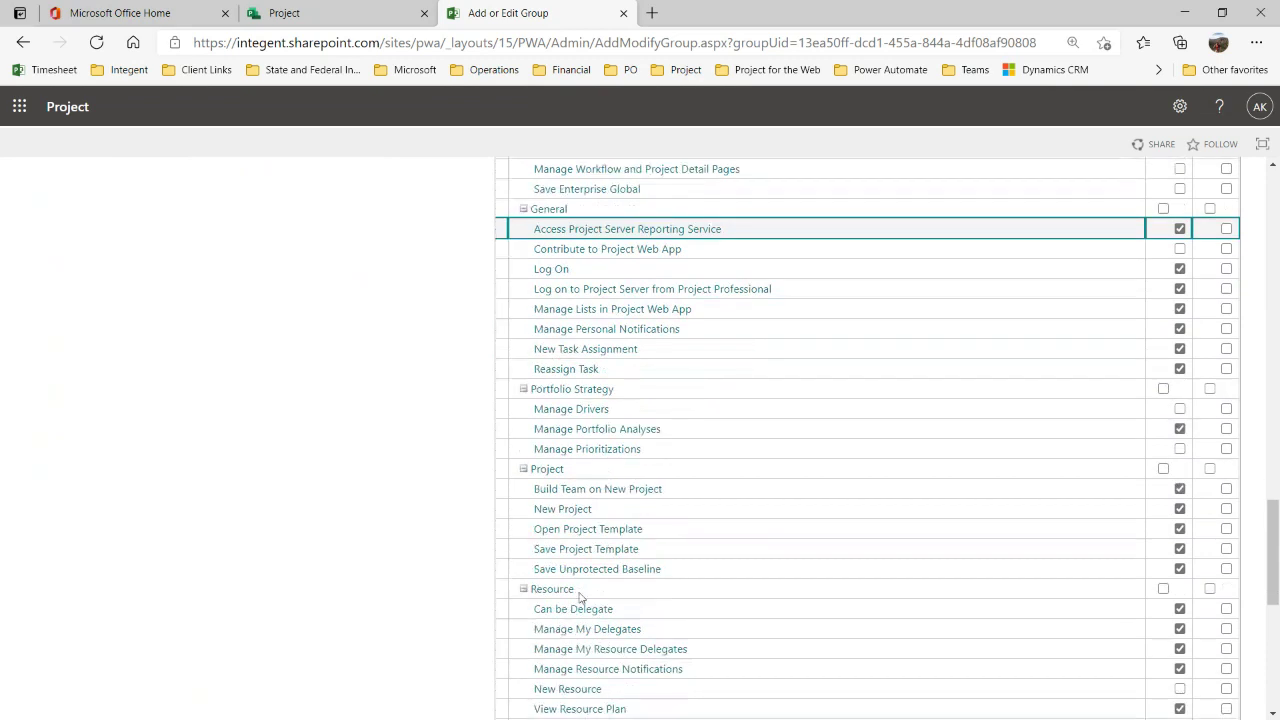
{"action": "left_click", "coordinate": [502, 490]}
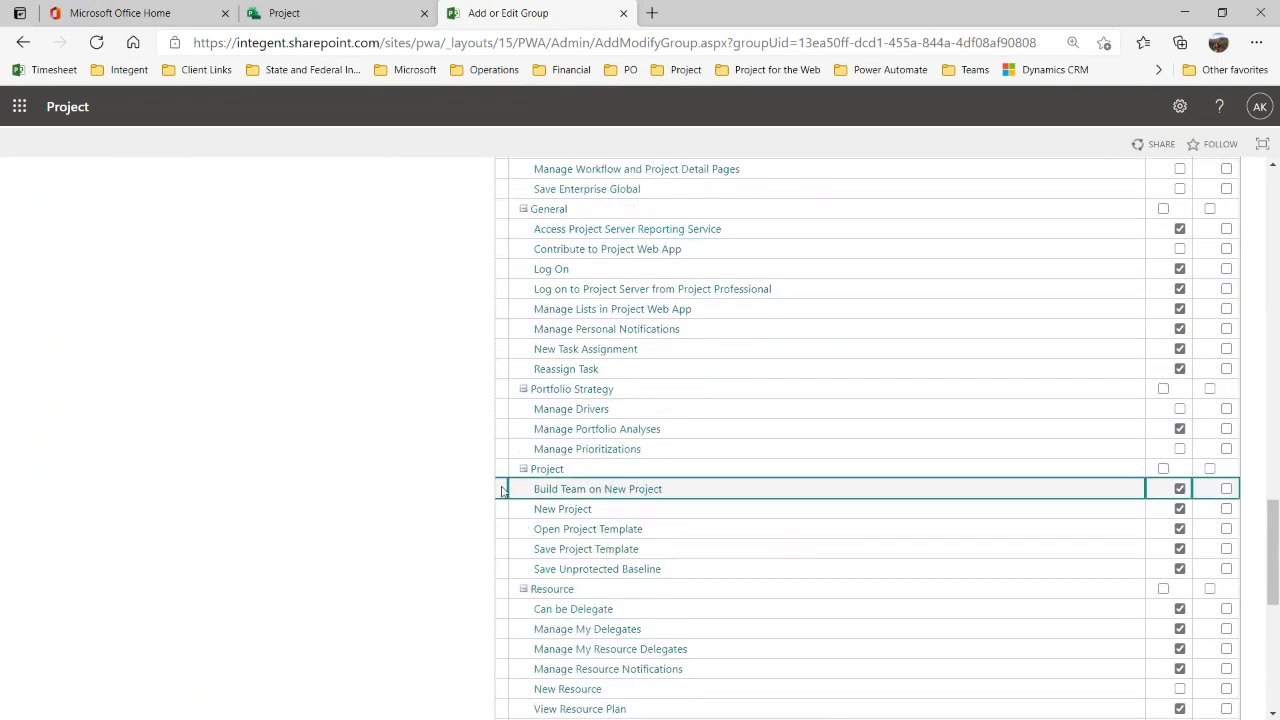
{"action": "left_click", "coordinate": [707, 510]}
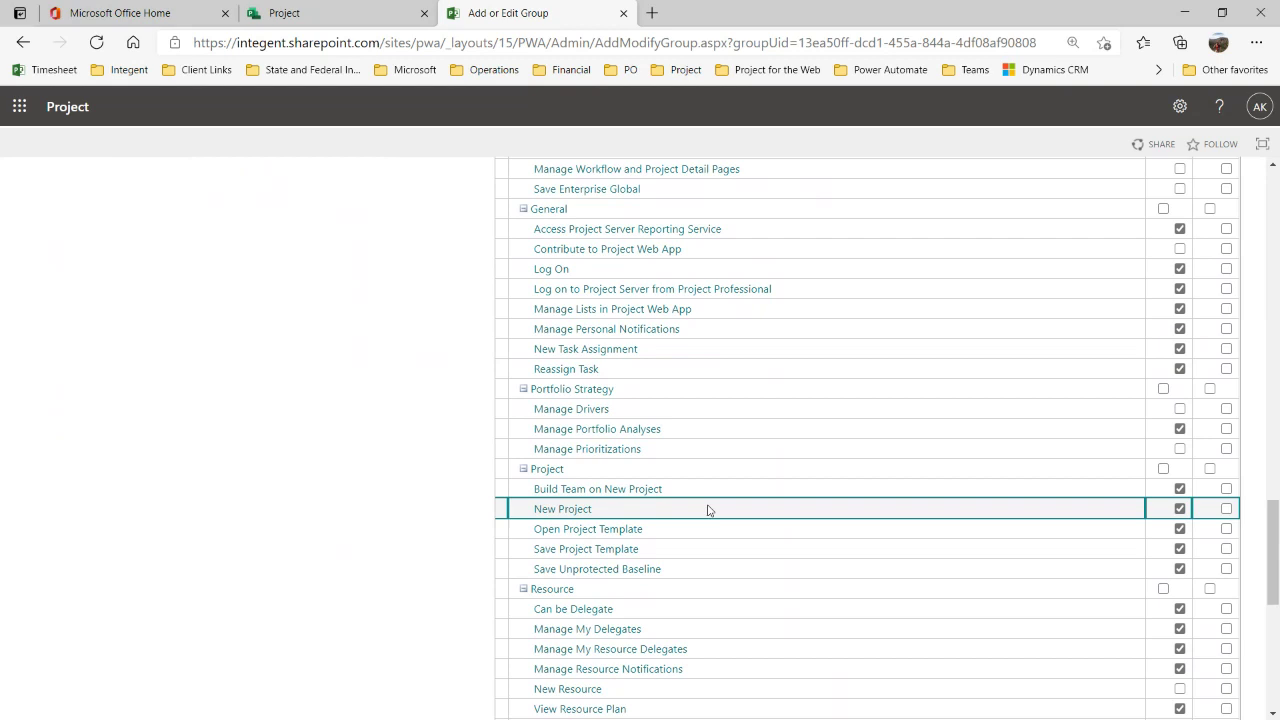
Return to the start of the global permissions and highlight Access Project Server Reporting Service and Log On.
{"action": "scroll", "coordinate": [928, 508], "scroll_direction": "up", "scroll_amount": 3}
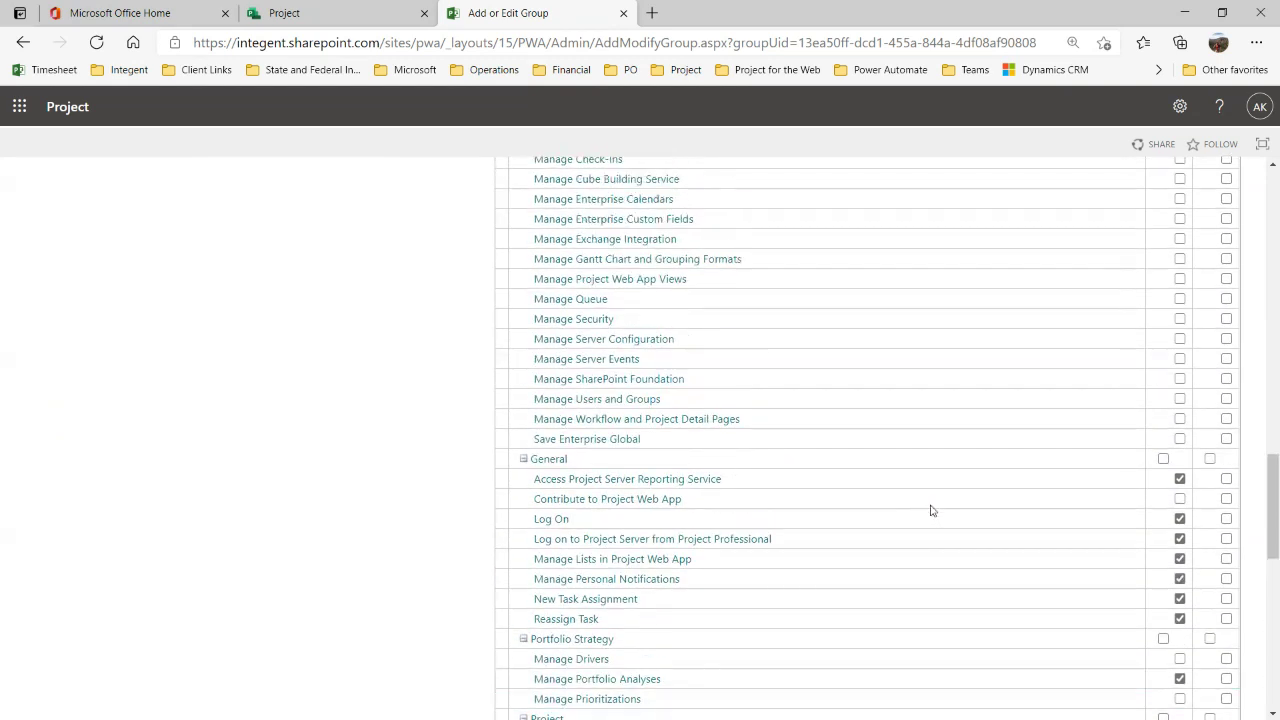
{"action": "scroll", "coordinate": [931, 513], "scroll_direction": "up", "scroll_amount": 1}
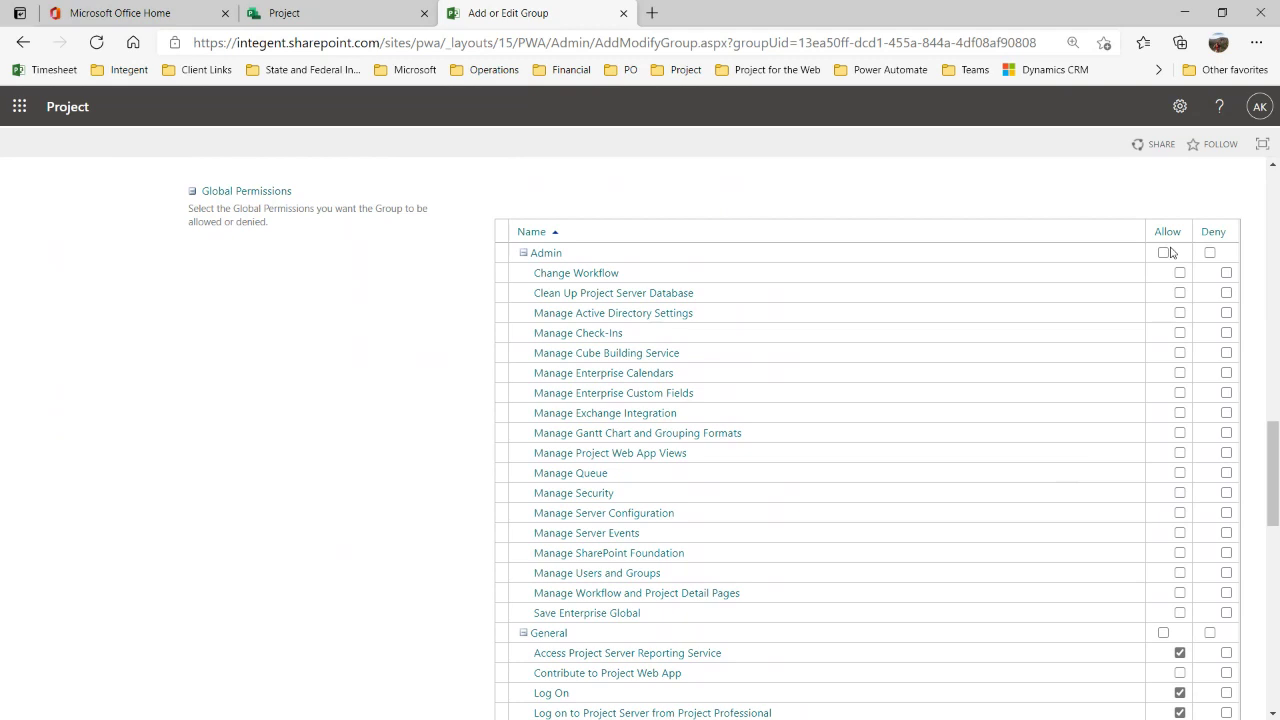
{"action": "left_click", "coordinate": [1090, 656]}
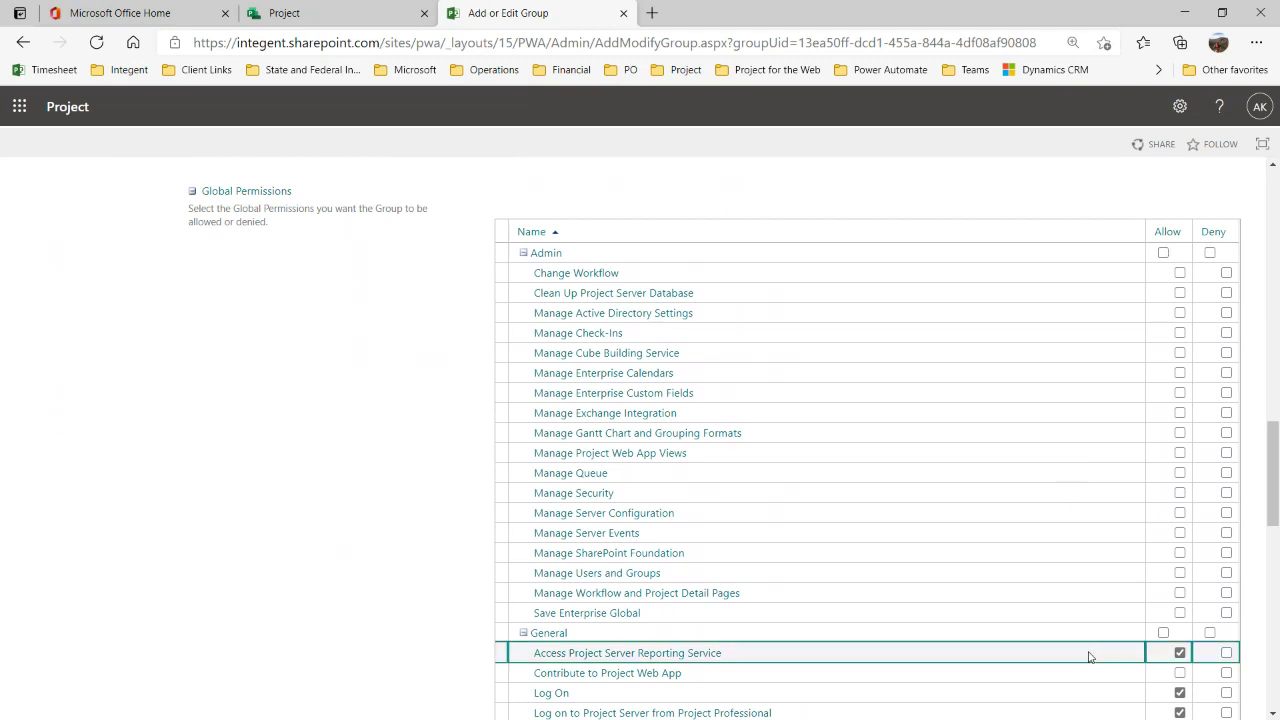
{"action": "left_click", "coordinate": [1088, 692]}
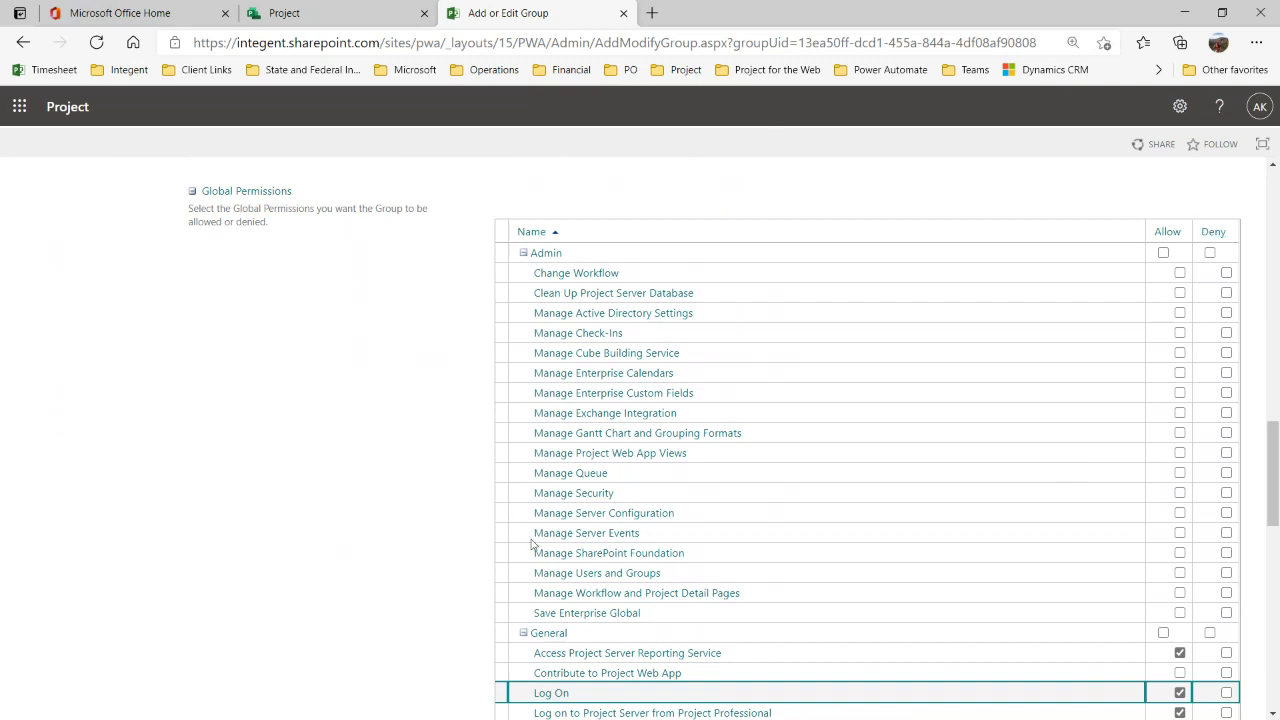
Review the Resource global permissions and highlight Can be Delegate.
{"action": "scroll", "coordinate": [964, 325], "scroll_direction": "down", "scroll_amount": 5}
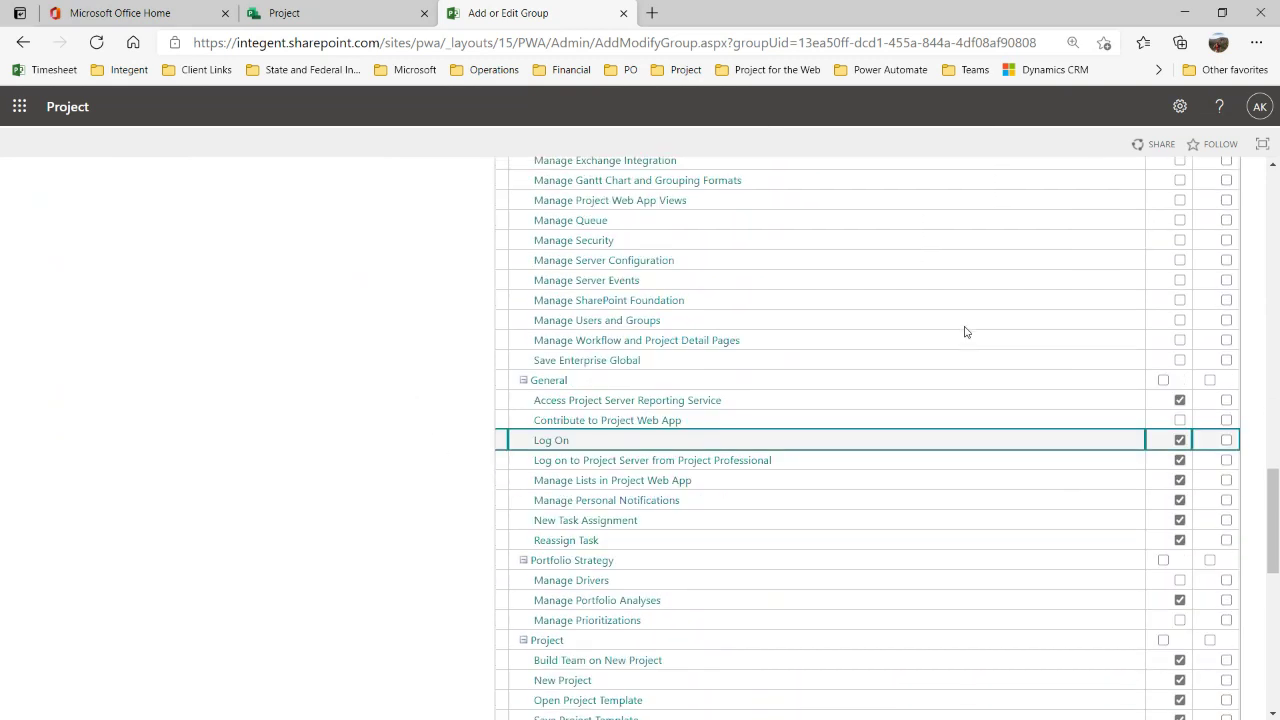
{"action": "scroll", "coordinate": [964, 331], "scroll_direction": "down", "scroll_amount": 2}
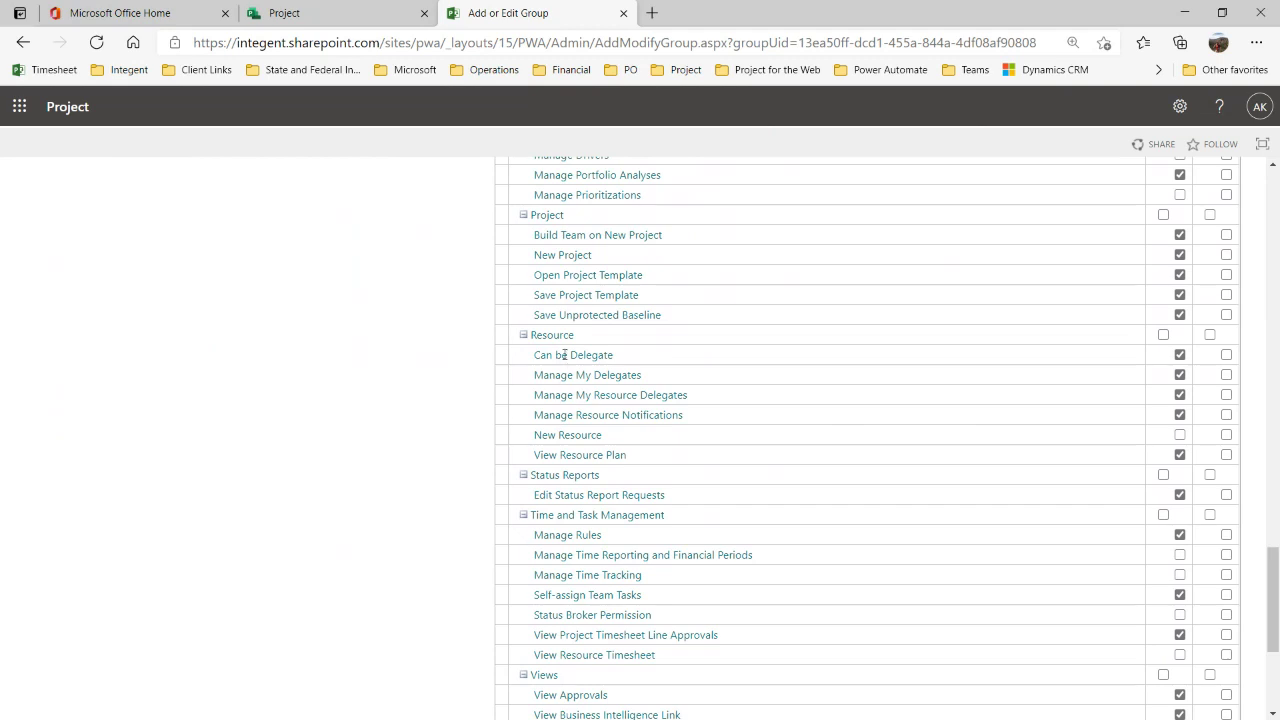
{"action": "left_click", "coordinate": [563, 355]}
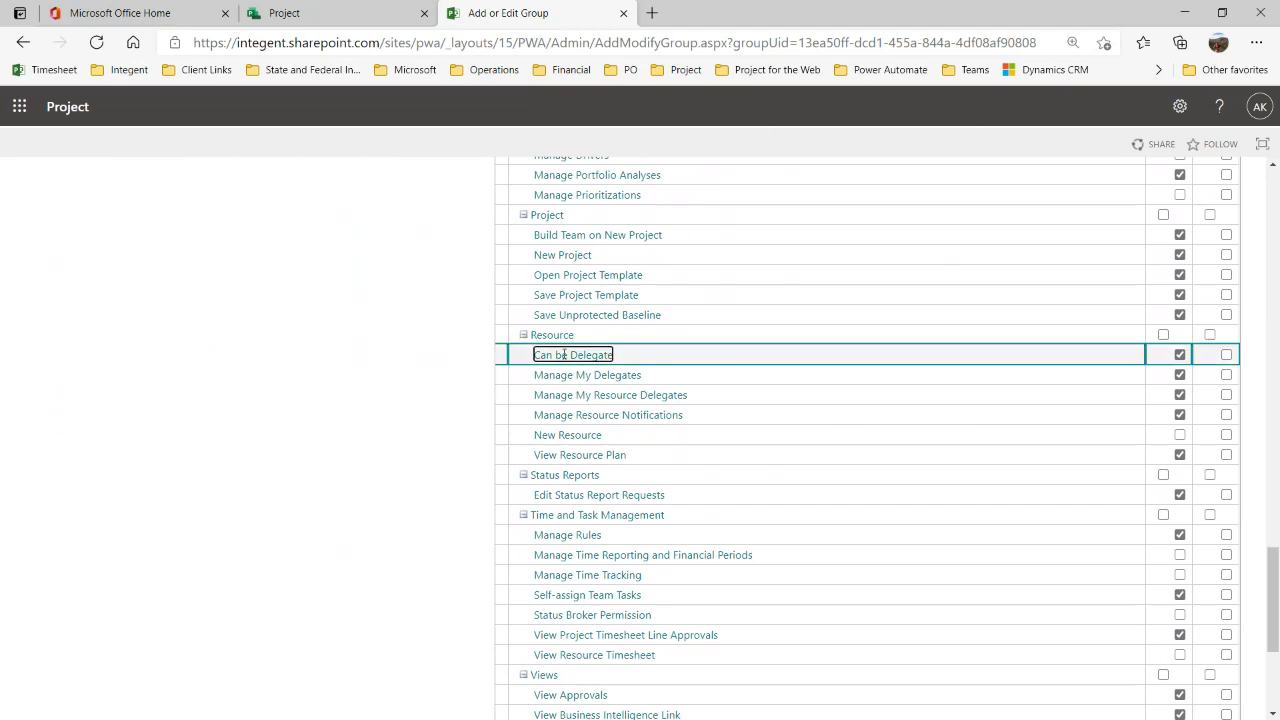
Review the remaining Resource and Views global permissions, highlighting Manage My Delegates, New Resource and View Business Intelligence Link.
{"action": "left_click", "coordinate": [598, 377]}
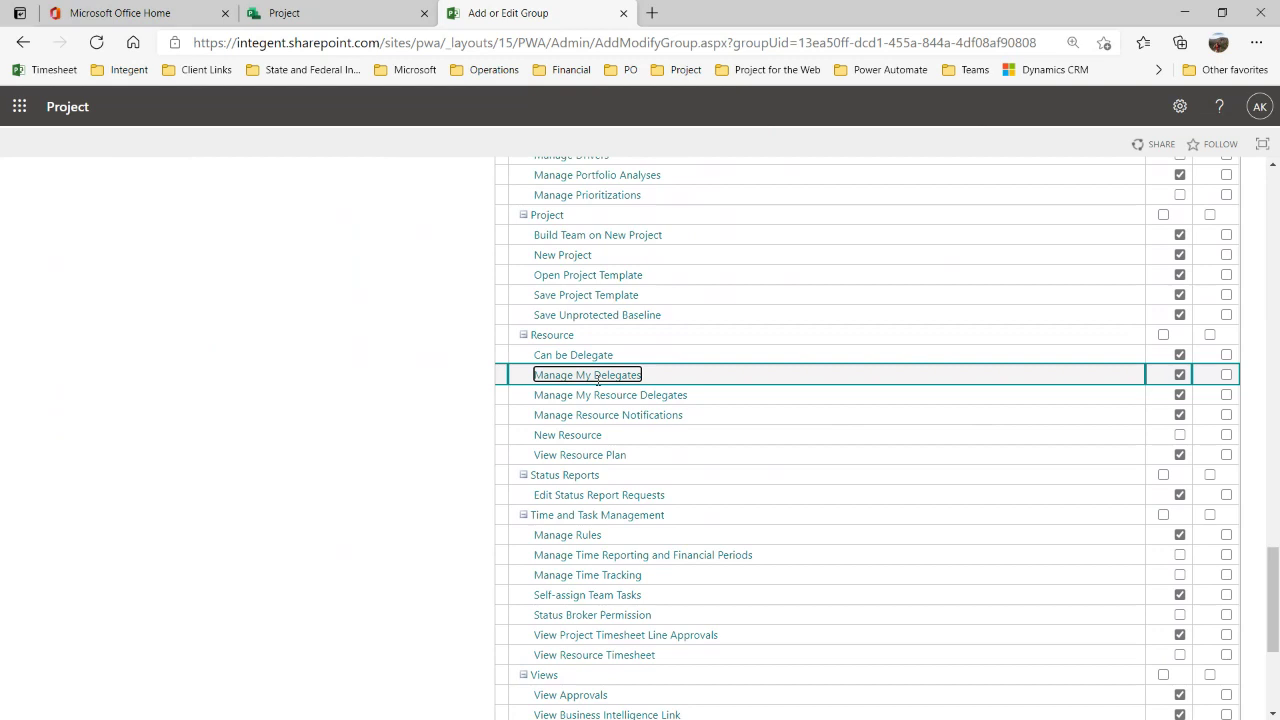
{"action": "left_click", "coordinate": [627, 442]}
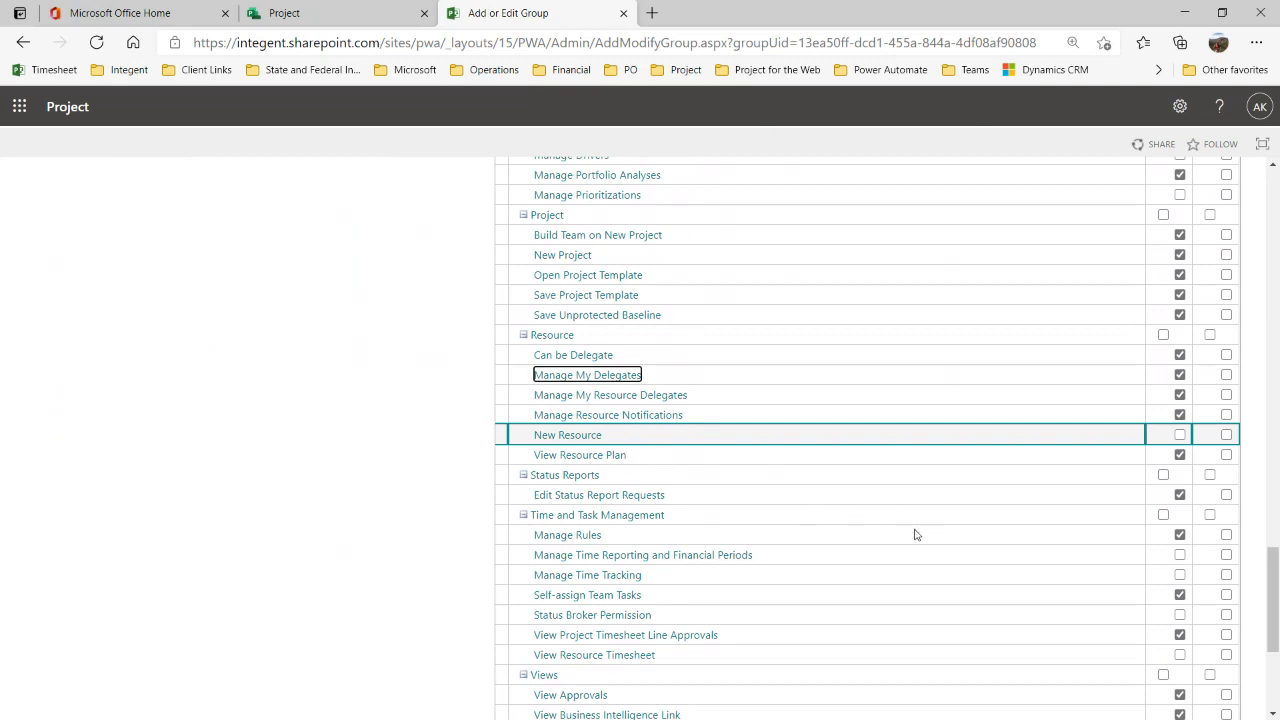
{"action": "scroll", "coordinate": [821, 591], "scroll_direction": "down", "scroll_amount": 3}
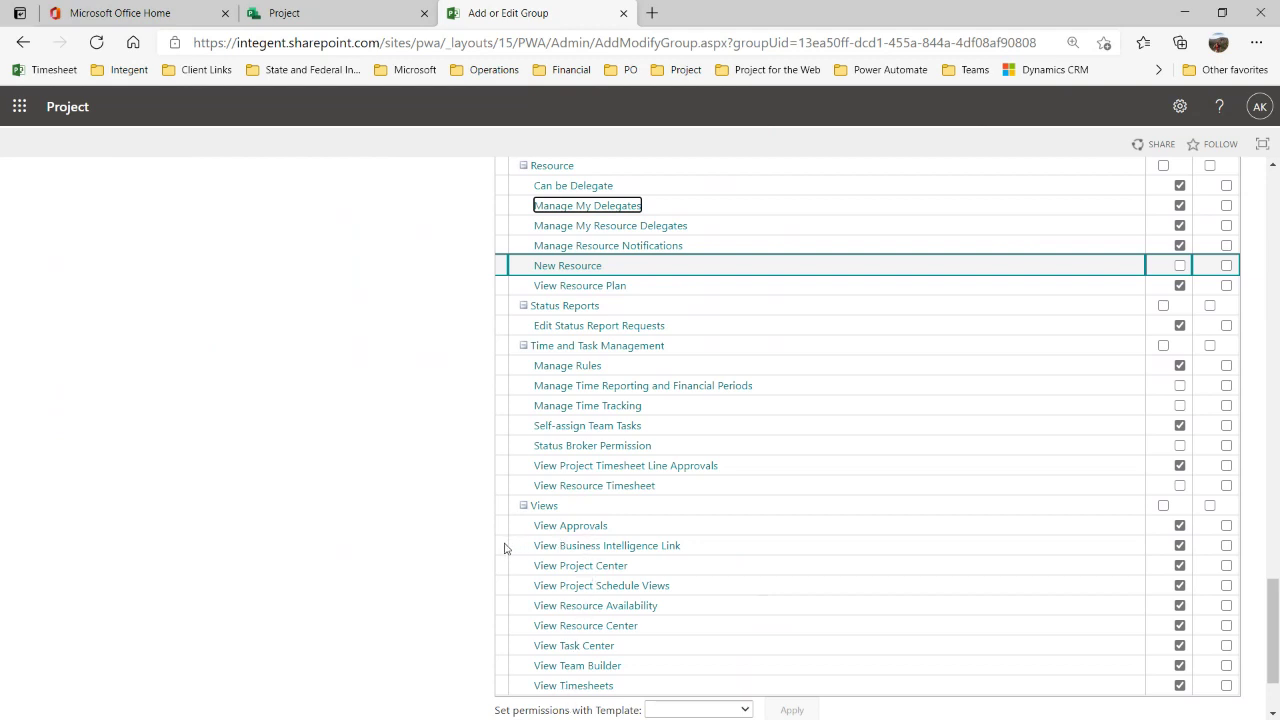
{"action": "left_click", "coordinate": [786, 554]}
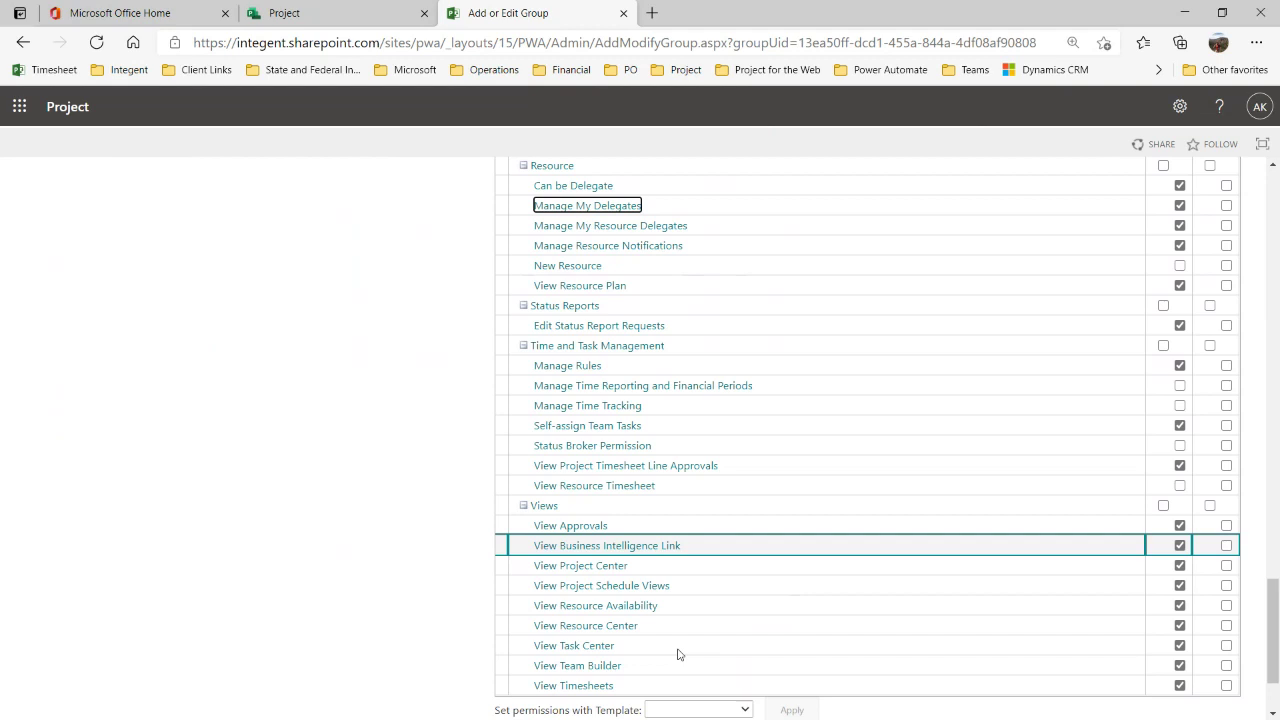
{"action": "left_click", "coordinate": [1180, 542]}
Apply the Portfolio Viewer permissions template to the group's My Organization category.
{"action": "scroll", "coordinate": [700, 420], "scroll_direction": "up", "scroll_amount": 5}
{"action": "scroll", "coordinate": [683, 422], "scroll_direction": "up", "scroll_amount": 4}
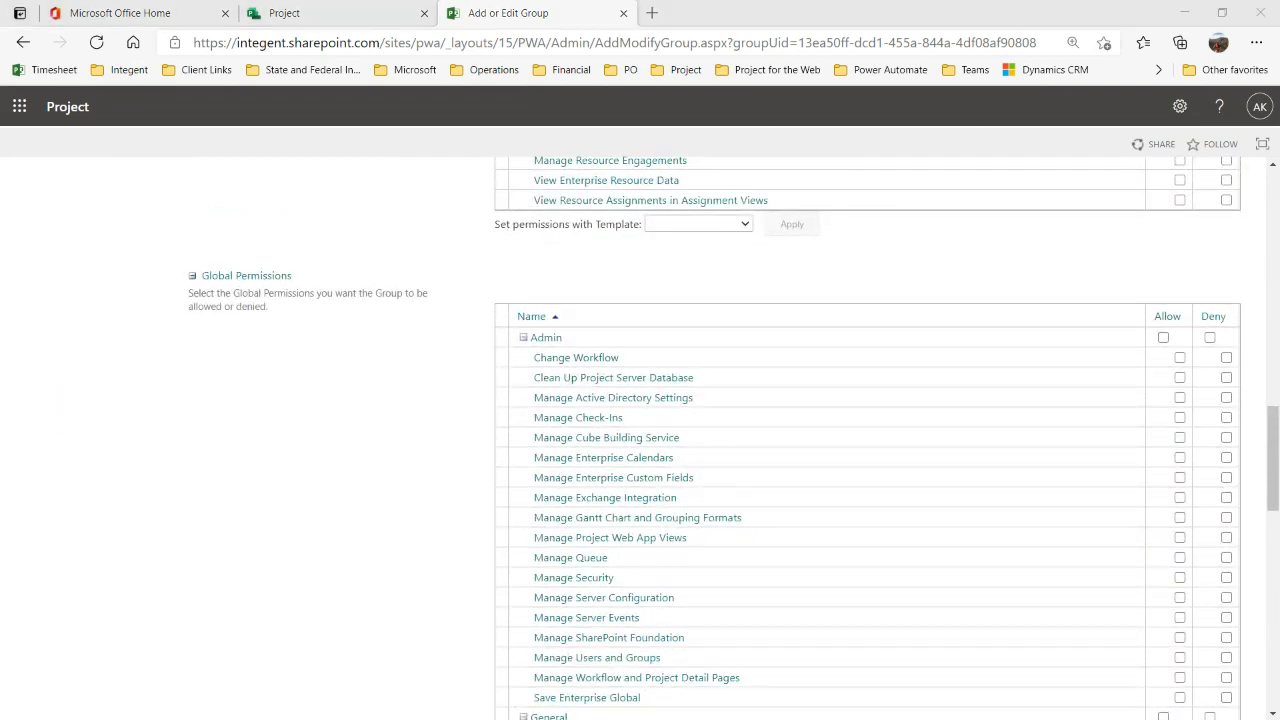
{"action": "scroll", "coordinate": [245, 345], "scroll_direction": "up", "scroll_amount": 15}
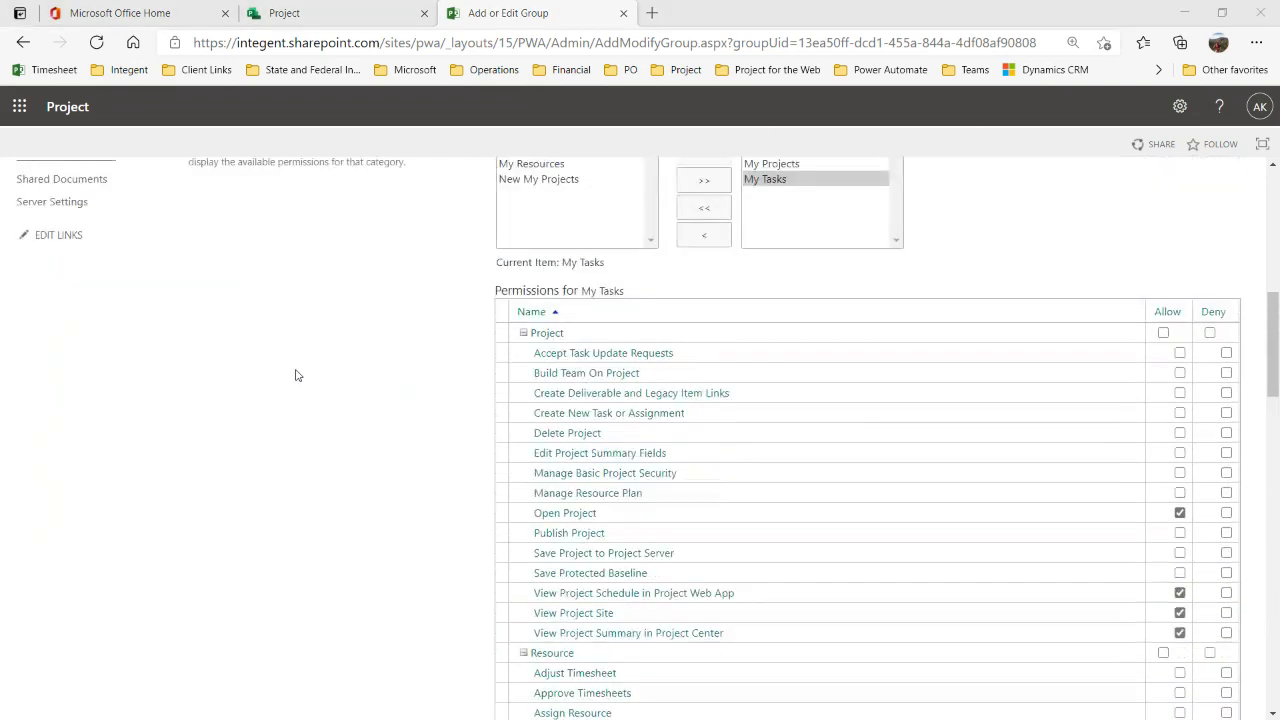
{"action": "scroll", "coordinate": [1154, 380], "scroll_direction": "down", "scroll_amount": 3}
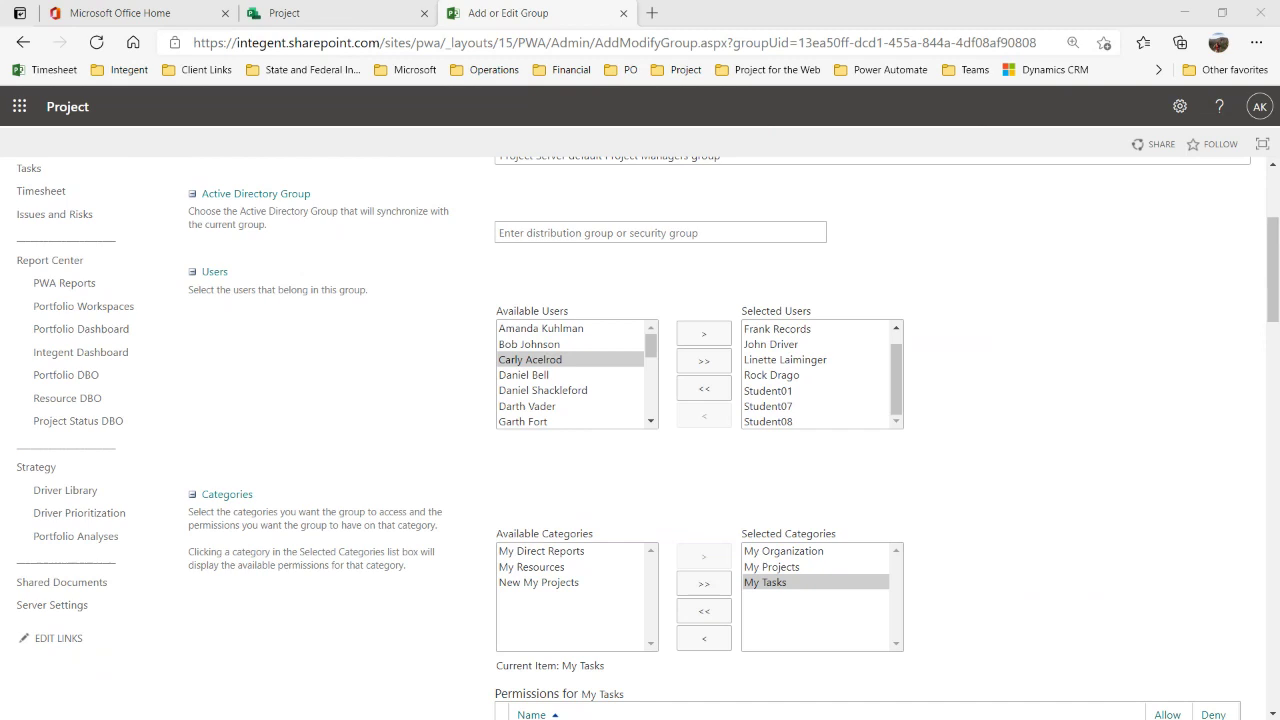
{"action": "scroll", "coordinate": [489, 463], "scroll_direction": "down", "scroll_amount": 1}
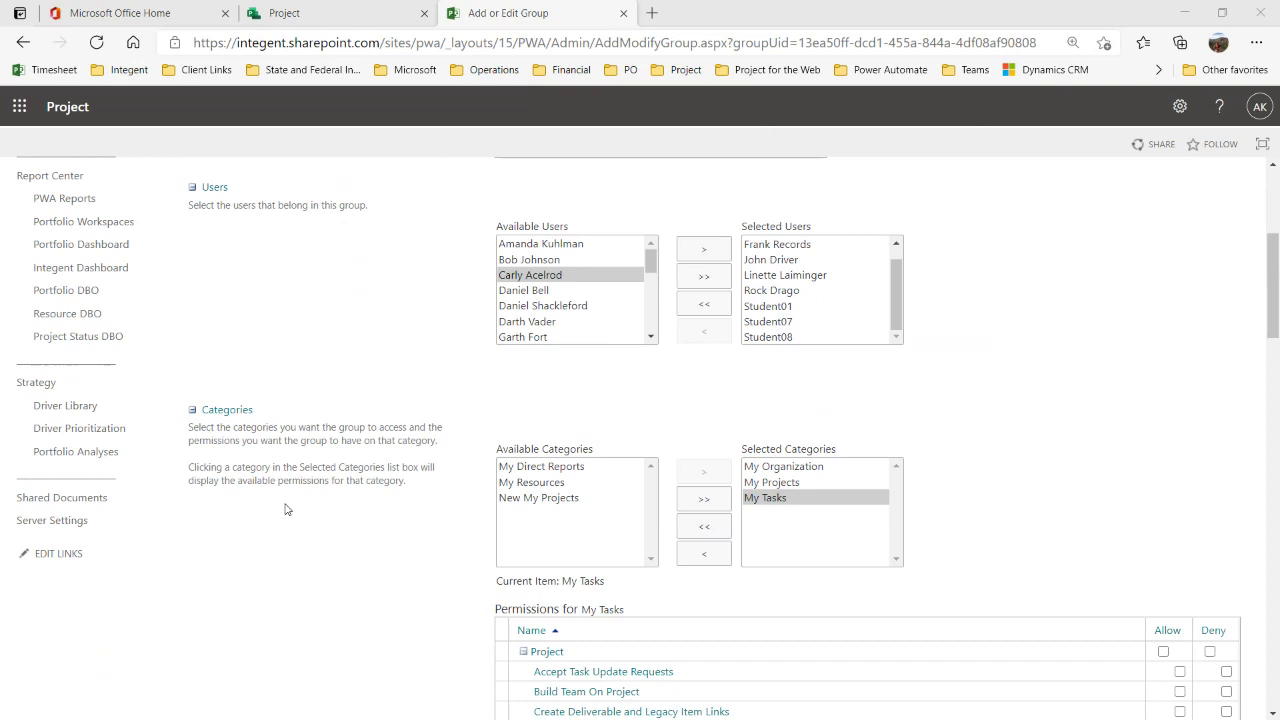
{"action": "scroll", "coordinate": [432, 487], "scroll_direction": "down", "scroll_amount": 1}
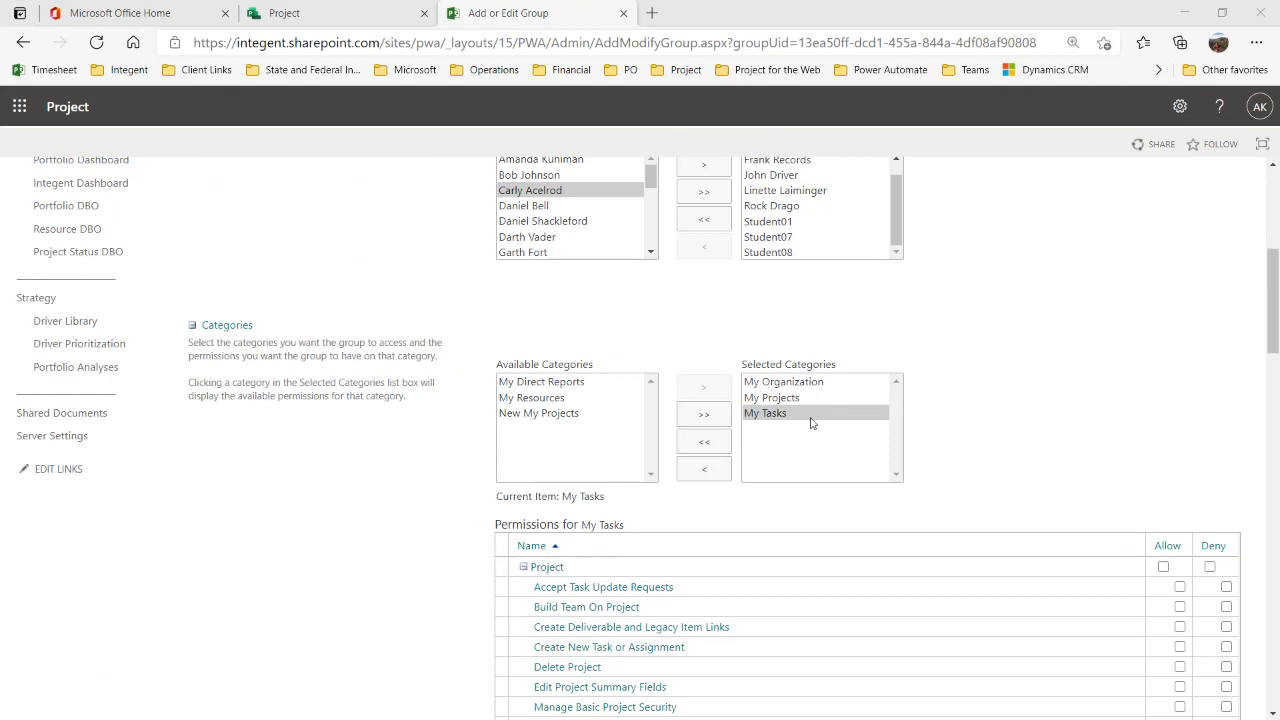
{"action": "left_click", "coordinate": [807, 384]}
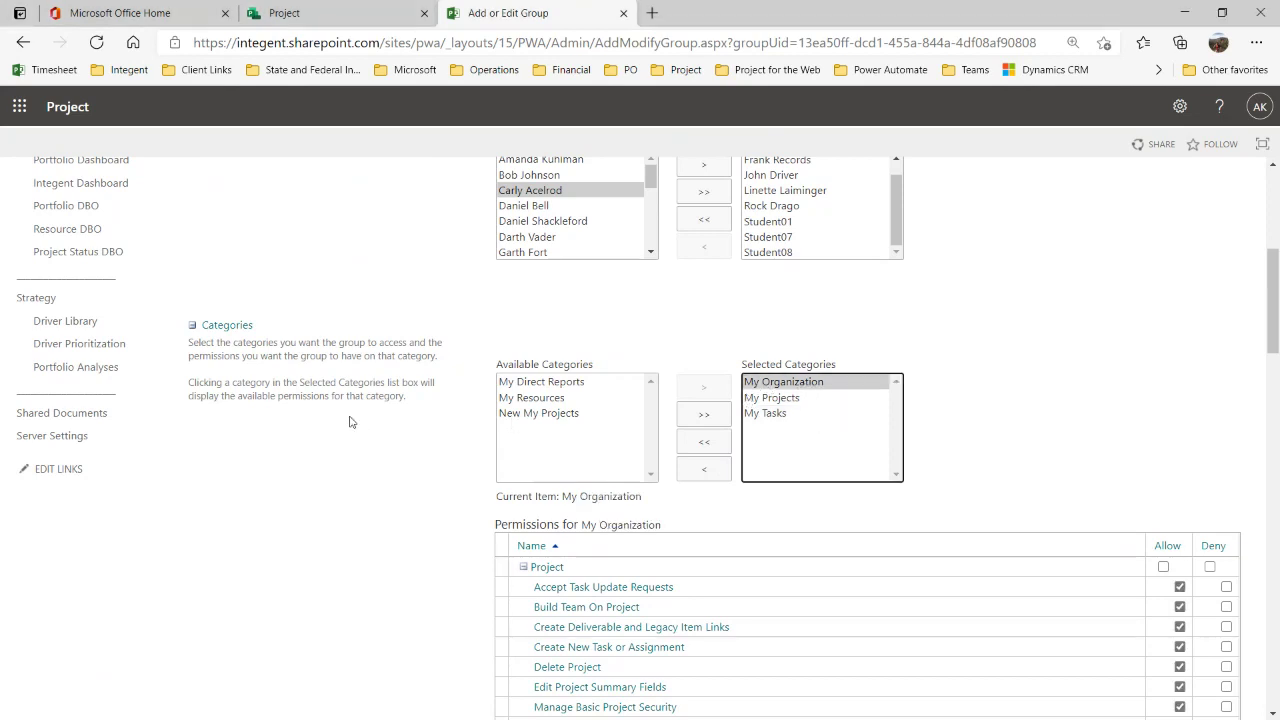
{"action": "scroll", "coordinate": [410, 432], "scroll_direction": "down", "scroll_amount": 5}
{"action": "left_click", "coordinate": [746, 563]}
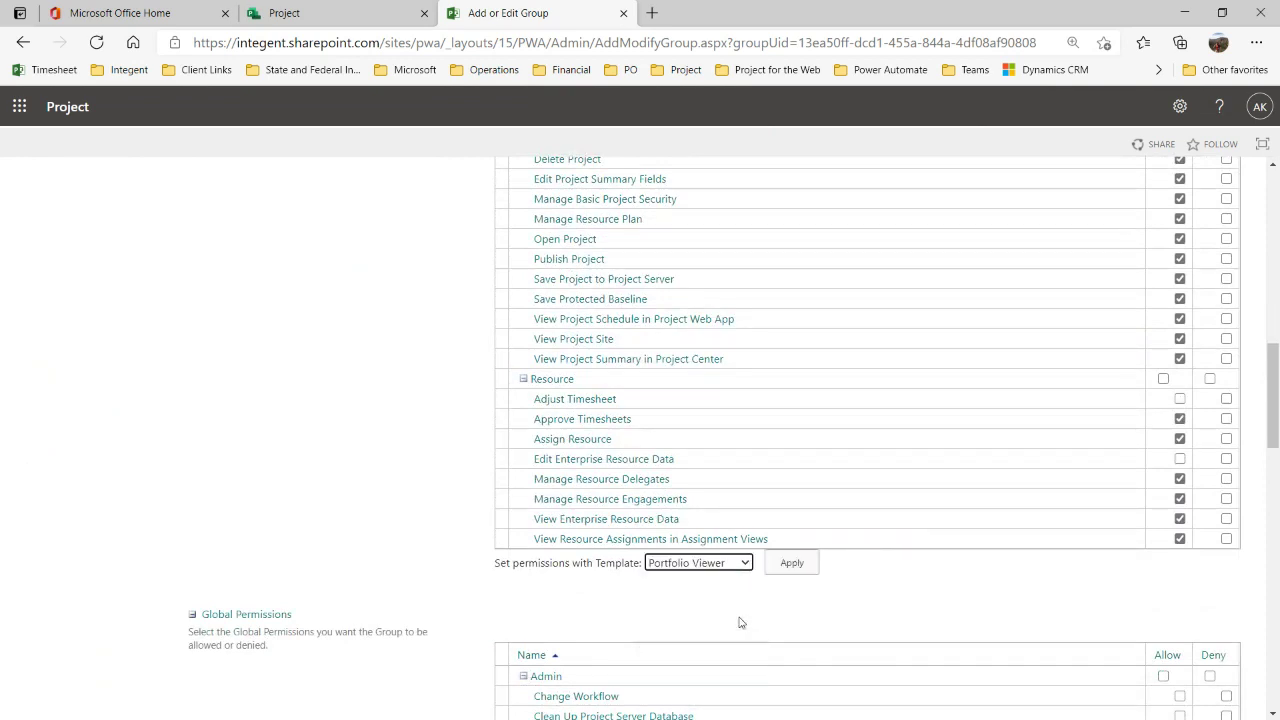
{"action": "left_click", "coordinate": [792, 566]}
Review the My Organization project permissions, highlighting Open Project, Edit Project Summary Fields, Publish Project and the project schedule, site and summary viewing rows.
{"action": "scroll", "coordinate": [1081, 549], "scroll_direction": "up", "scroll_amount": 1}
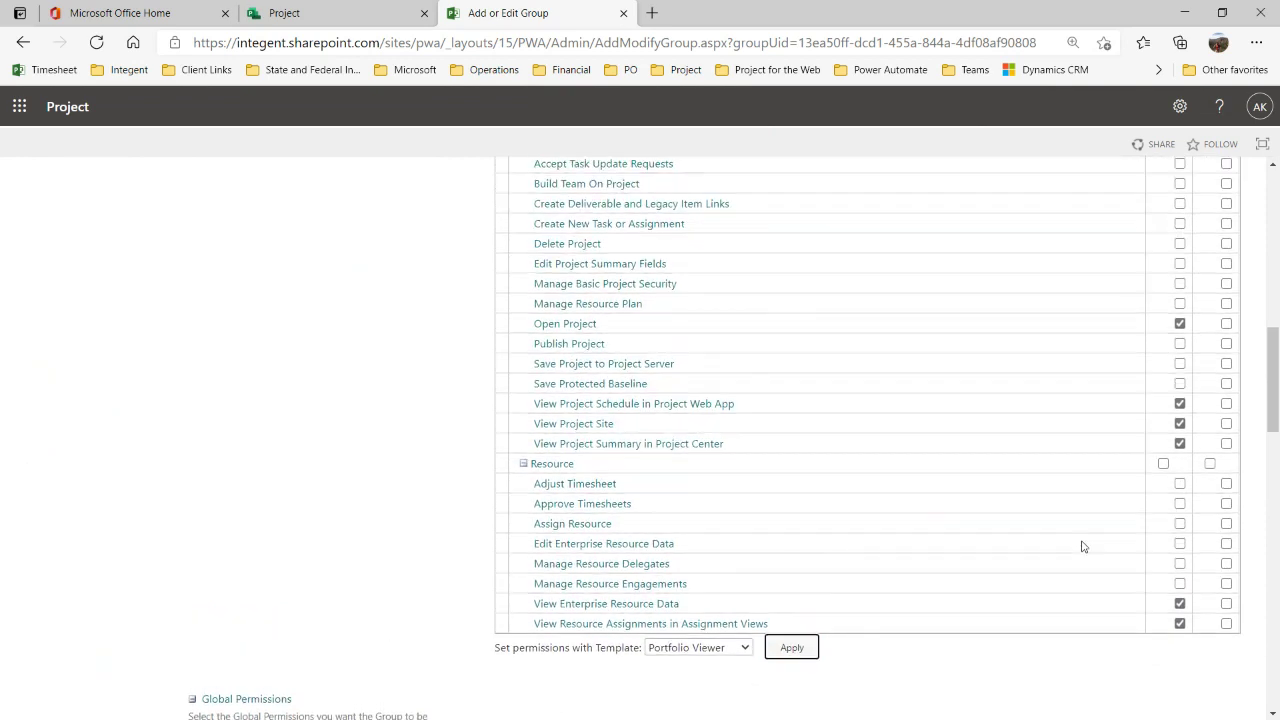
{"action": "scroll", "coordinate": [1060, 510], "scroll_direction": "up", "scroll_amount": 5}
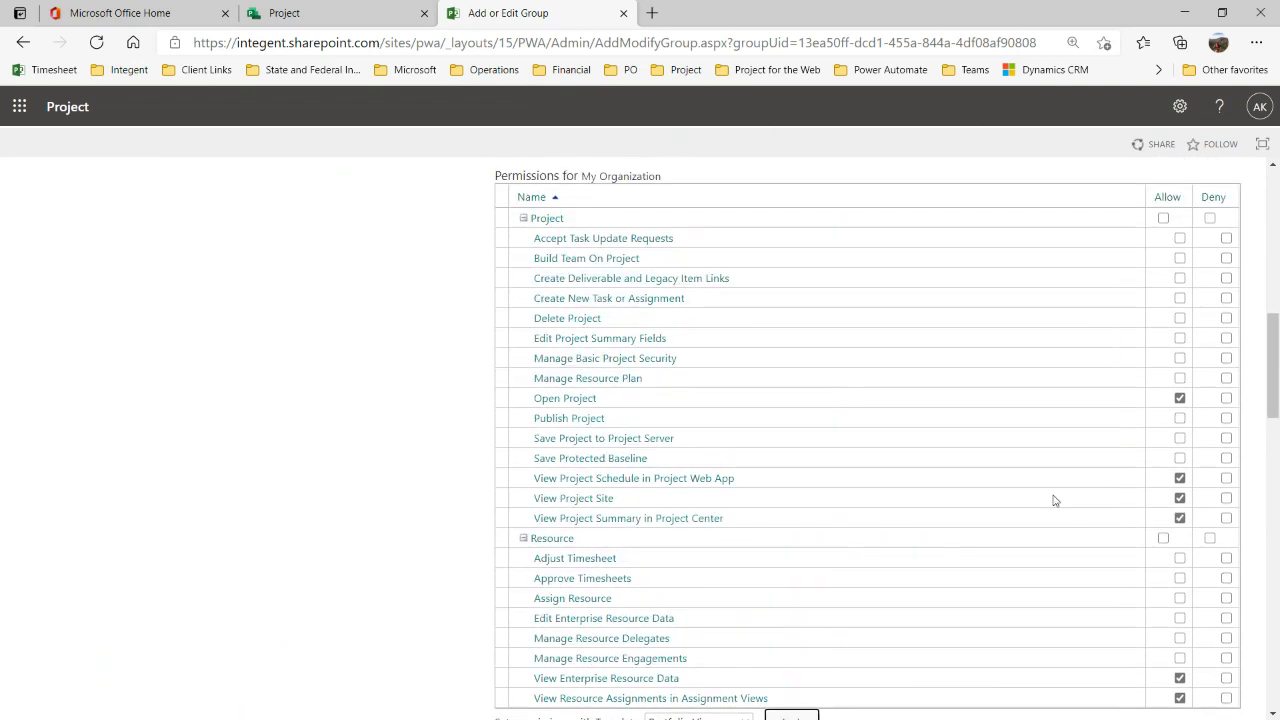
{"action": "scroll", "coordinate": [778, 306], "scroll_direction": "down", "scroll_amount": 1}
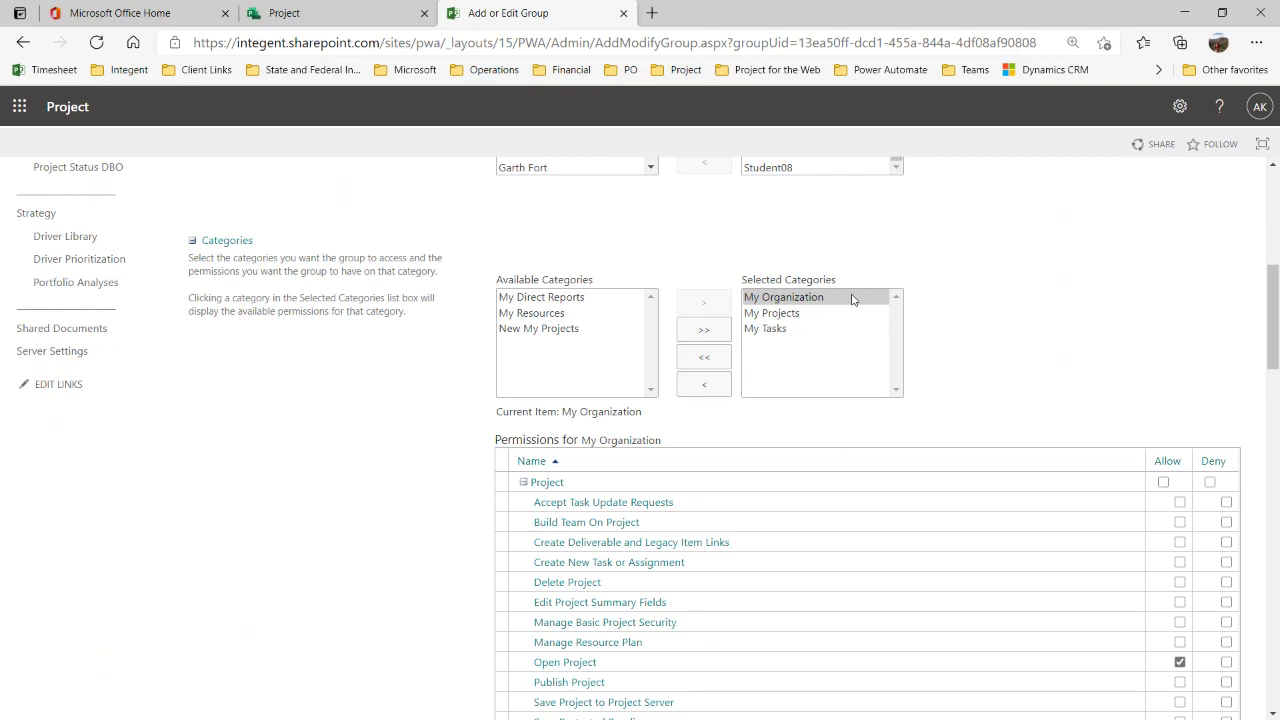
{"action": "left_click", "coordinate": [852, 299]}
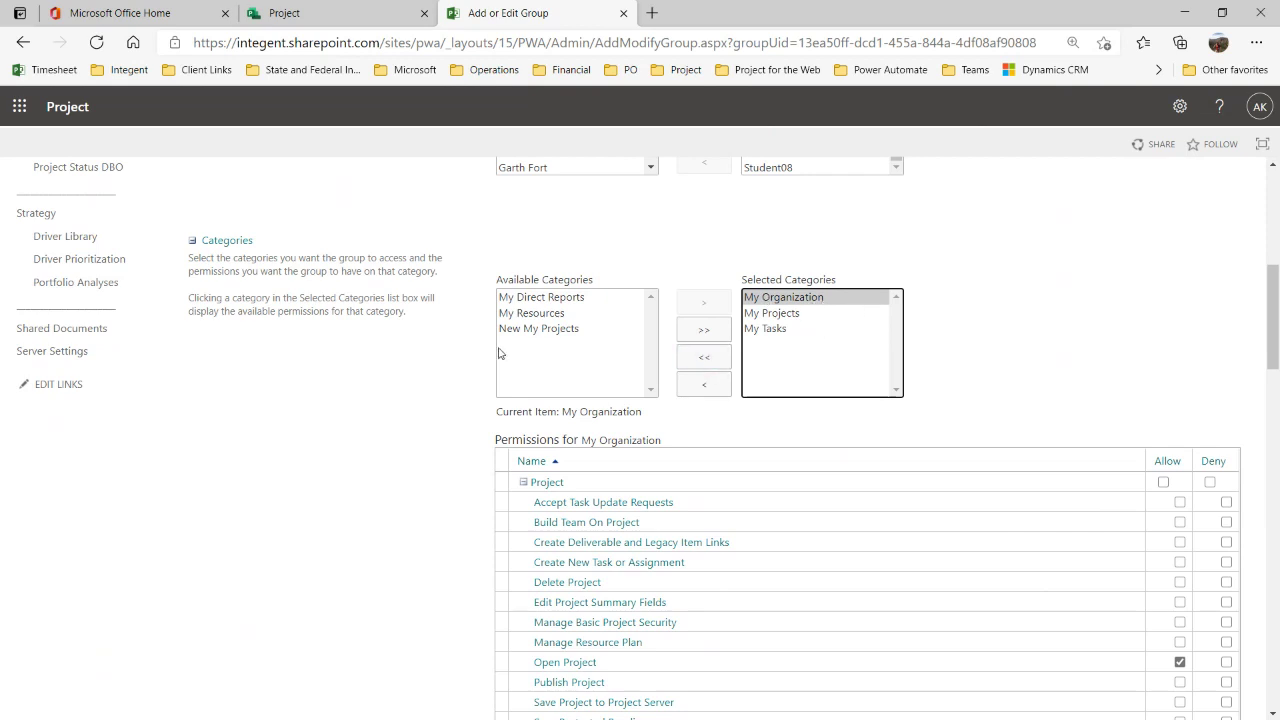
{"action": "scroll", "coordinate": [929, 526], "scroll_direction": "down", "scroll_amount": 2}
{"action": "left_click", "coordinate": [993, 496]}
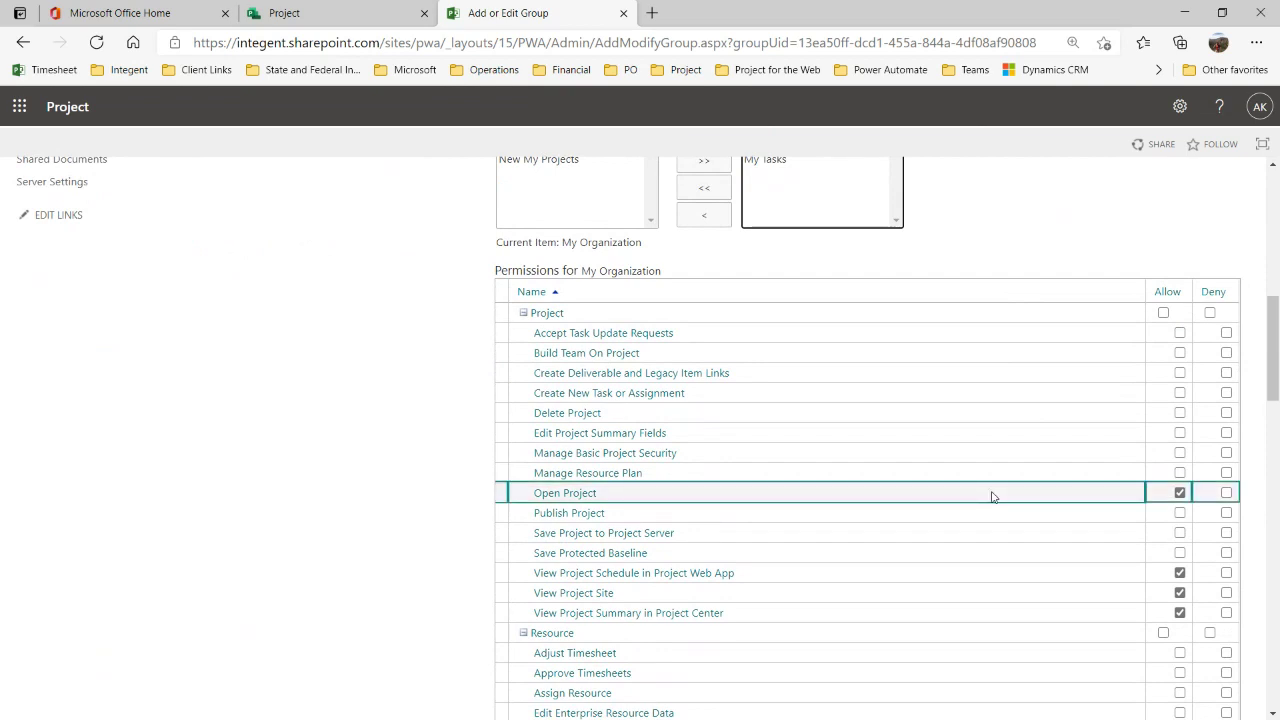
{"action": "left_click", "coordinate": [680, 438]}
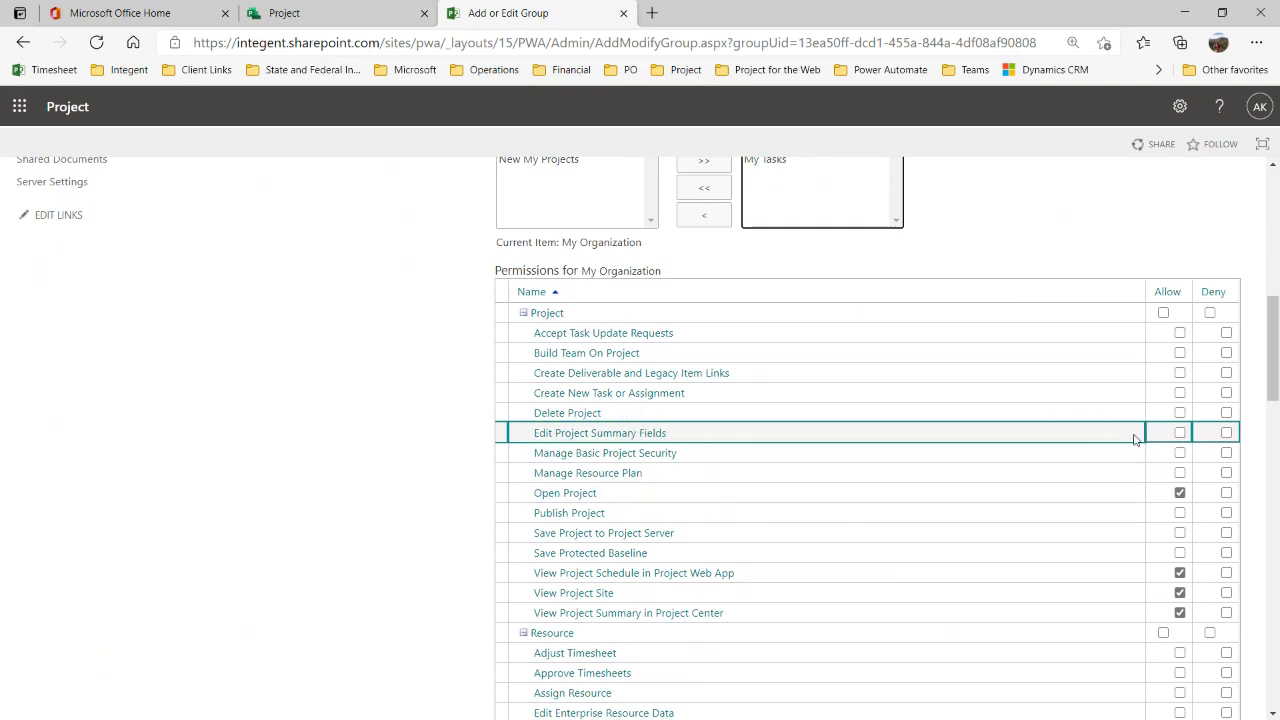
{"action": "left_click", "coordinate": [884, 514]}
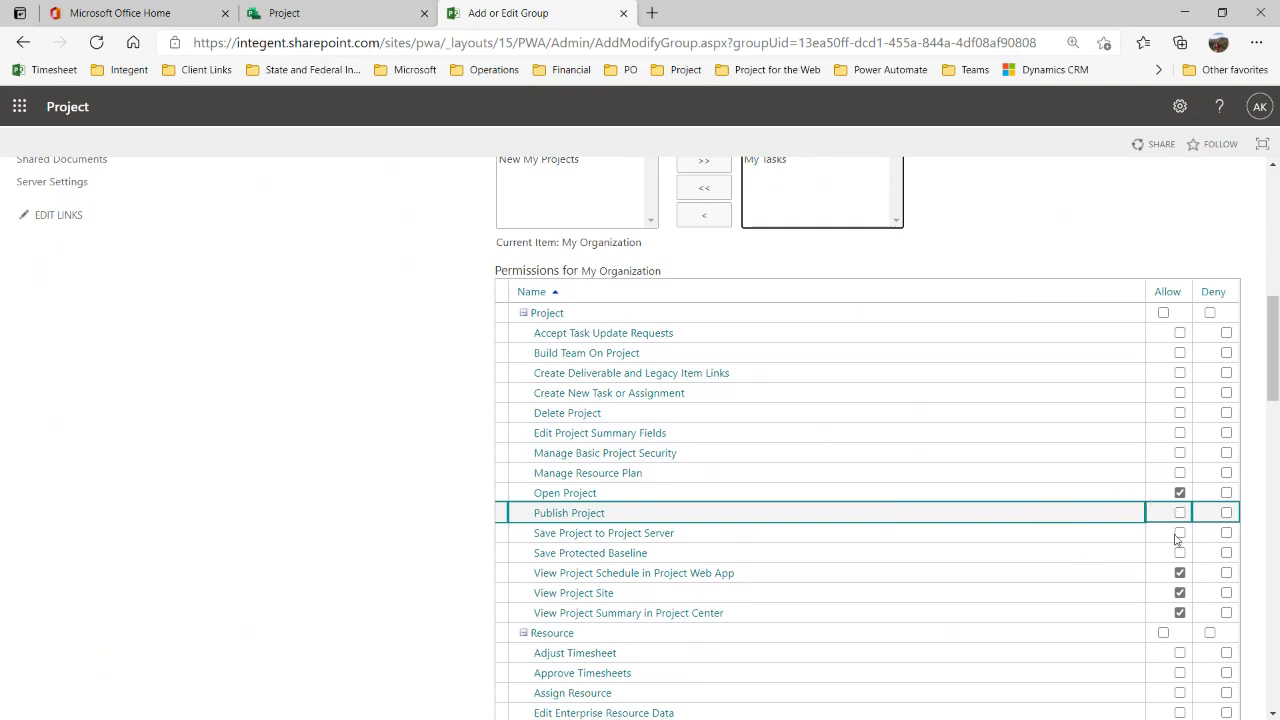
{"action": "left_click", "coordinate": [1127, 490]}
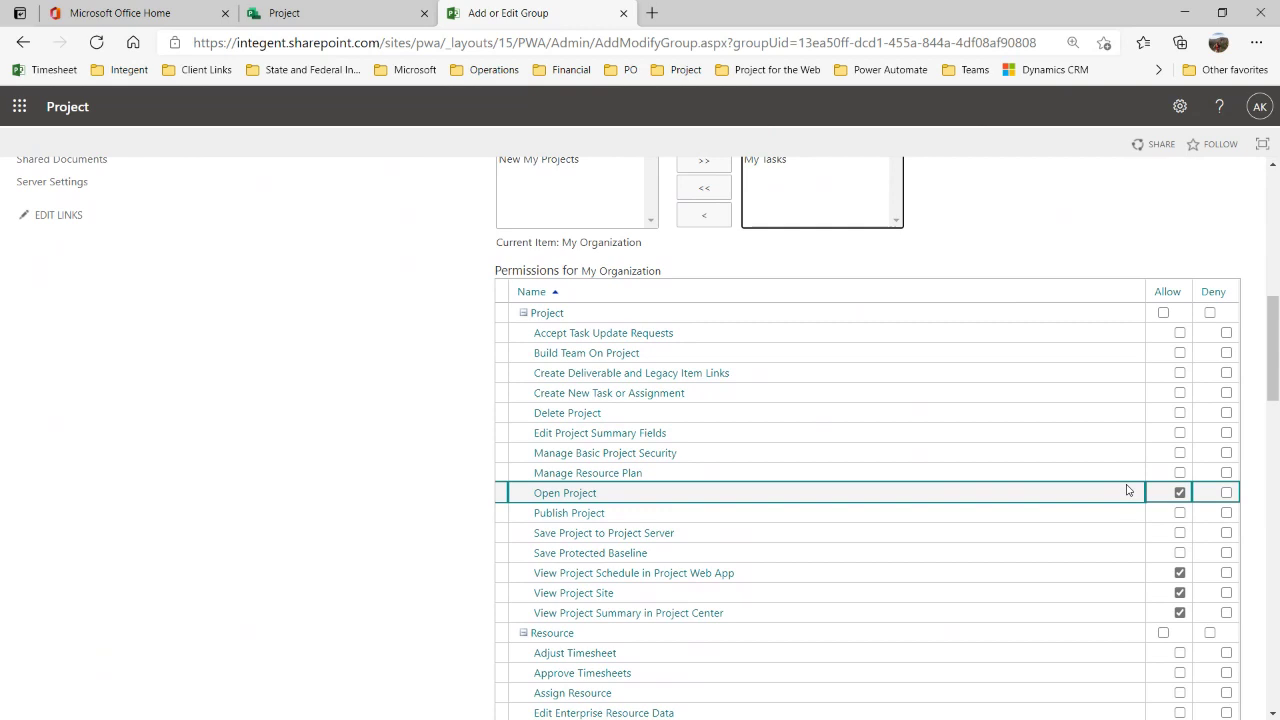
{"action": "left_click", "coordinate": [1100, 571]}
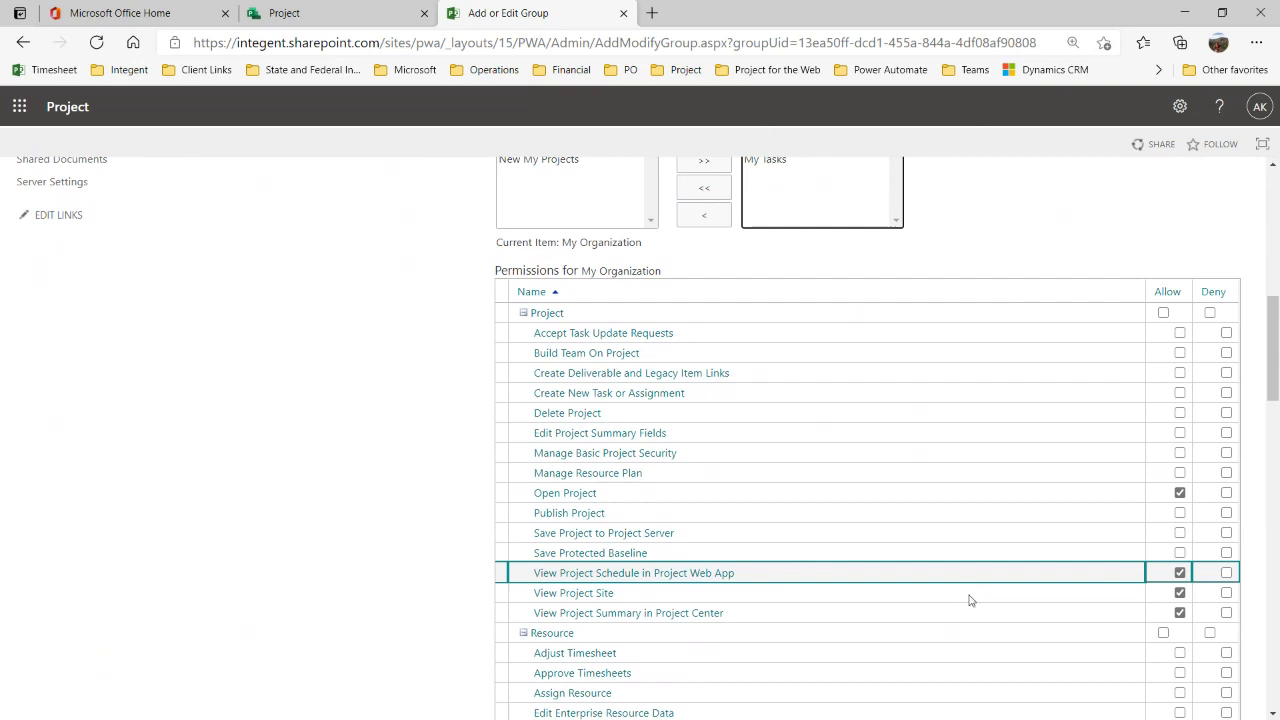
{"action": "left_click", "coordinate": [969, 598]}
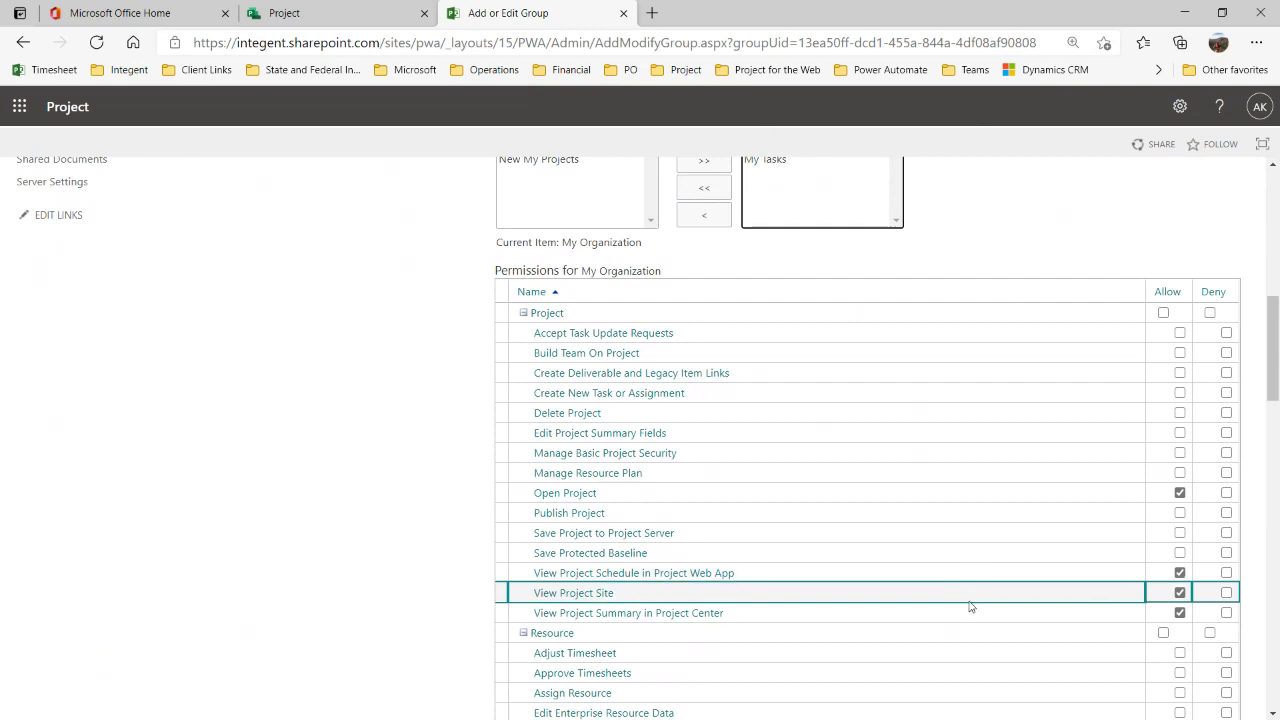
{"action": "left_click", "coordinate": [972, 616]}
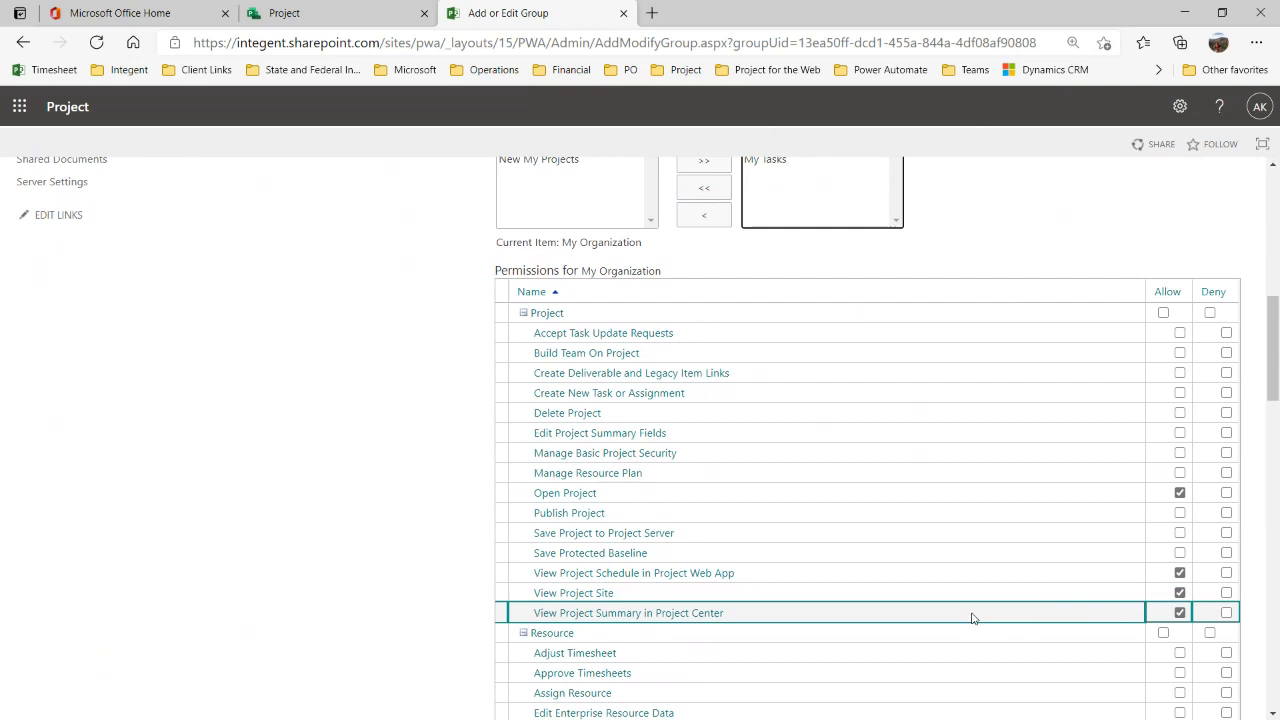
Review the My Organization resource permissions, highlighting View Enterprise Resource Data, View Resource Assignments in Assignment Views, Assign Resource and Edit Enterprise Resource Data.
{"action": "scroll", "coordinate": [441, 522], "scroll_direction": "down", "scroll_amount": 1}
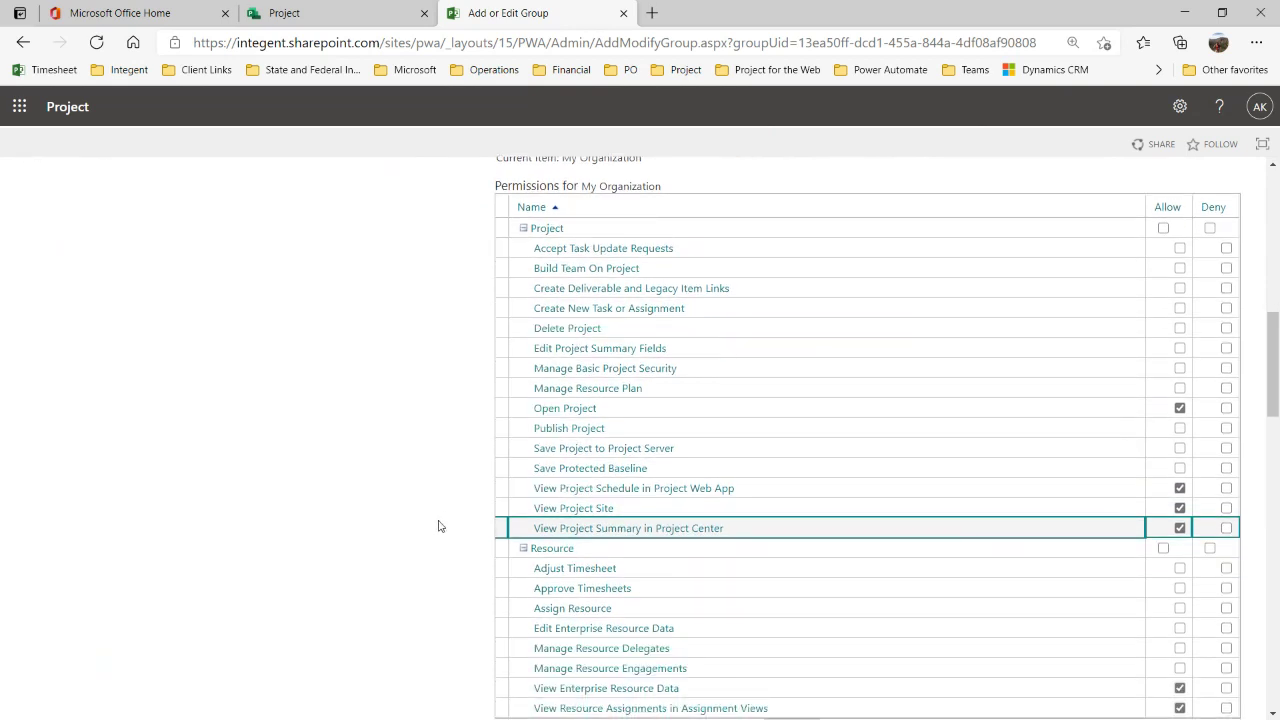
{"action": "scroll", "coordinate": [438, 526], "scroll_direction": "down", "scroll_amount": 1}
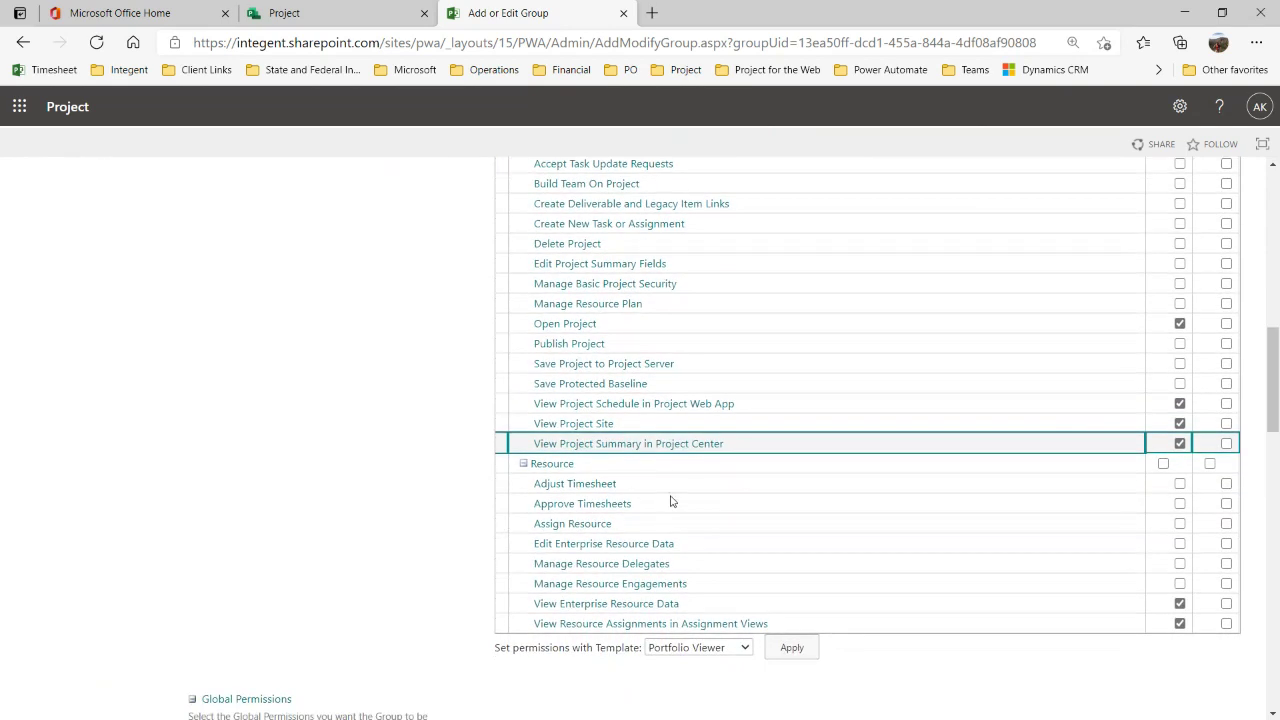
{"action": "left_click", "coordinate": [688, 610]}
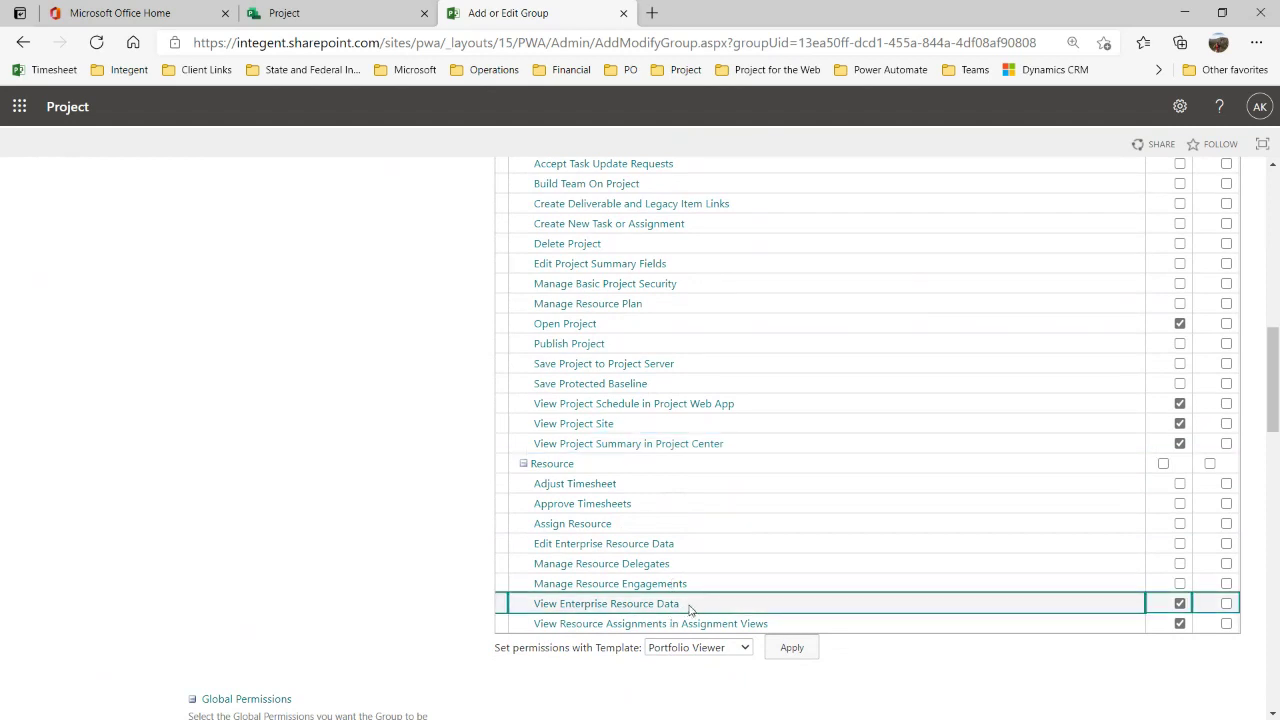
{"action": "left_click", "coordinate": [1137, 622]}
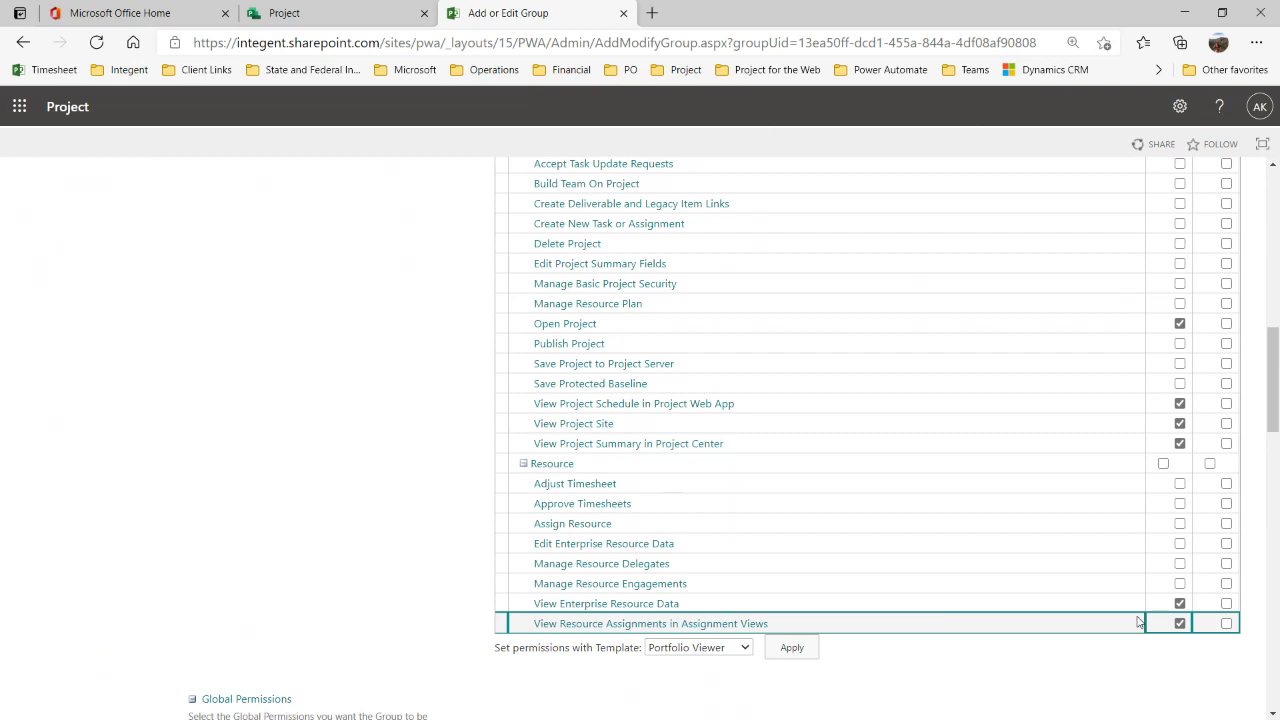
{"action": "left_click", "coordinate": [573, 524]}
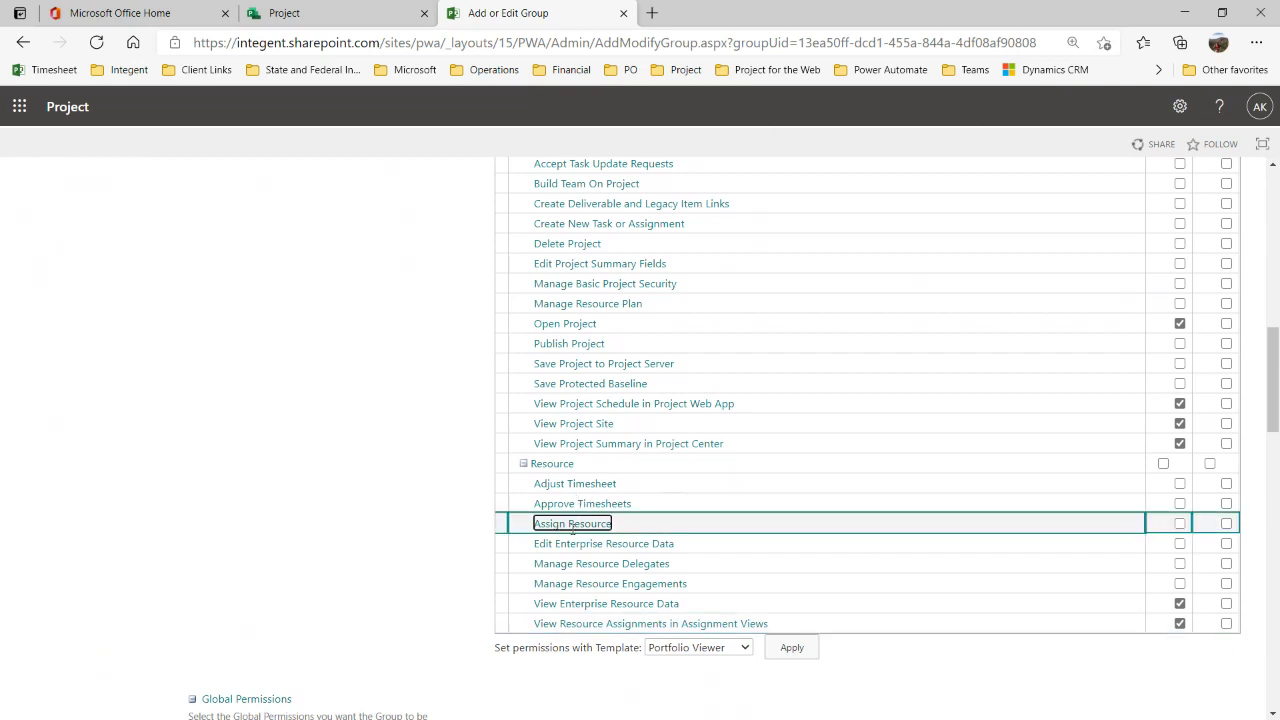
{"action": "left_click", "coordinate": [572, 543]}
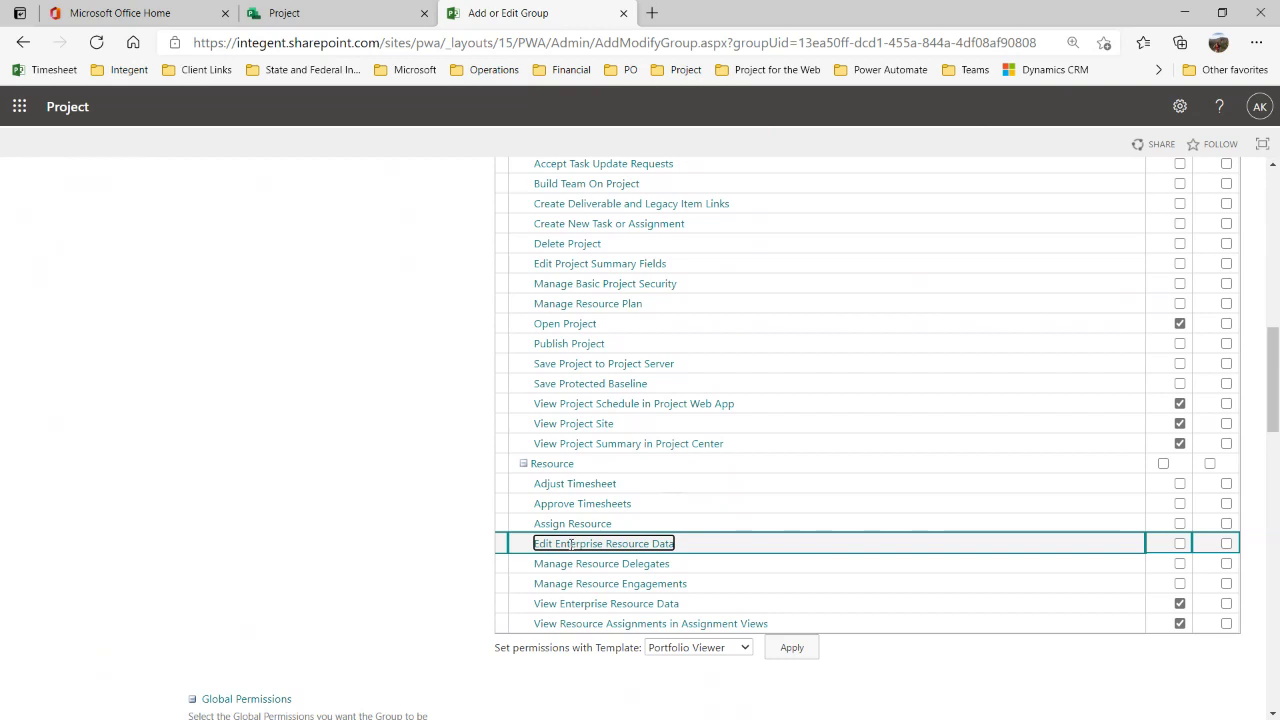
Display the My Projects category permissions and highlight Edit Project Summary Fields, Publish Project and View Enterprise Resource Data.
{"action": "scroll", "coordinate": [575, 540], "scroll_direction": "up", "scroll_amount": 3}
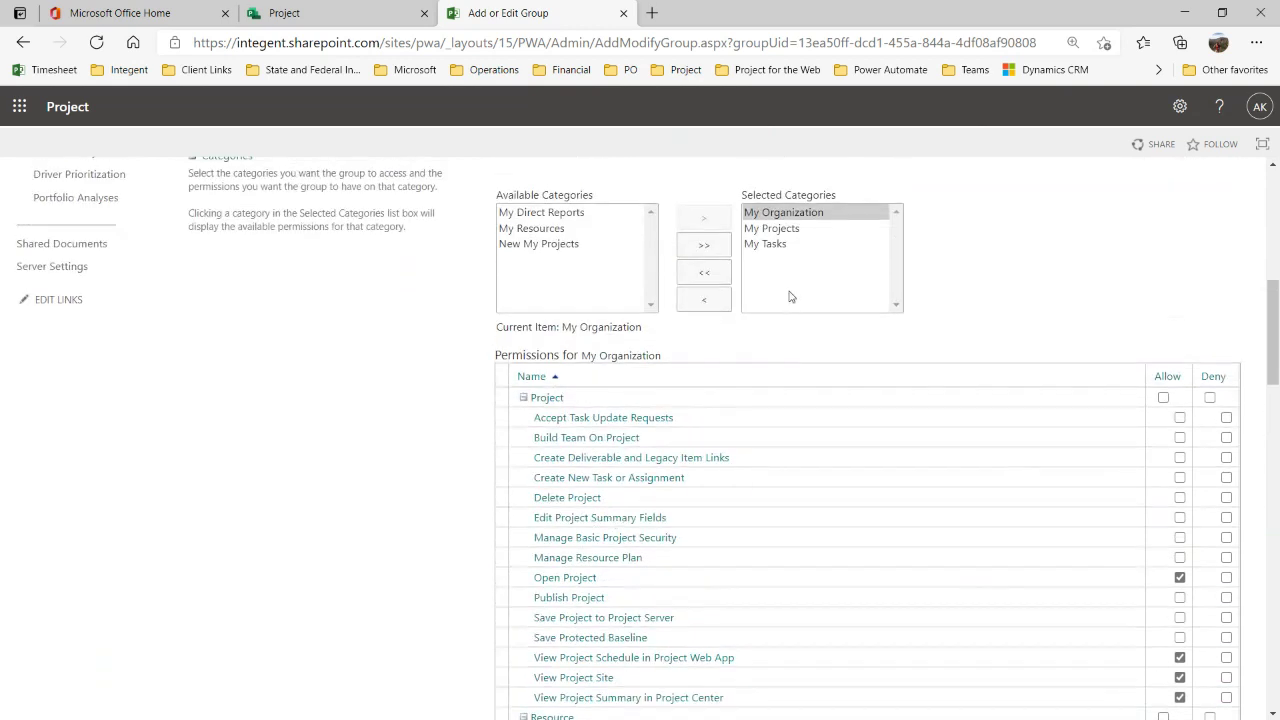
{"action": "left_click", "coordinate": [818, 234]}
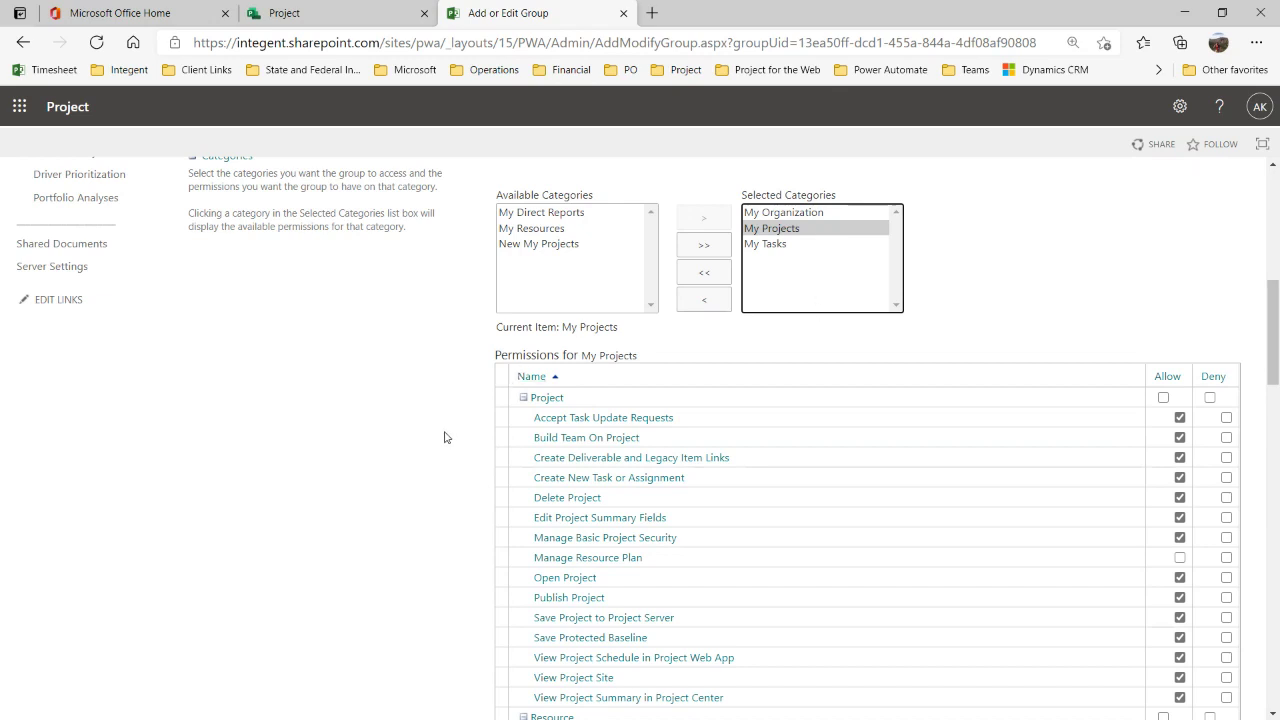
{"action": "scroll", "coordinate": [784, 345], "scroll_direction": "down", "scroll_amount": 1}
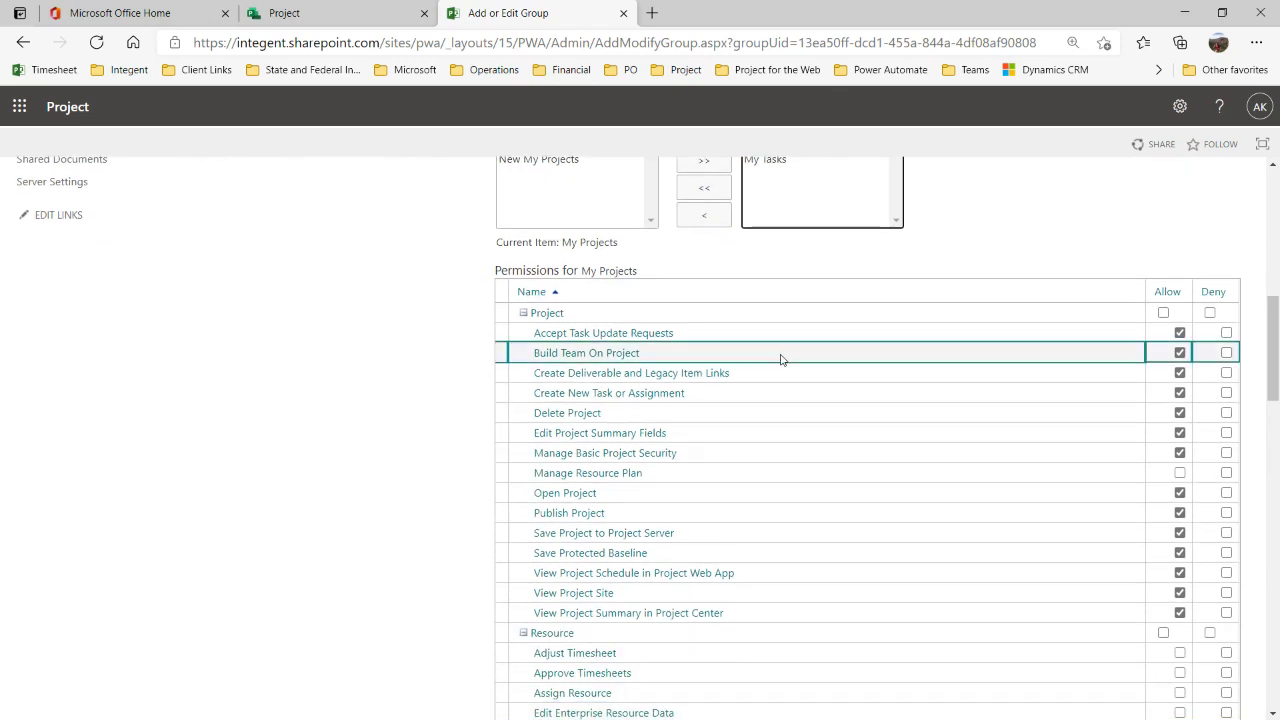
{"action": "left_click", "coordinate": [779, 432]}
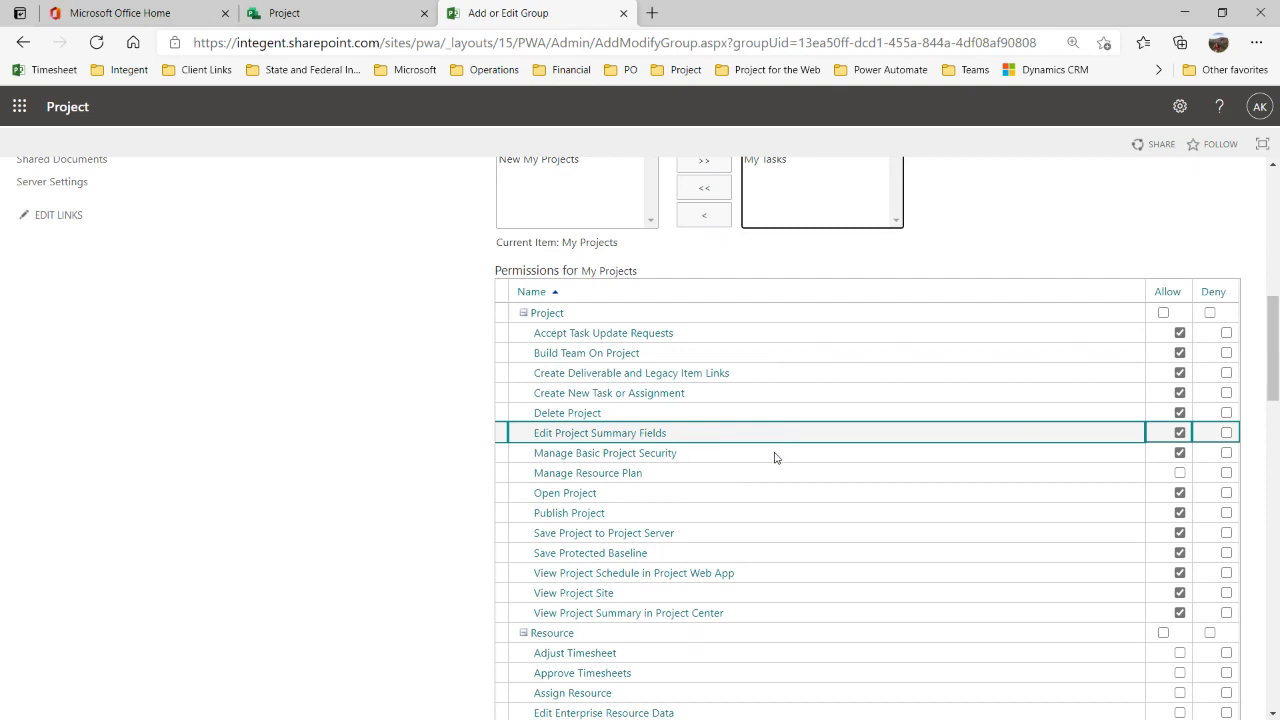
{"action": "left_click", "coordinate": [770, 511]}
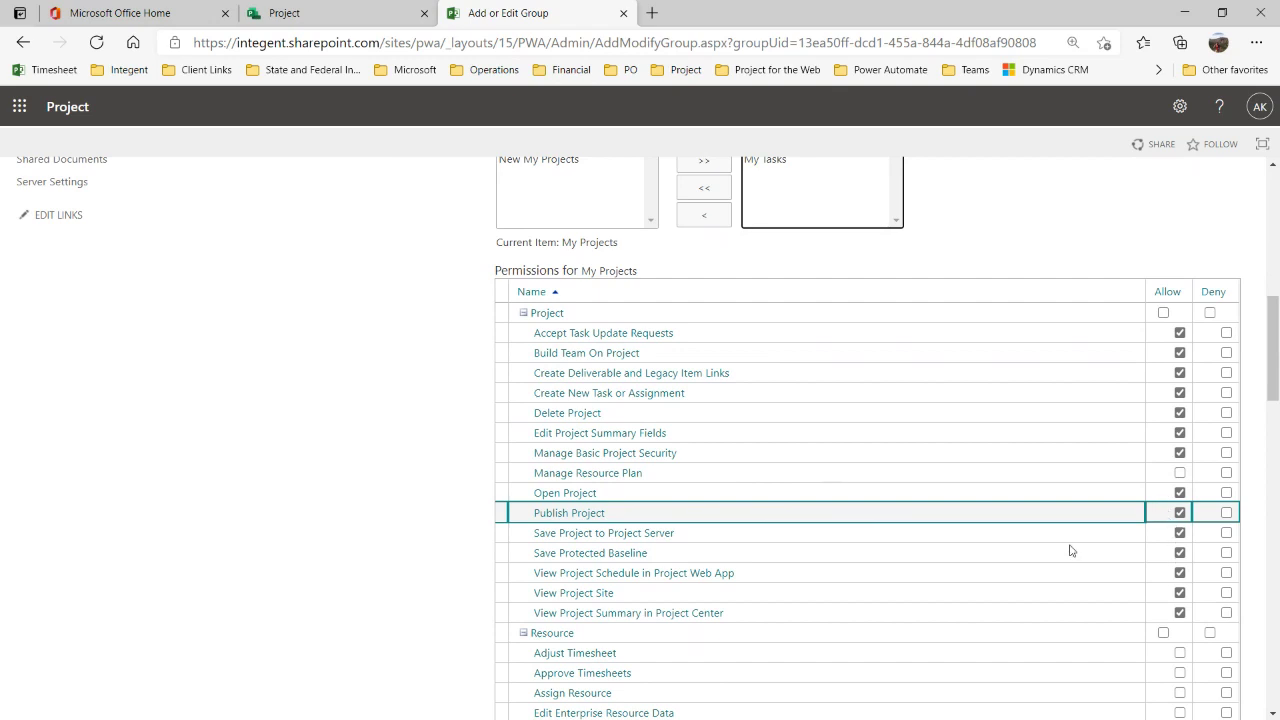
{"action": "scroll", "coordinate": [680, 570], "scroll_direction": "down", "scroll_amount": 2}
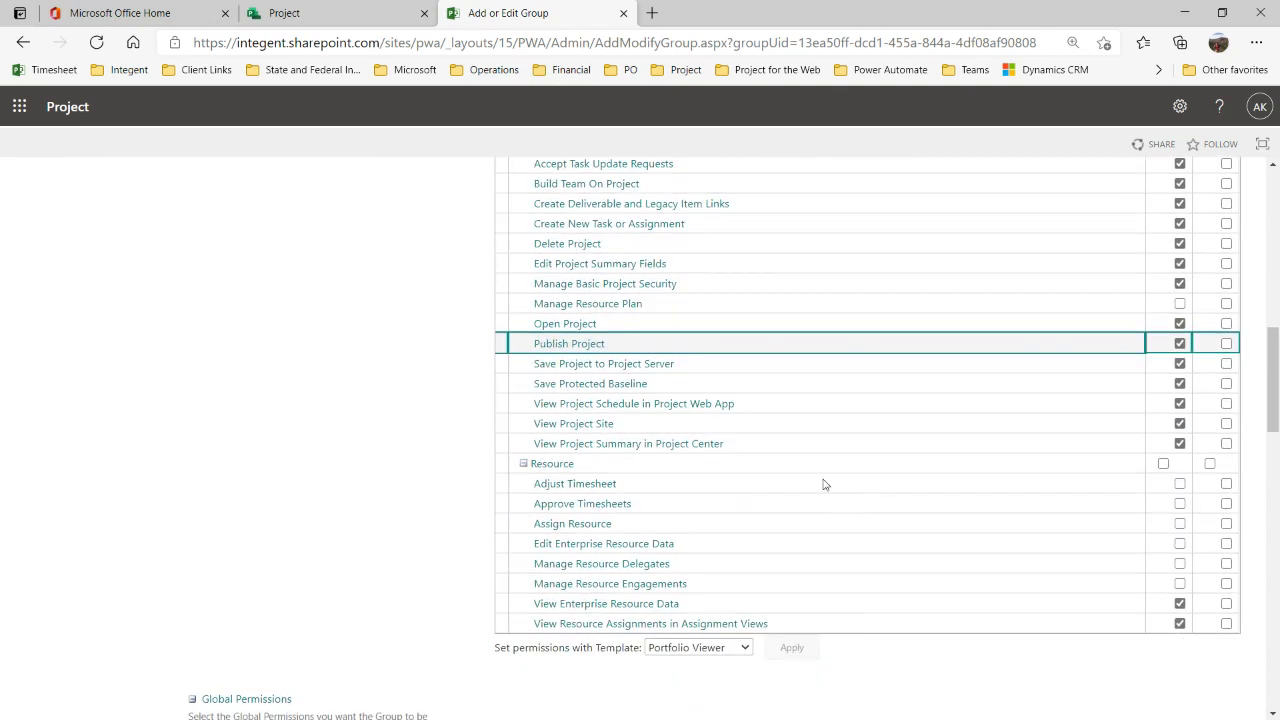
{"action": "left_click", "coordinate": [1145, 607]}
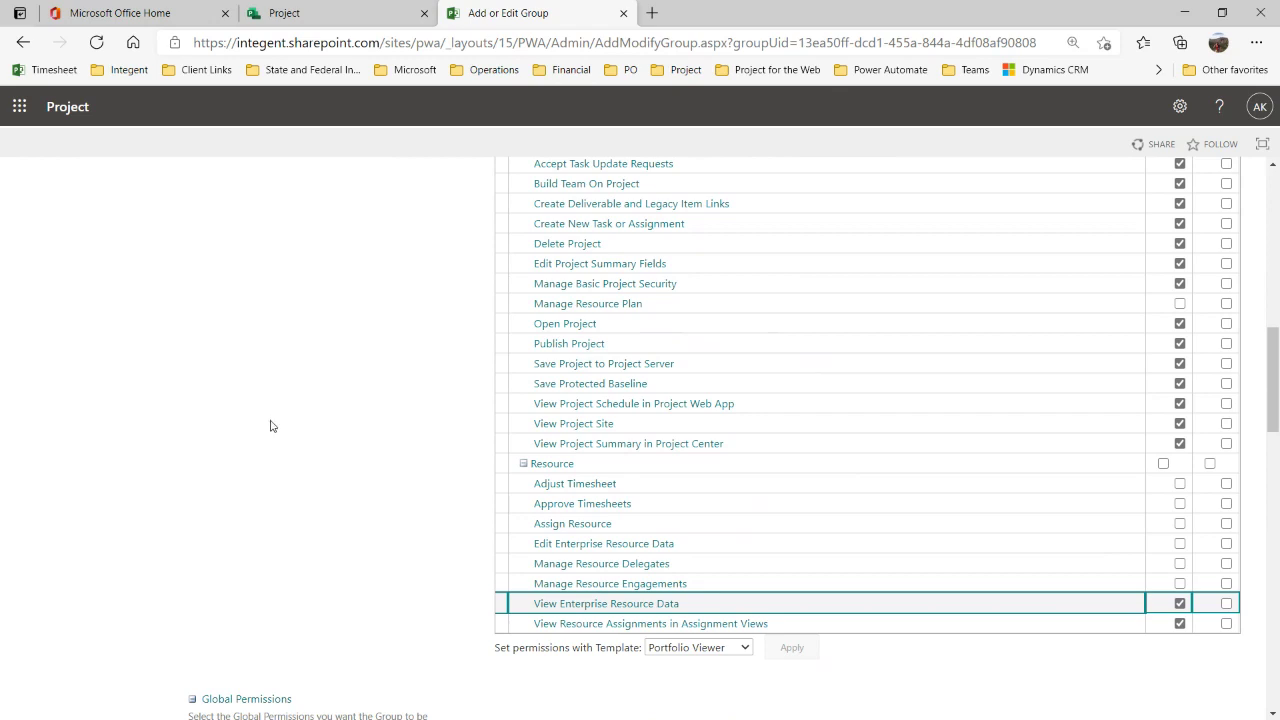
Display the My Tasks category permissions and highlight Open Project and the project summary, site and schedule viewing rows.
{"action": "scroll", "coordinate": [272, 430], "scroll_direction": "down", "scroll_amount": 3}
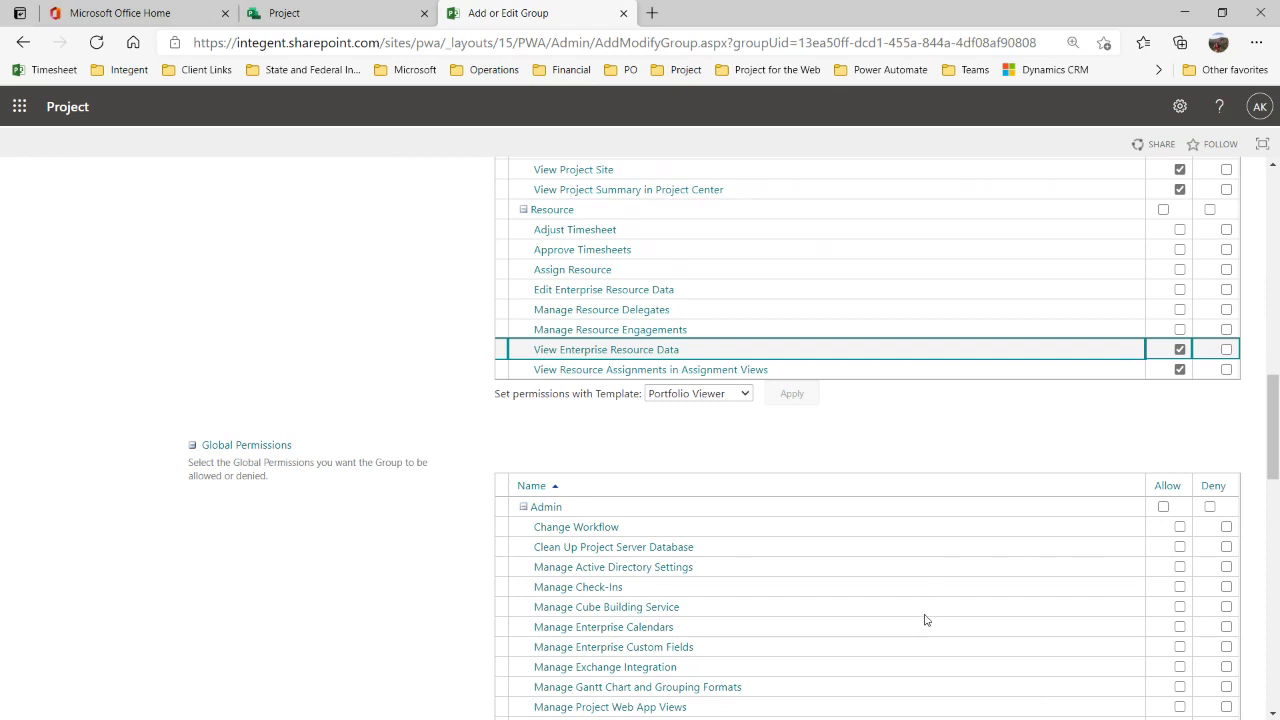
{"action": "scroll", "coordinate": [915, 615], "scroll_direction": "up", "scroll_amount": 6}
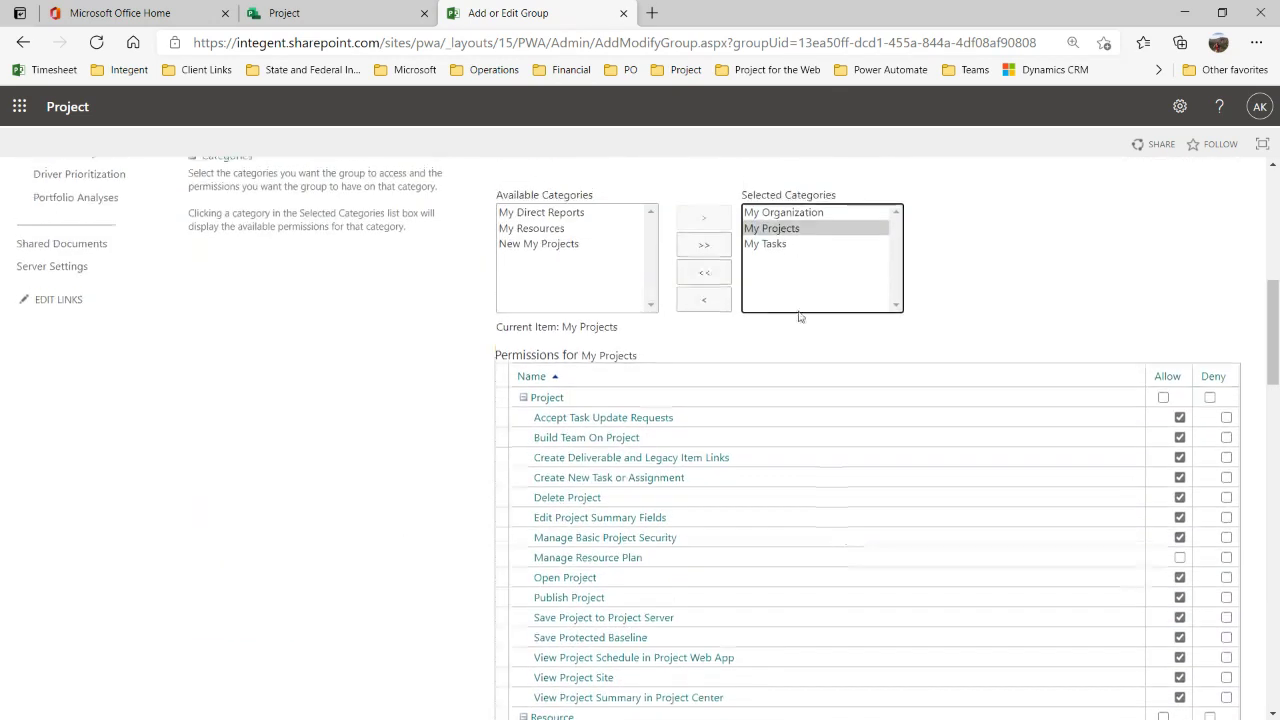
{"action": "left_click", "coordinate": [797, 245]}
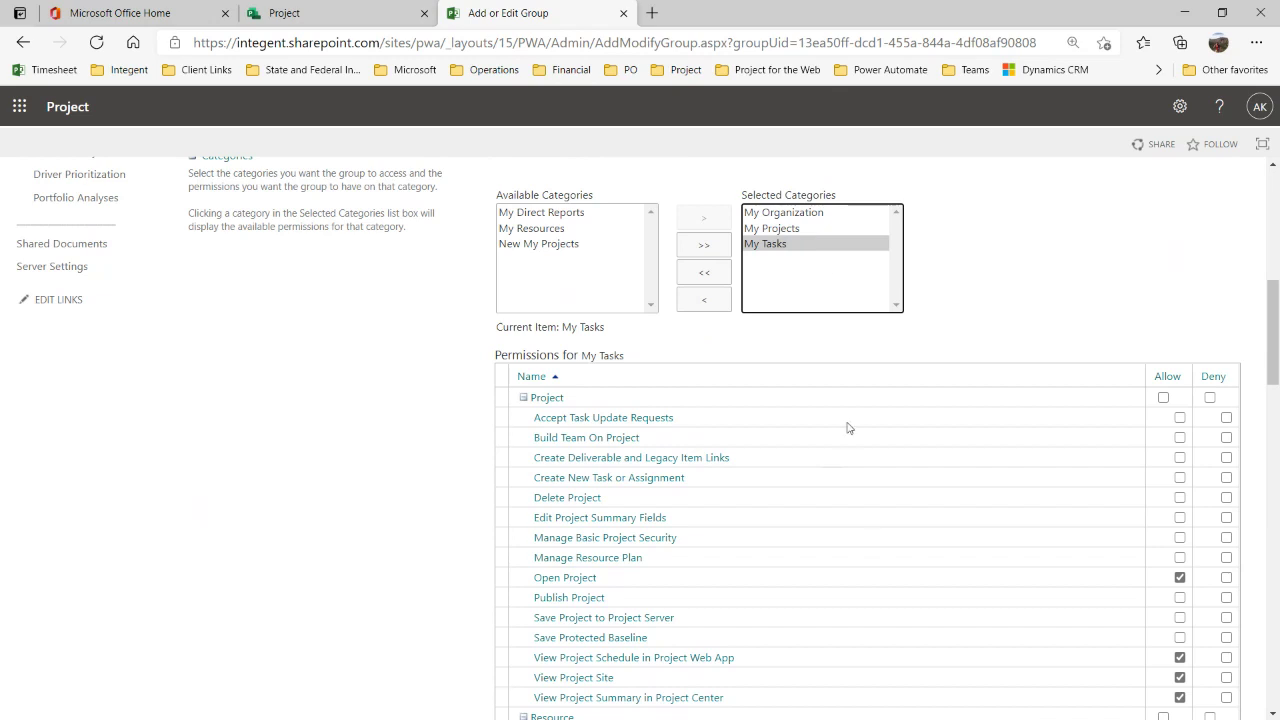
{"action": "left_click", "coordinate": [894, 579]}
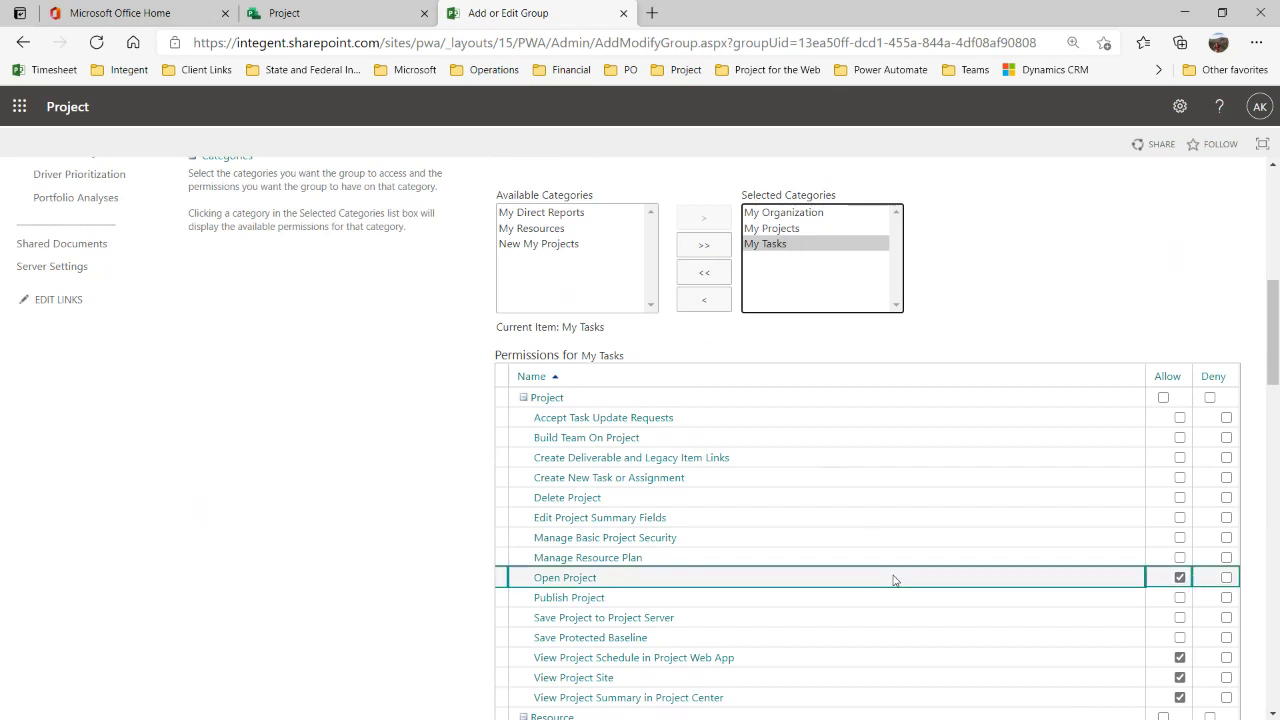
{"action": "scroll", "coordinate": [894, 581], "scroll_direction": "down", "scroll_amount": 1}
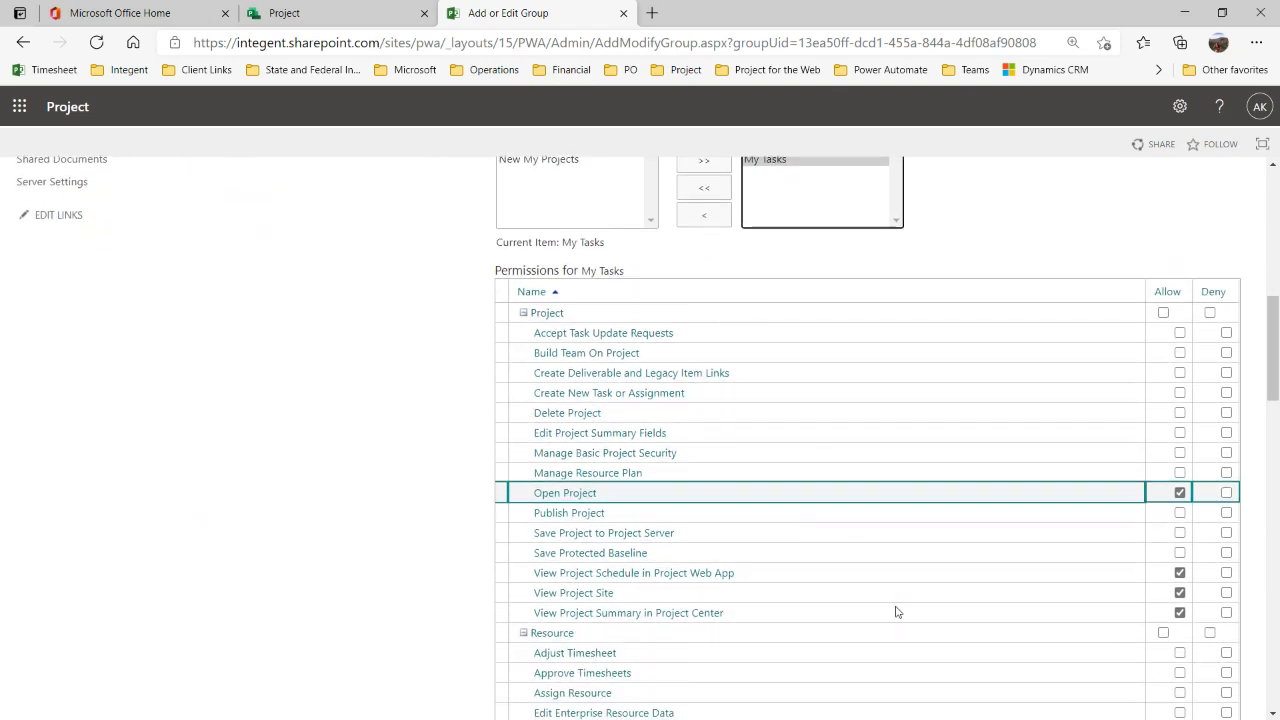
{"action": "left_click", "coordinate": [896, 612]}
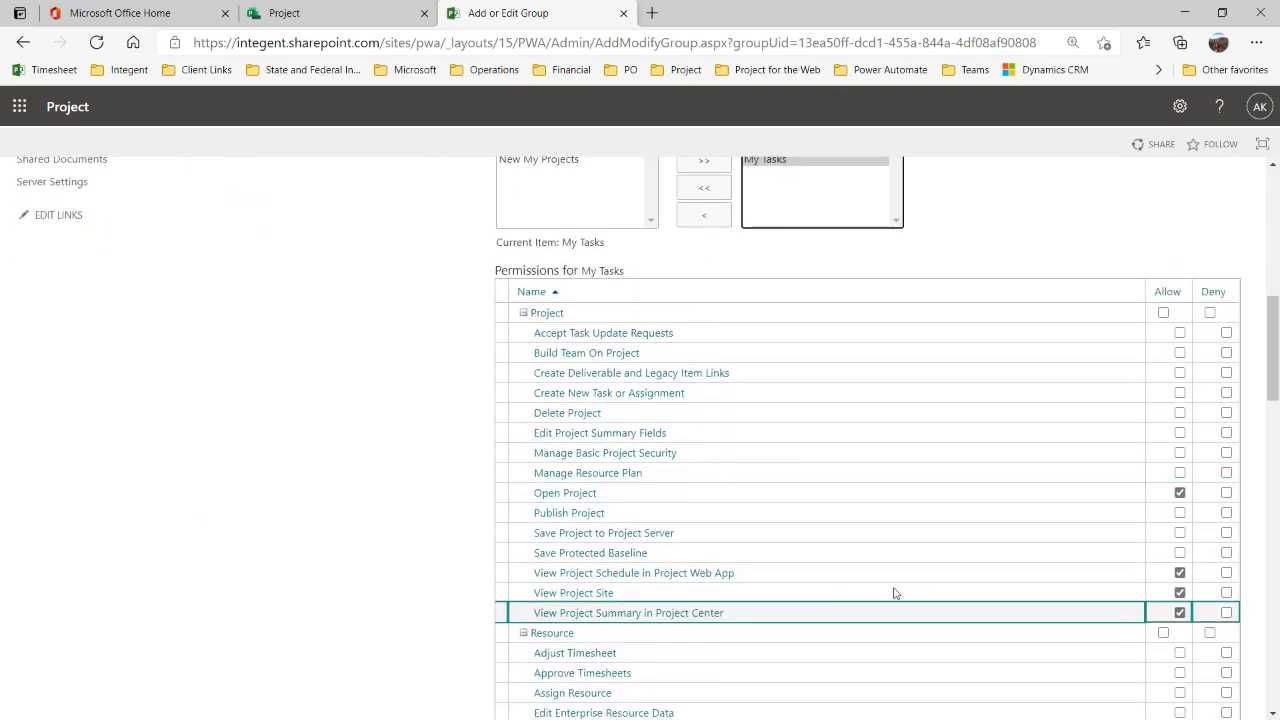
{"action": "left_click", "coordinate": [895, 593]}
{"action": "left_click", "coordinate": [895, 572]}
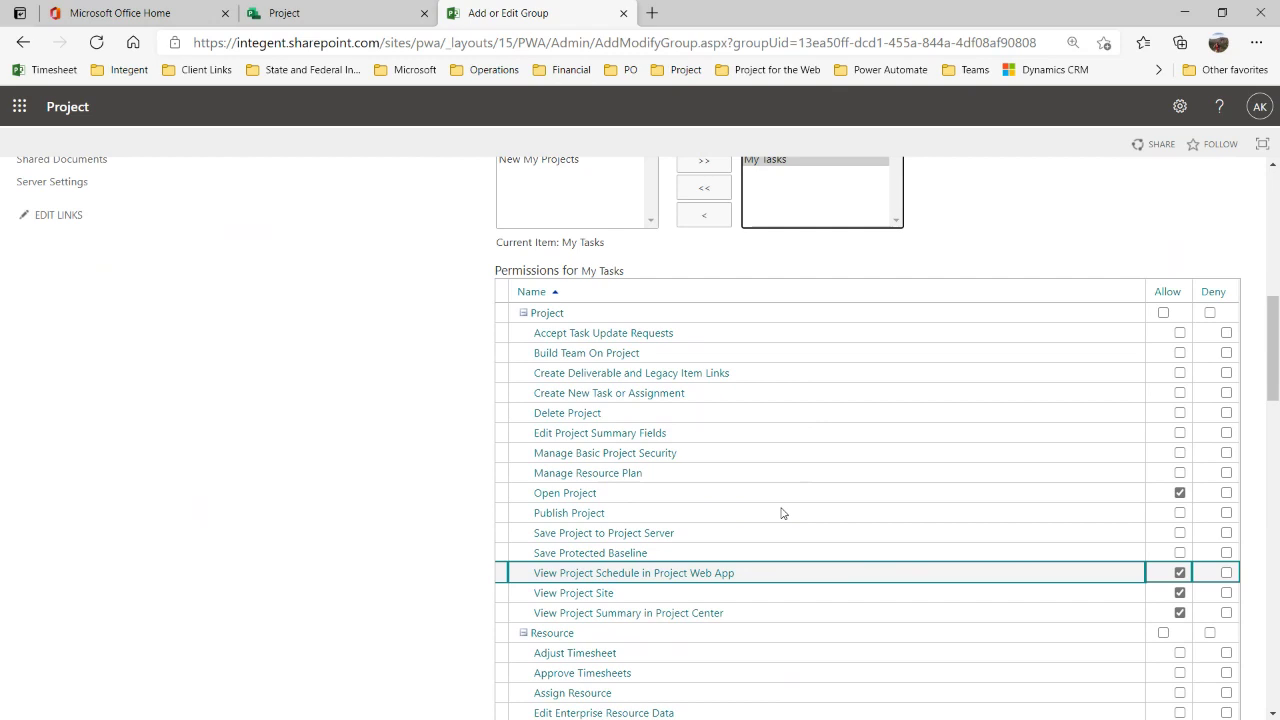
{"action": "scroll", "coordinate": [781, 512], "scroll_direction": "down", "scroll_amount": 2}
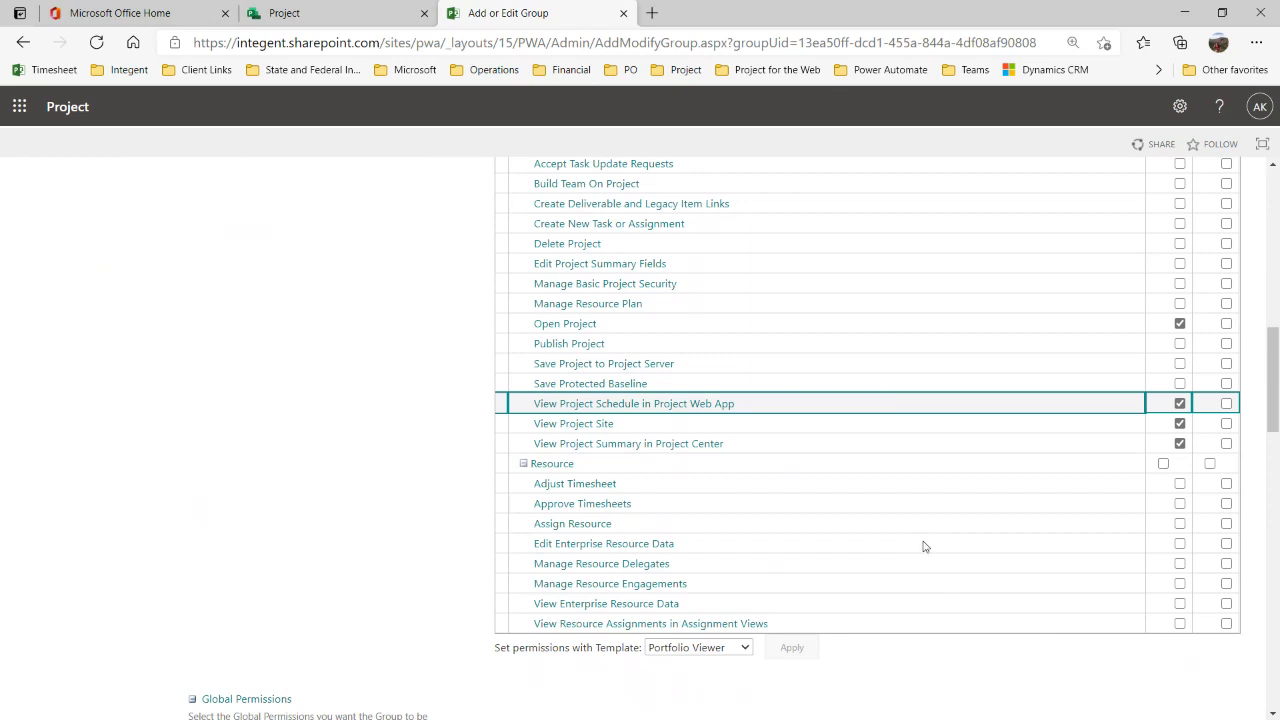
Compare the project permissions of the My Projects, My Organization and My Tasks categories, ending on My Projects.
{"action": "scroll", "coordinate": [924, 547], "scroll_direction": "up", "scroll_amount": 3}
{"action": "left_click", "coordinate": [829, 237]}
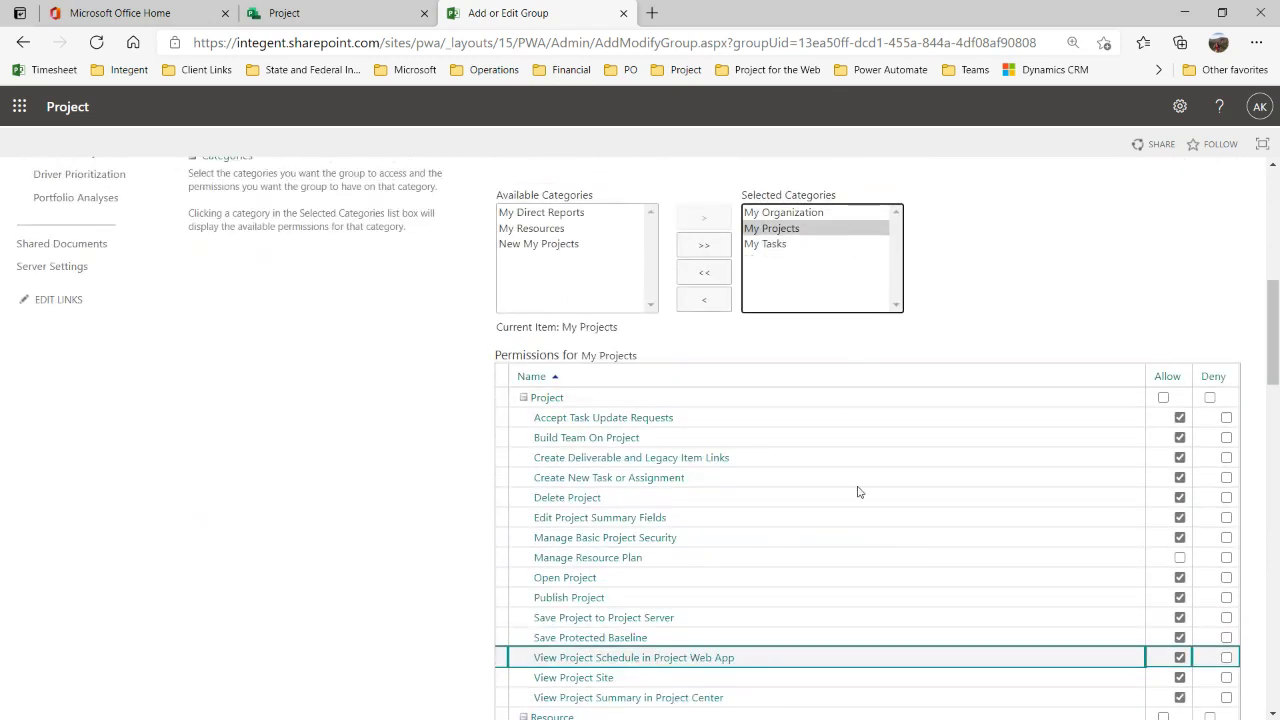
{"action": "scroll", "coordinate": [1023, 663], "scroll_direction": "down", "scroll_amount": 2}
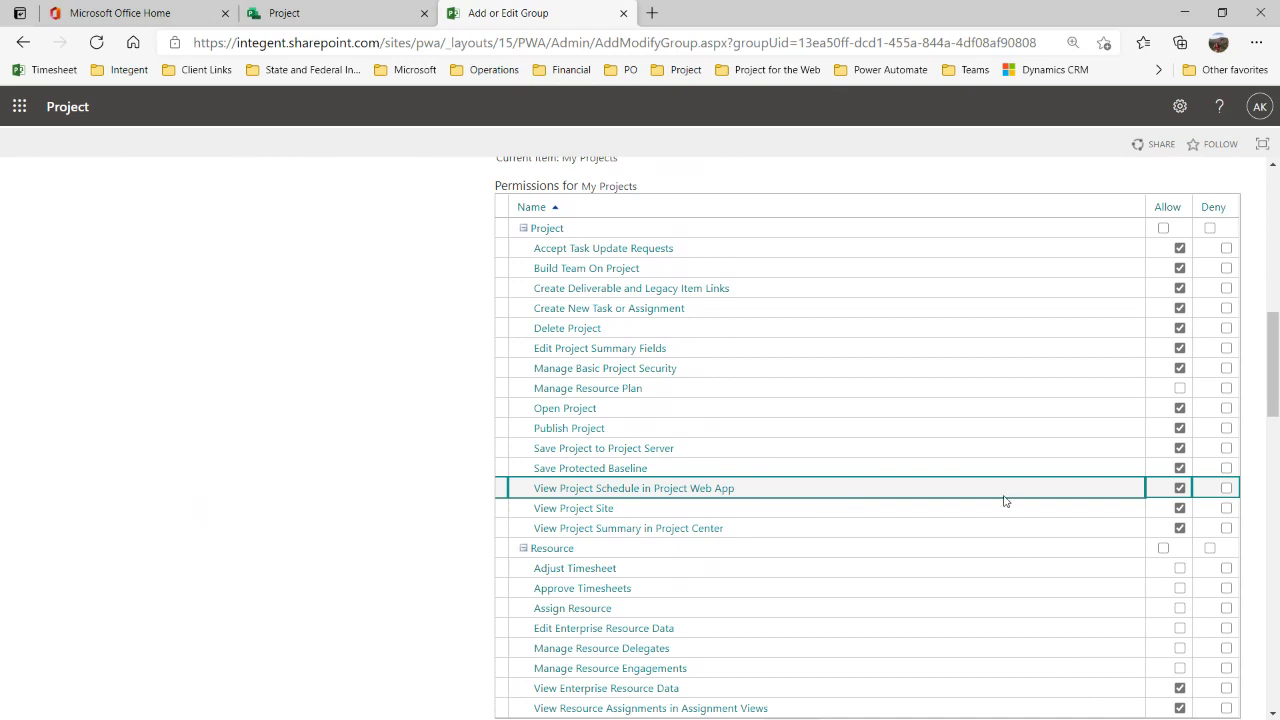
{"action": "scroll", "coordinate": [1003, 503], "scroll_direction": "up", "scroll_amount": 2}
{"action": "left_click", "coordinate": [865, 214]}
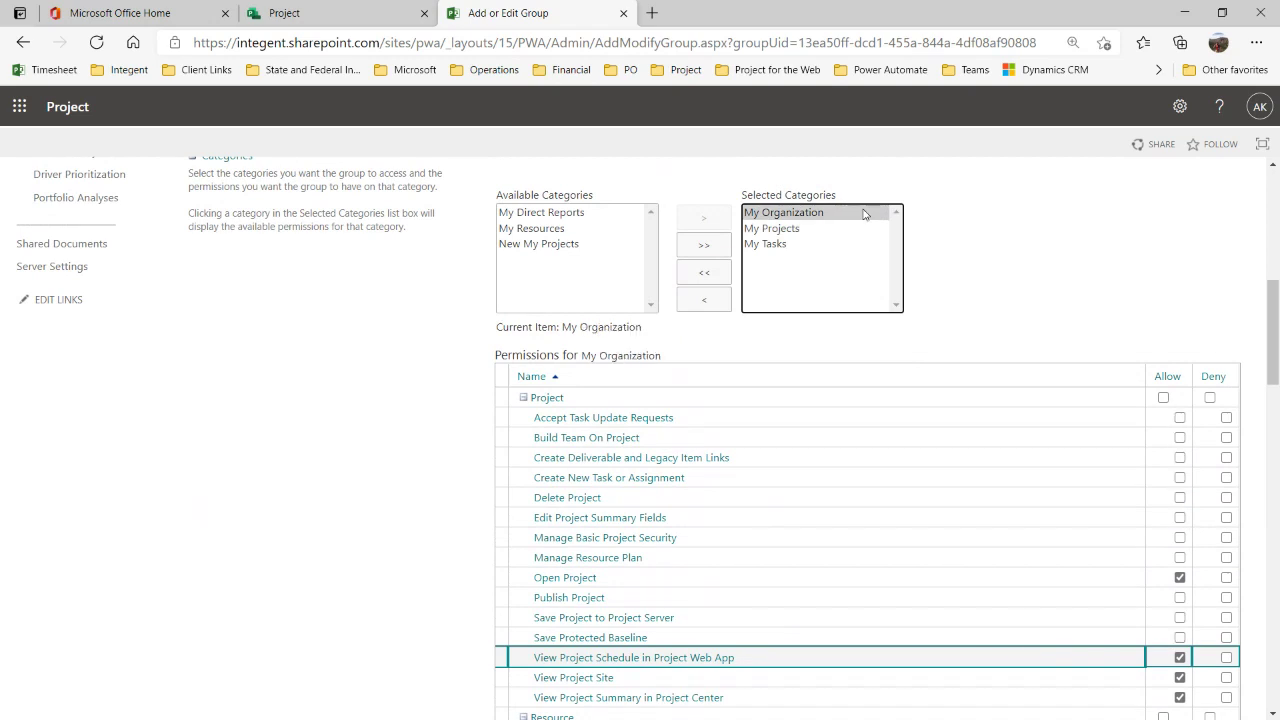
{"action": "left_click", "coordinate": [839, 244]}
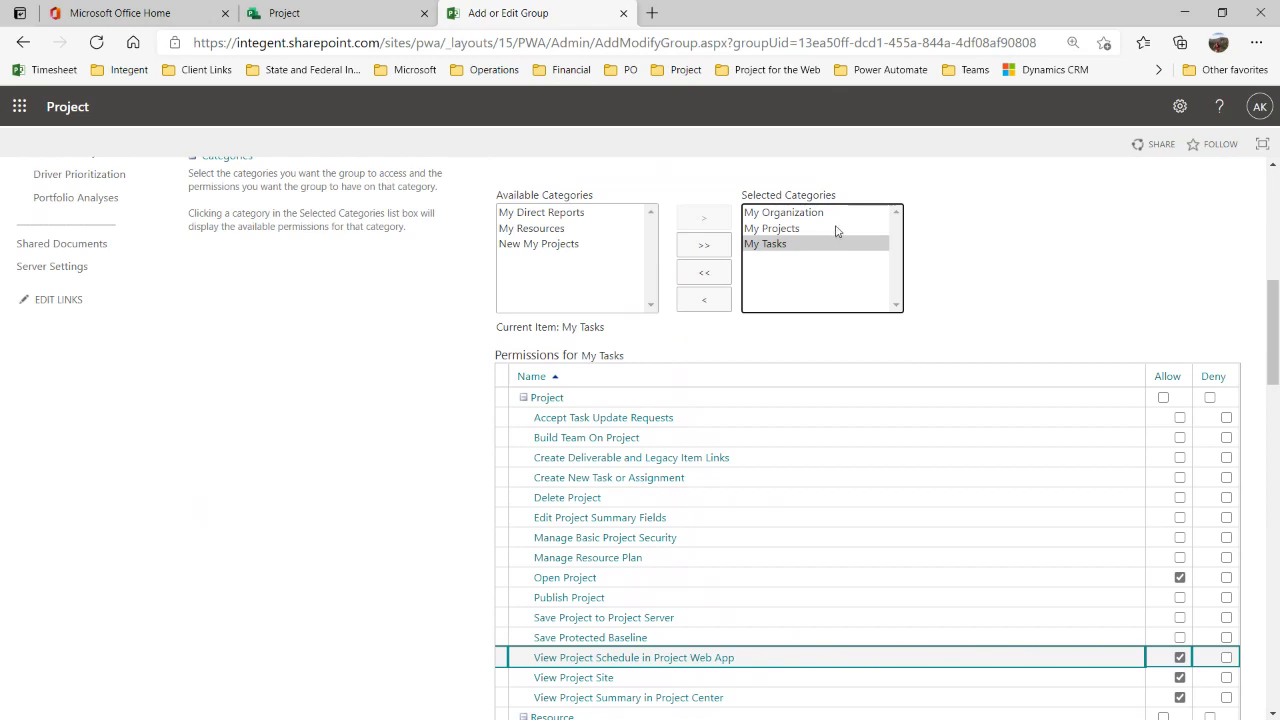
{"action": "left_click", "coordinate": [837, 229]}
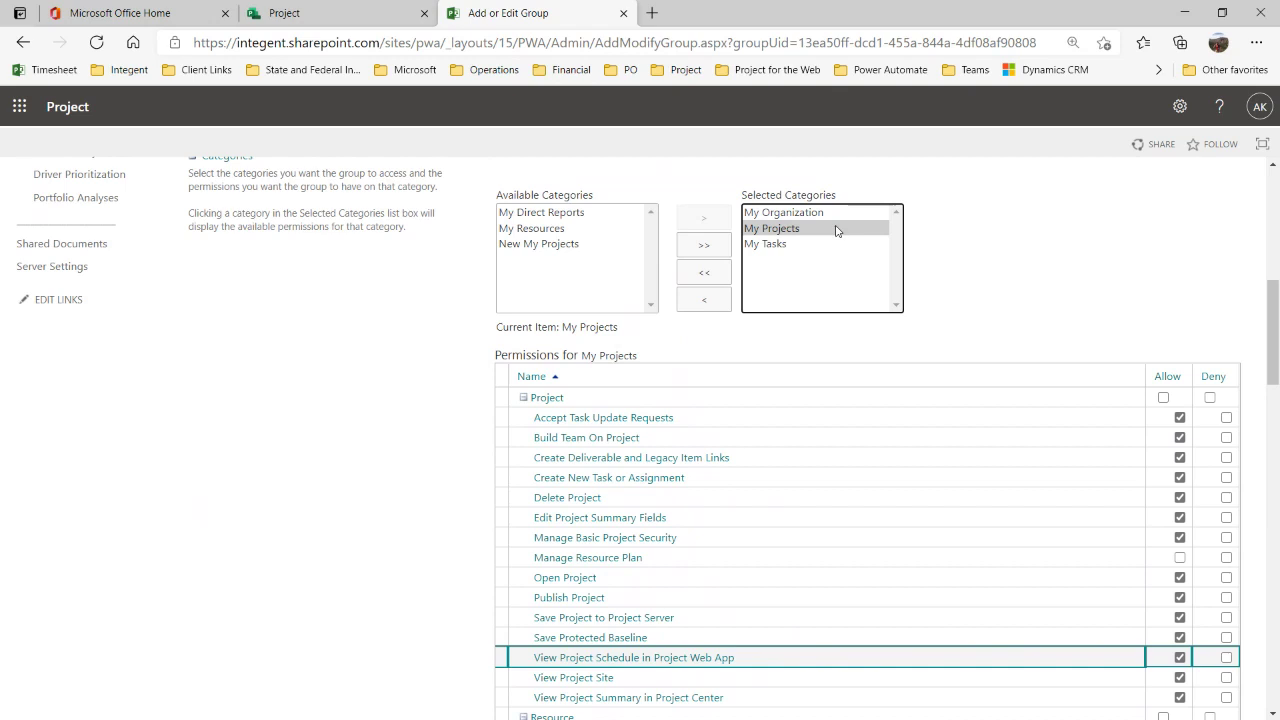
Set the Project Managers group to synchronize with the "Office 365 Project Online - Project Managers" Active Directory group and save the group.
{"action": "scroll", "coordinate": [1006, 275], "scroll_direction": "up", "scroll_amount": 4}
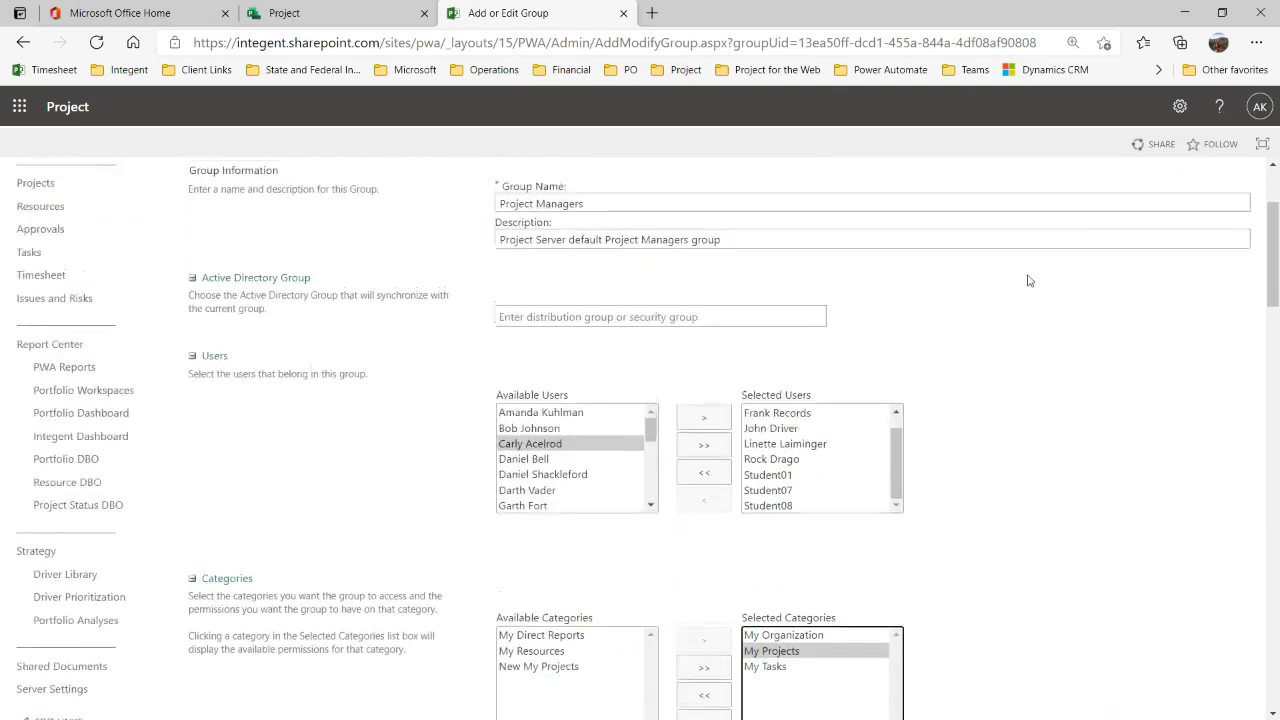
{"action": "left_click", "coordinate": [798, 318]}
{"action": "type", "text": "of"}
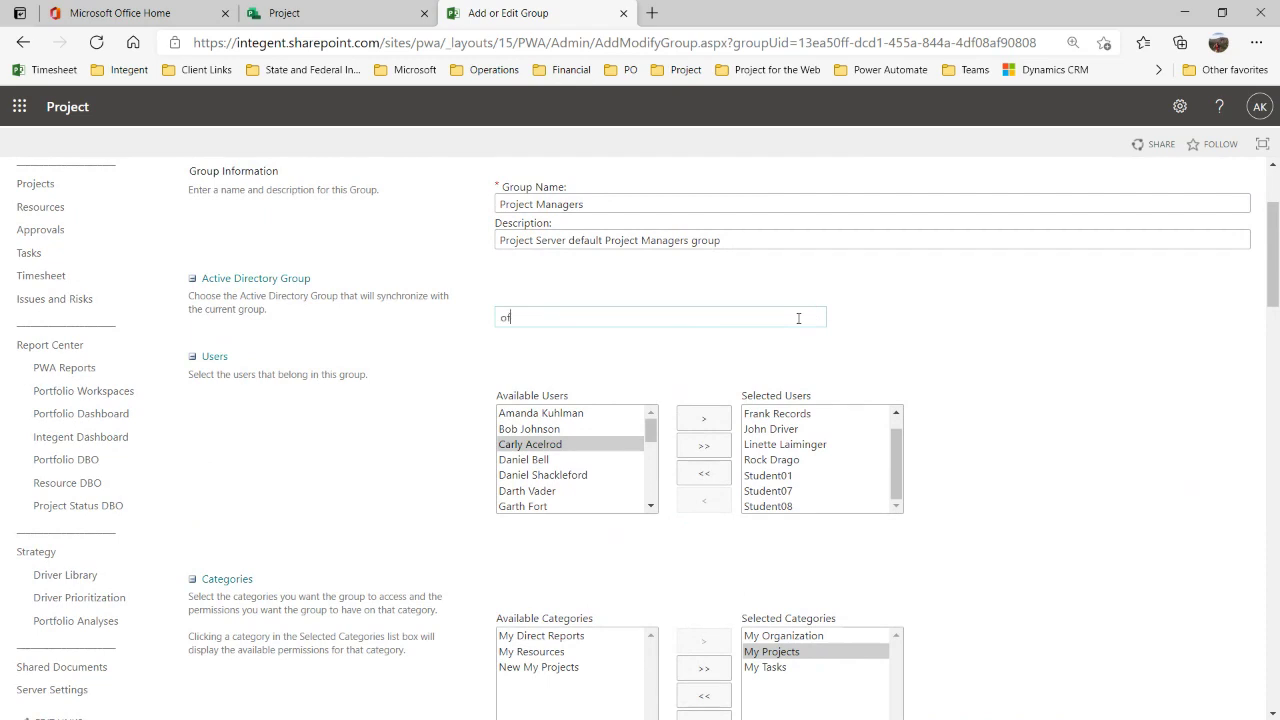
{"action": "type", "text": "fice"}
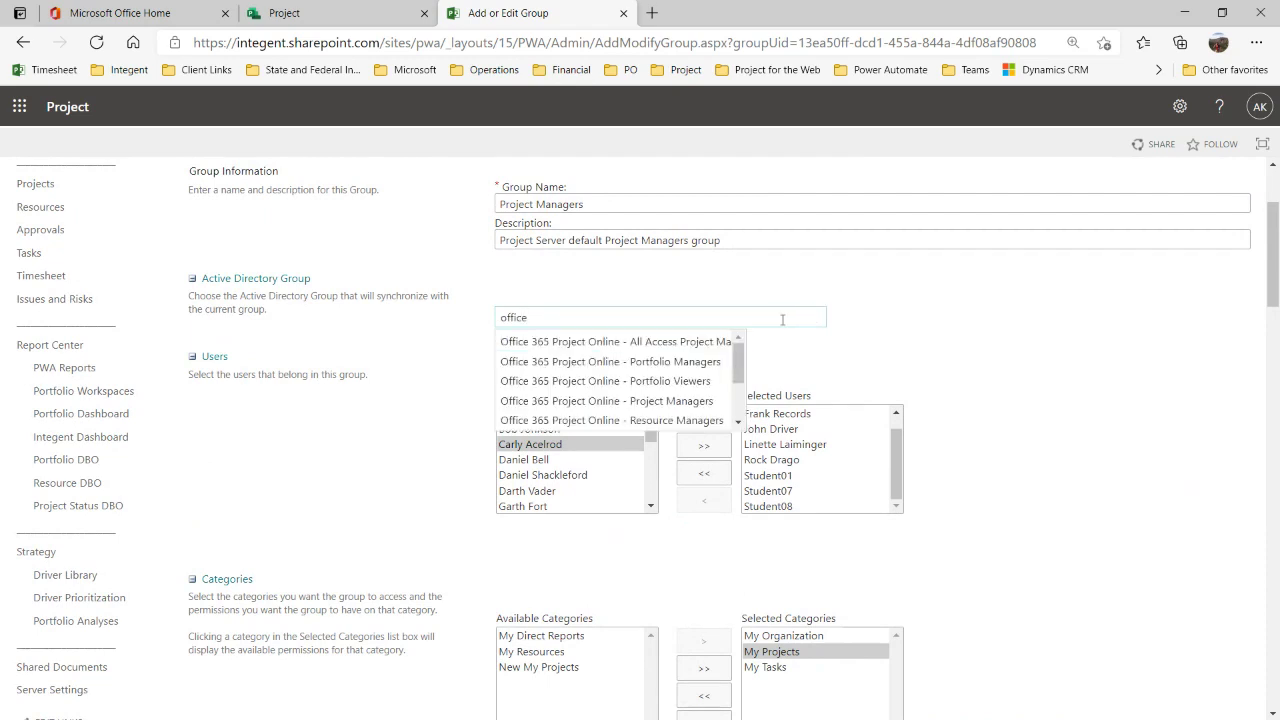
{"action": "left_click", "coordinate": [702, 400]}
{"action": "scroll", "coordinate": [1053, 341], "scroll_direction": "up", "scroll_amount": 1}
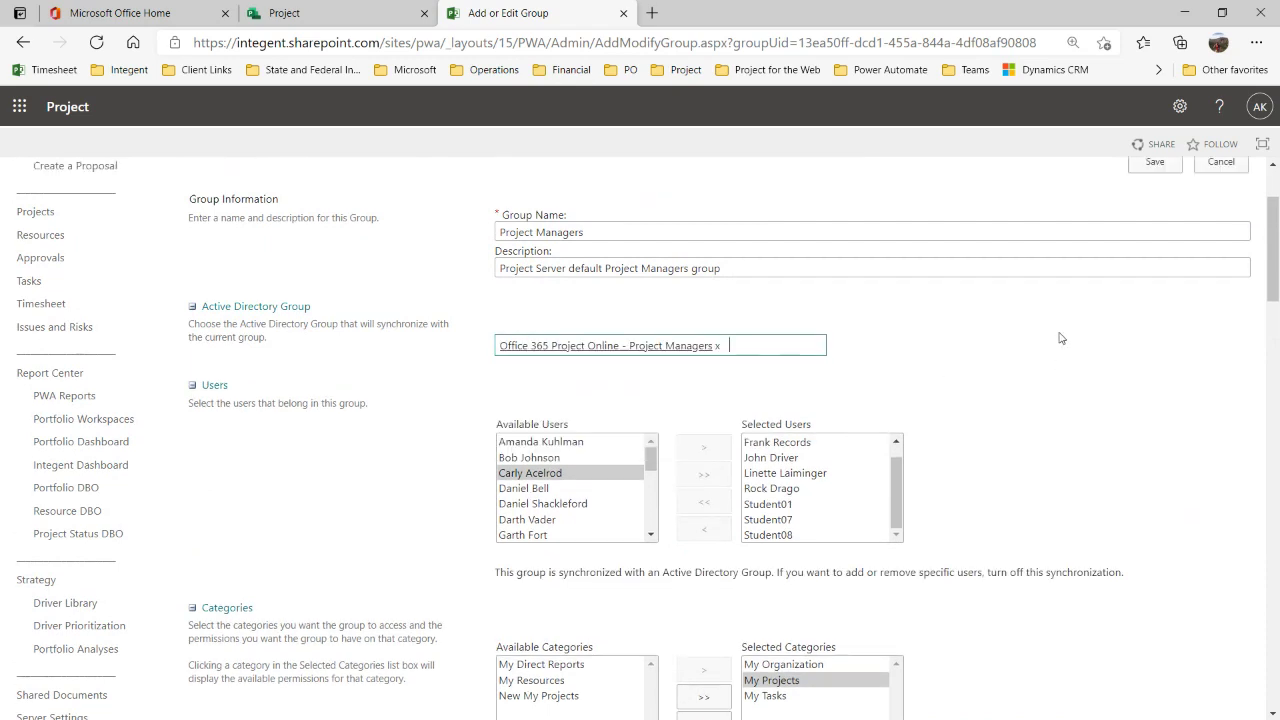
{"action": "left_click", "coordinate": [1150, 221]}
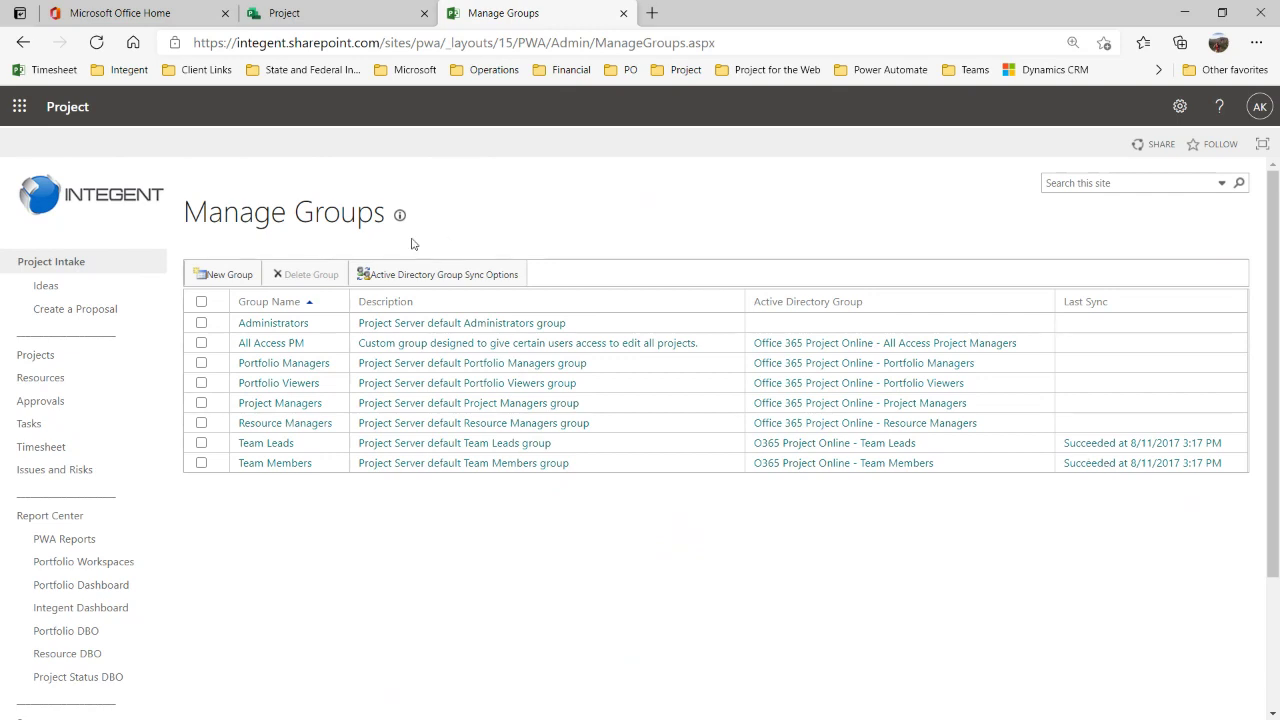
Open the Portfolio Viewers group and display the permissions for its My Organization category.
{"action": "left_click", "coordinate": [271, 389]}
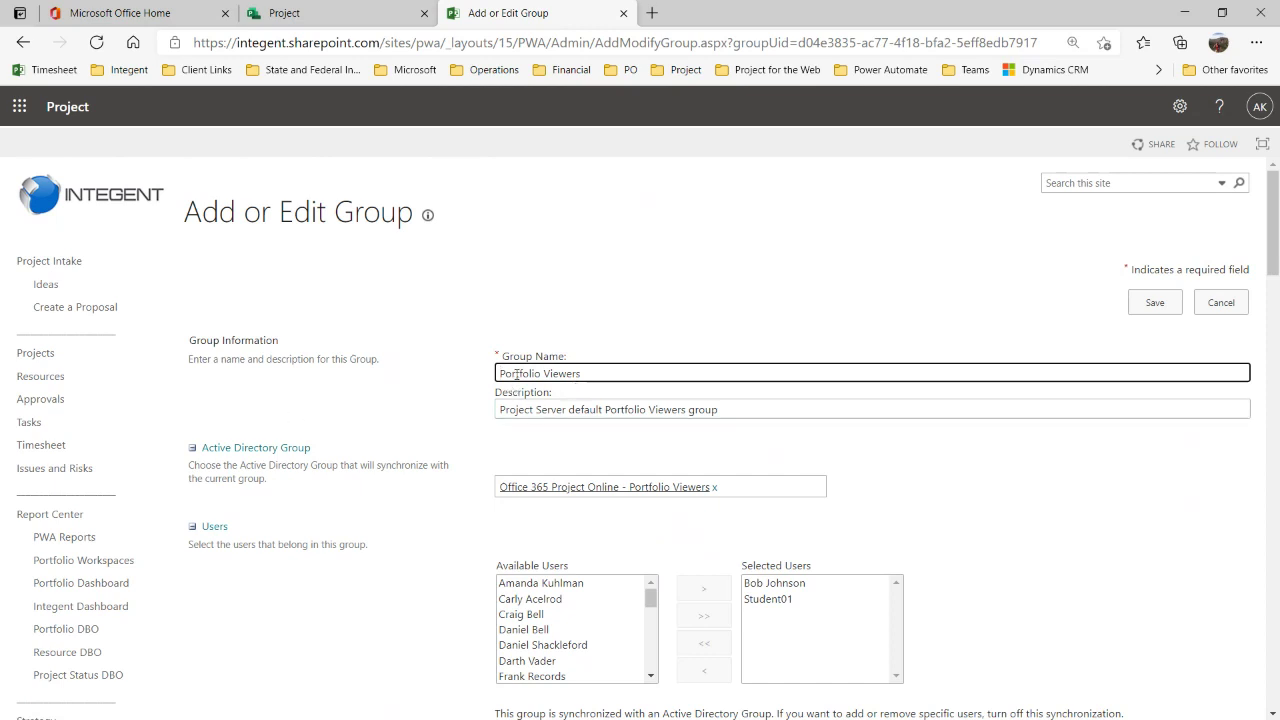
{"action": "scroll", "coordinate": [445, 418], "scroll_direction": "down", "scroll_amount": 2}
{"action": "scroll", "coordinate": [440, 424], "scroll_direction": "down", "scroll_amount": 2}
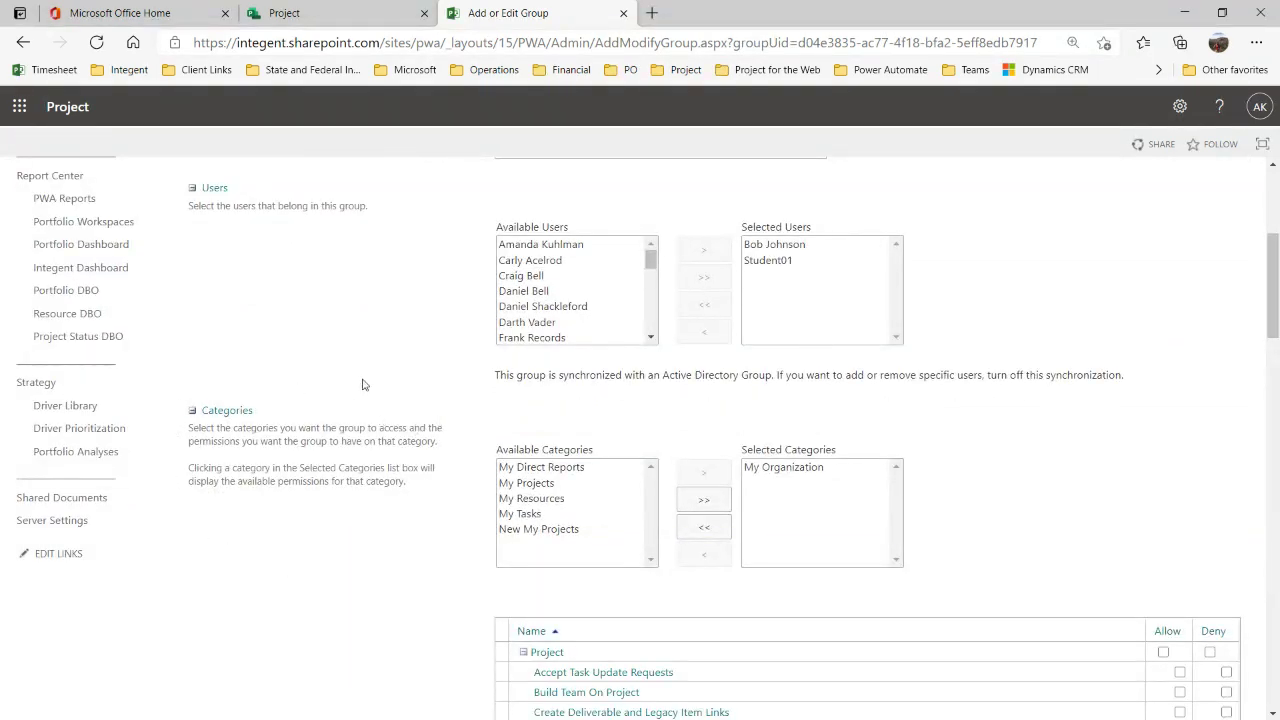
{"action": "left_click", "coordinate": [830, 470]}
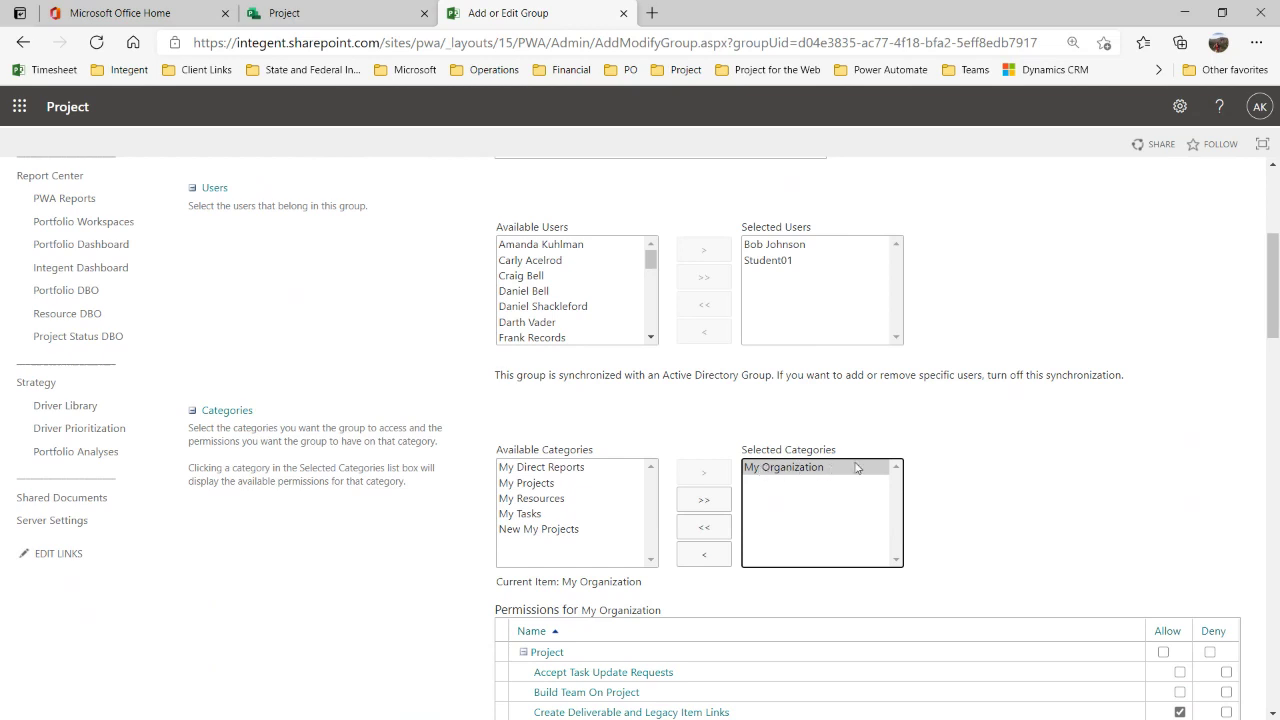
{"action": "scroll", "coordinate": [366, 440], "scroll_direction": "down", "scroll_amount": 3}
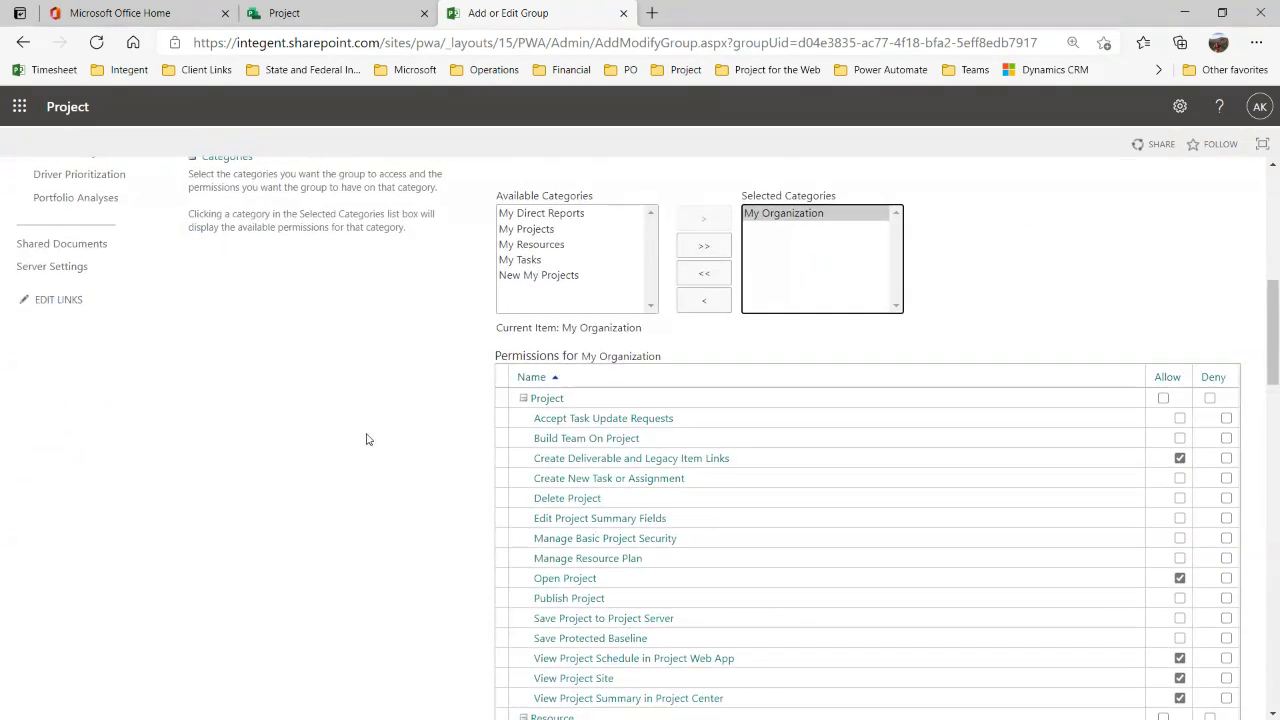
Review the Portfolio Viewers' My Organization project and resource permissions, highlighting Create Deliverable and Legacy Item Links and Open Project.
{"action": "left_click", "coordinate": [1052, 460]}
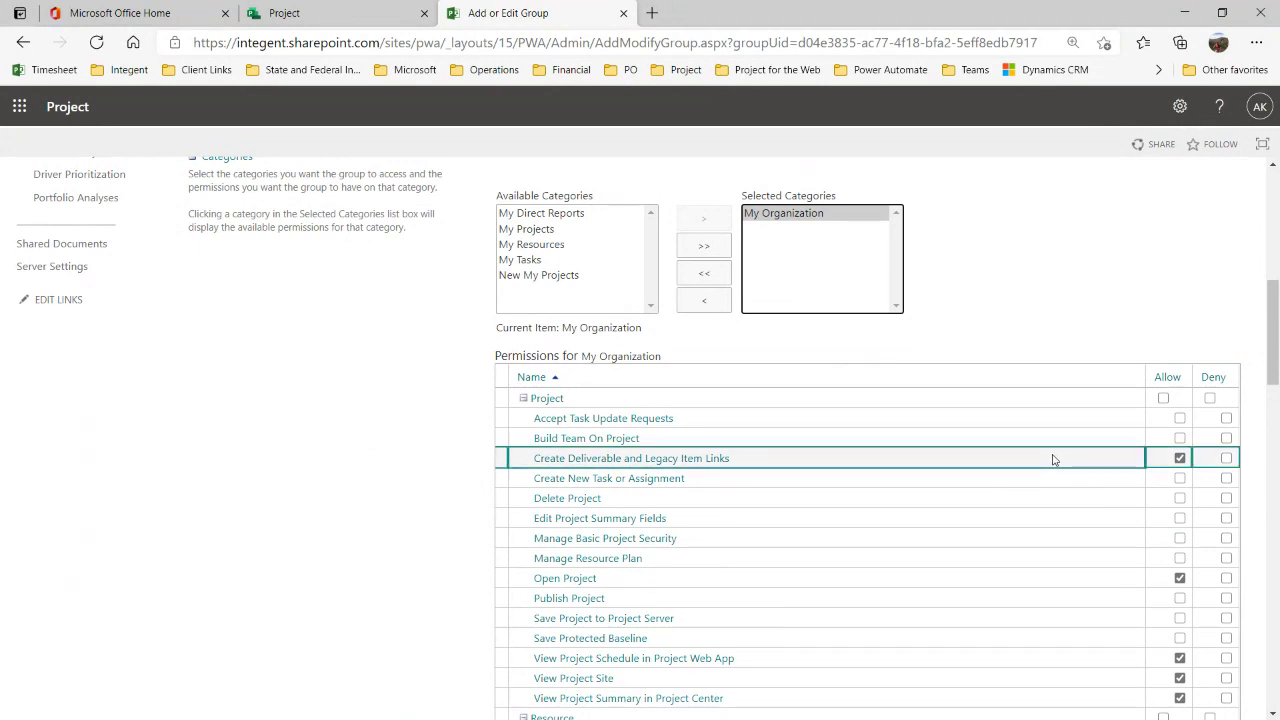
{"action": "left_click", "coordinate": [1072, 580]}
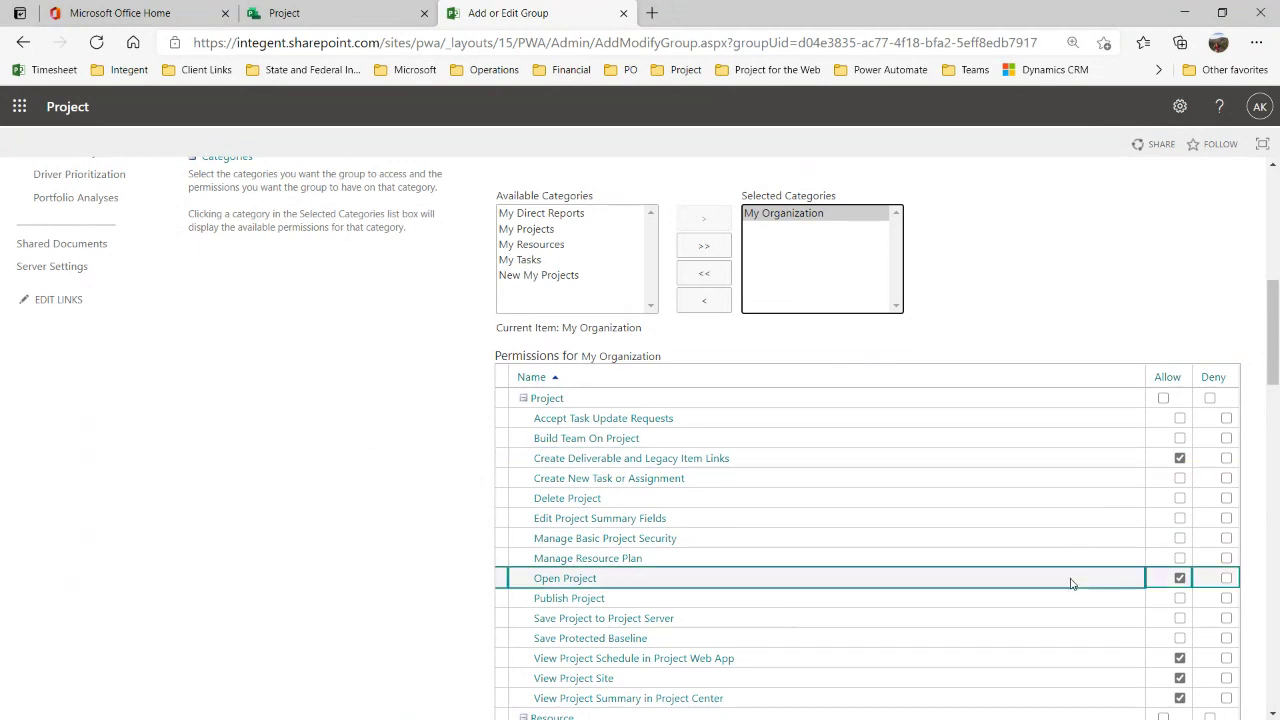
{"action": "scroll", "coordinate": [1007, 608], "scroll_direction": "down", "scroll_amount": 1}
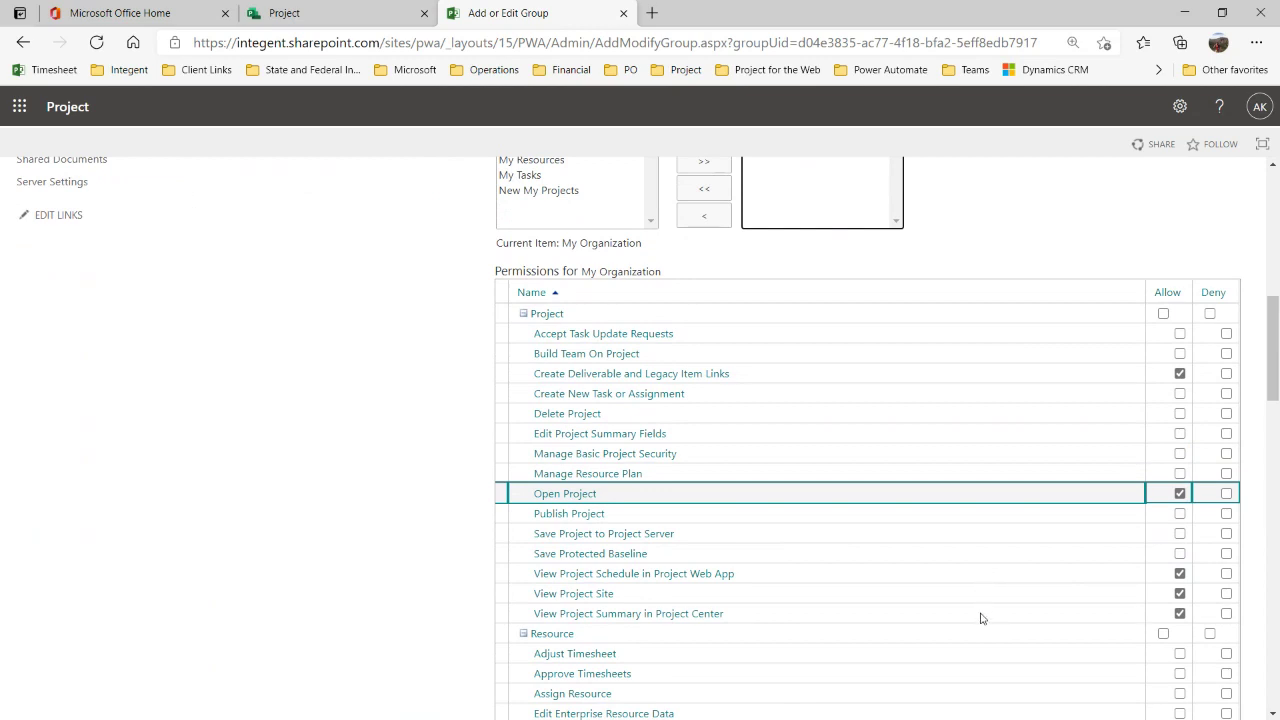
{"action": "scroll", "coordinate": [973, 586], "scroll_direction": "down", "scroll_amount": 2}
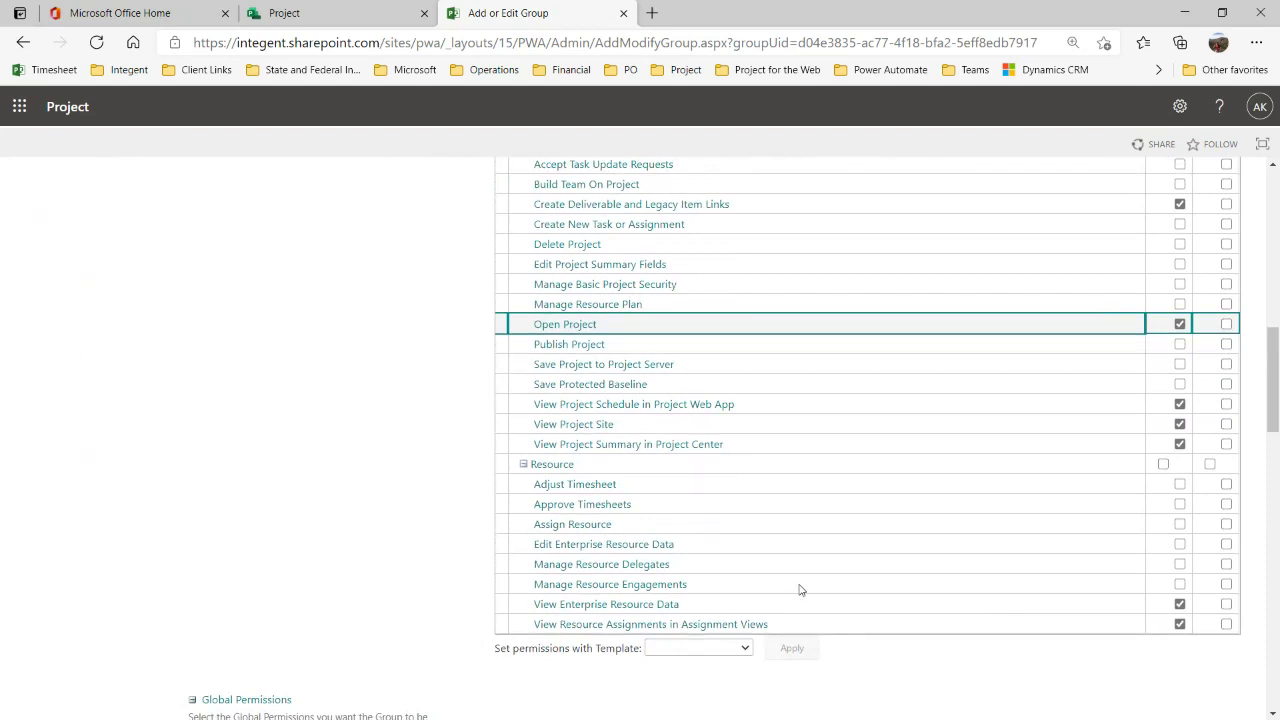
{"action": "scroll", "coordinate": [820, 568], "scroll_direction": "up", "scroll_amount": 3}
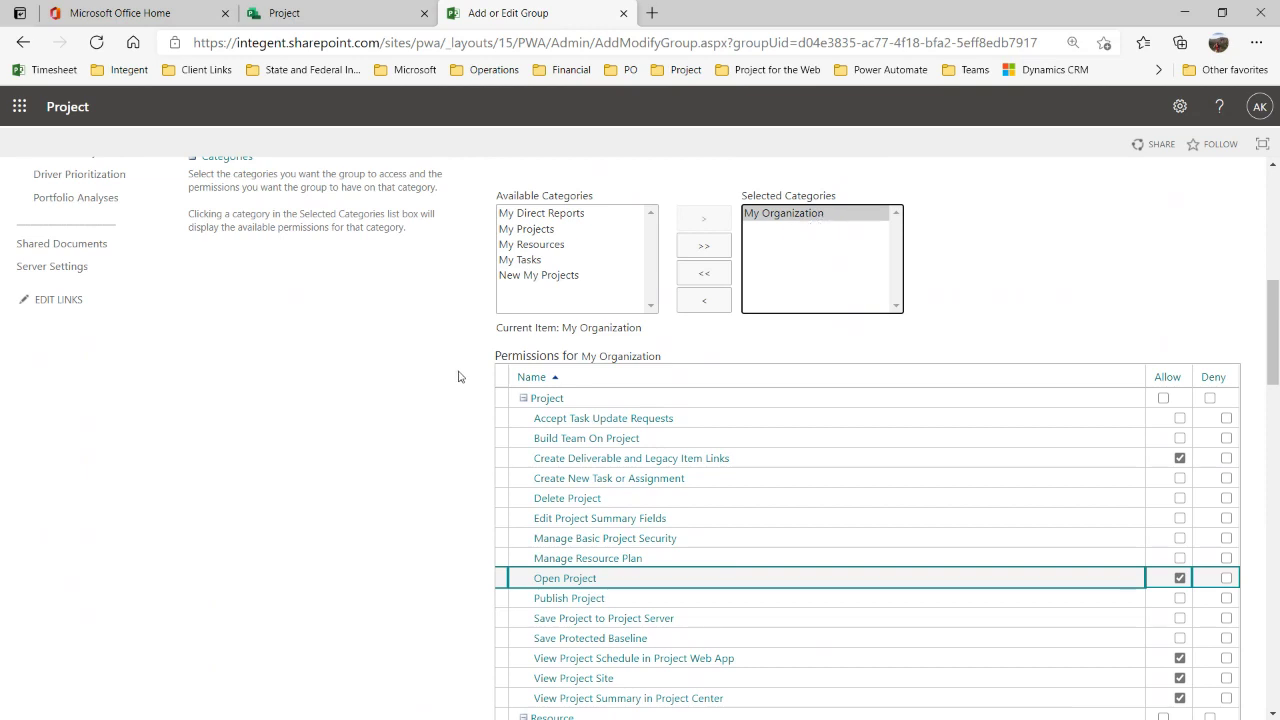
Review the Portfolio Viewers' global permissions, highlighting reporting service access, Log On, Project Professional logon, Manage Lists in Project Web App and Manage Personal Notifications.
{"action": "scroll", "coordinate": [458, 378], "scroll_direction": "down", "scroll_amount": 6}
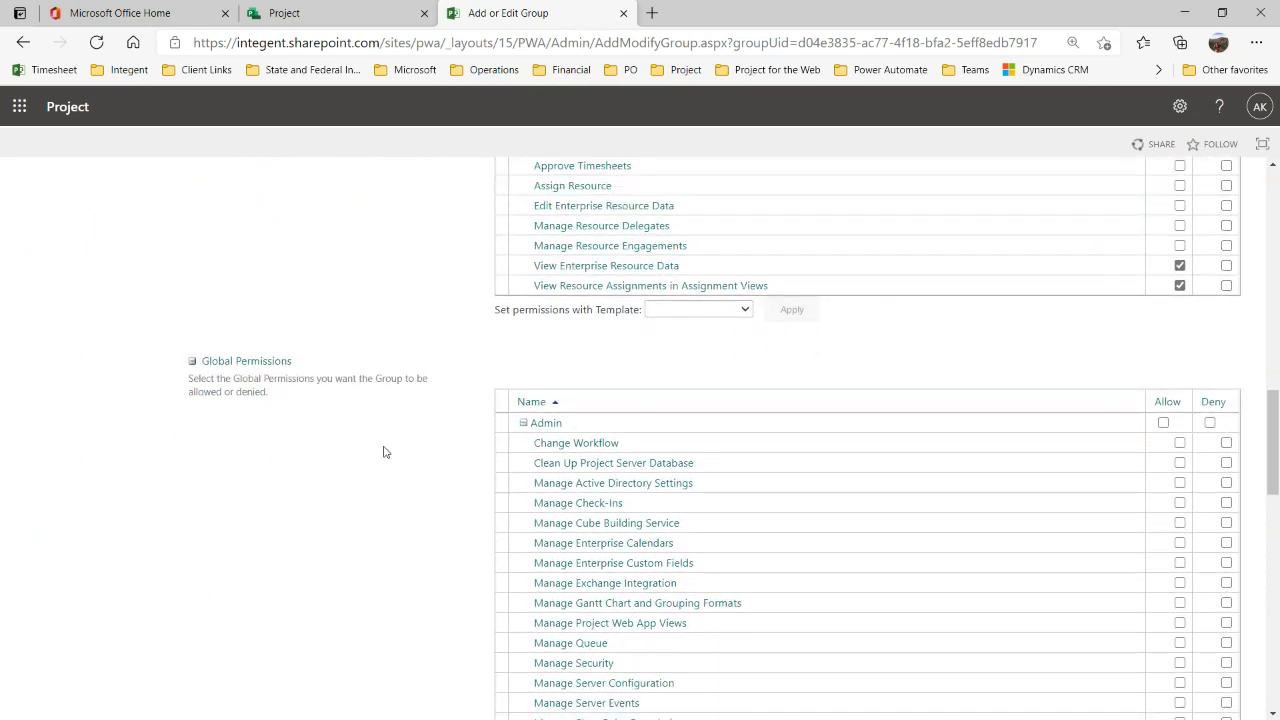
{"action": "scroll", "coordinate": [450, 460], "scroll_direction": "down", "scroll_amount": 1}
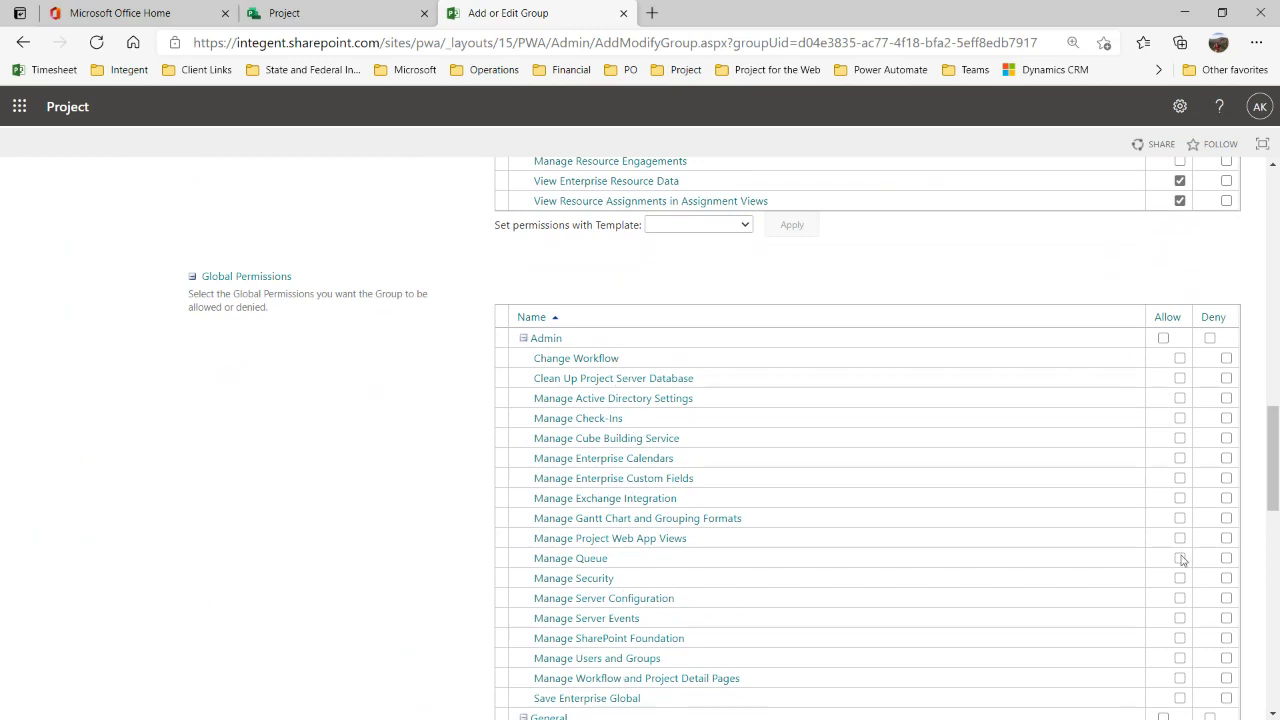
{"action": "scroll", "coordinate": [1178, 685], "scroll_direction": "down", "scroll_amount": 4}
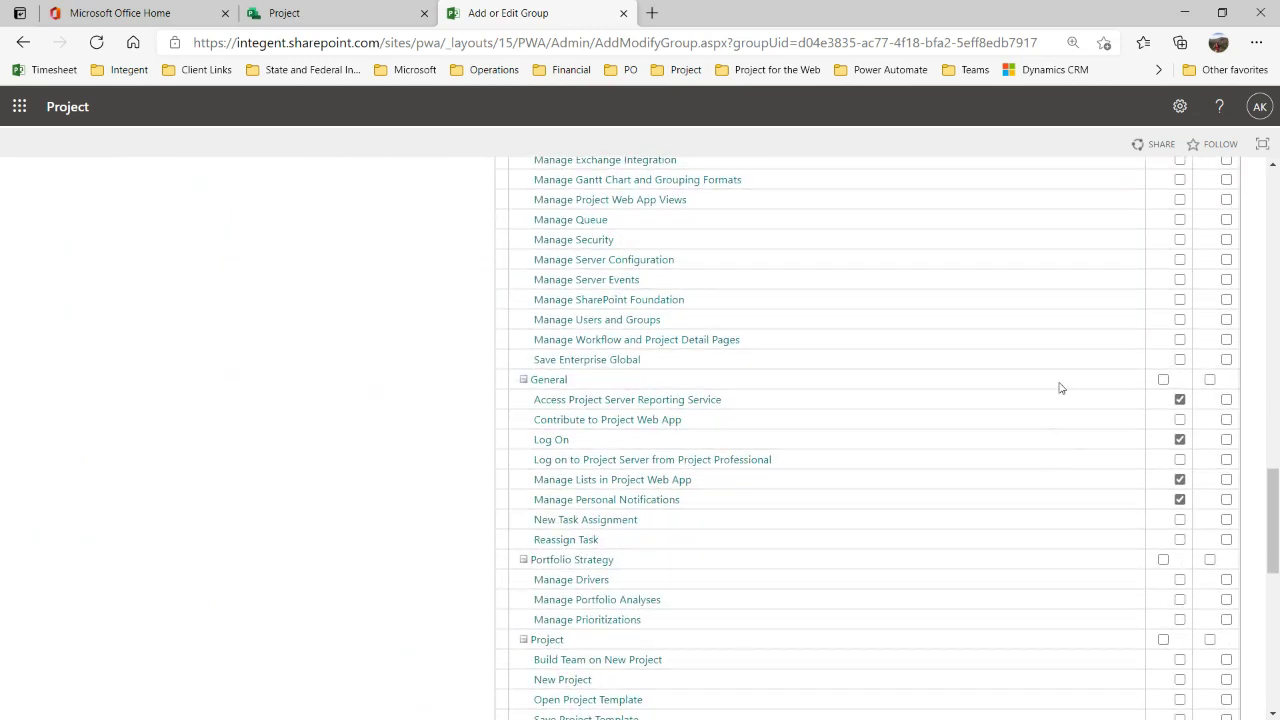
{"action": "left_click", "coordinate": [1060, 408]}
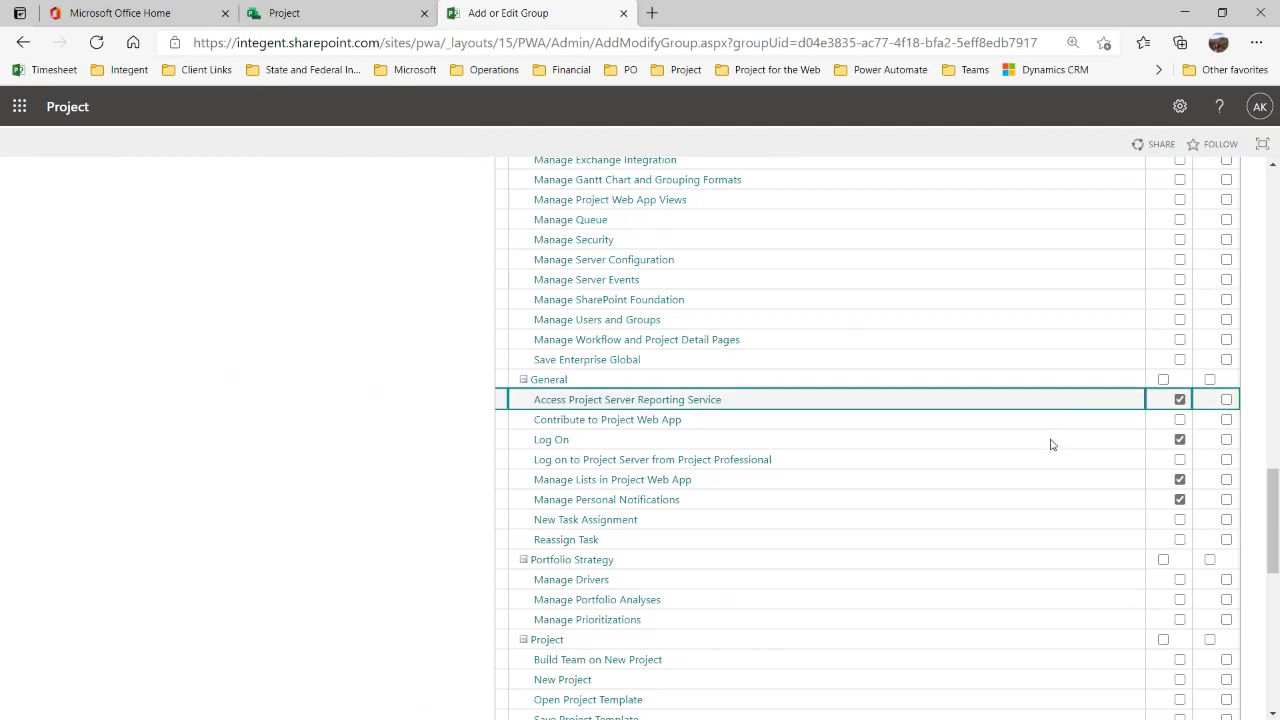
{"action": "left_click", "coordinate": [1051, 444]}
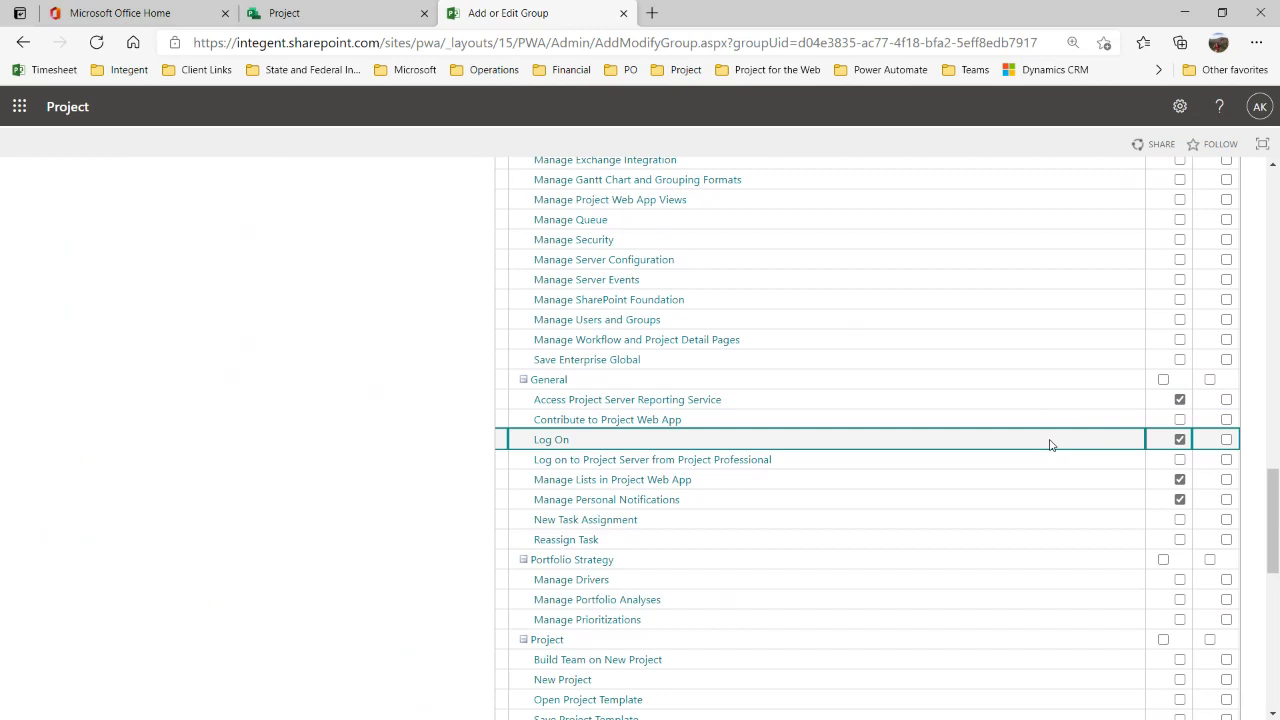
{"action": "left_click", "coordinate": [1040, 465]}
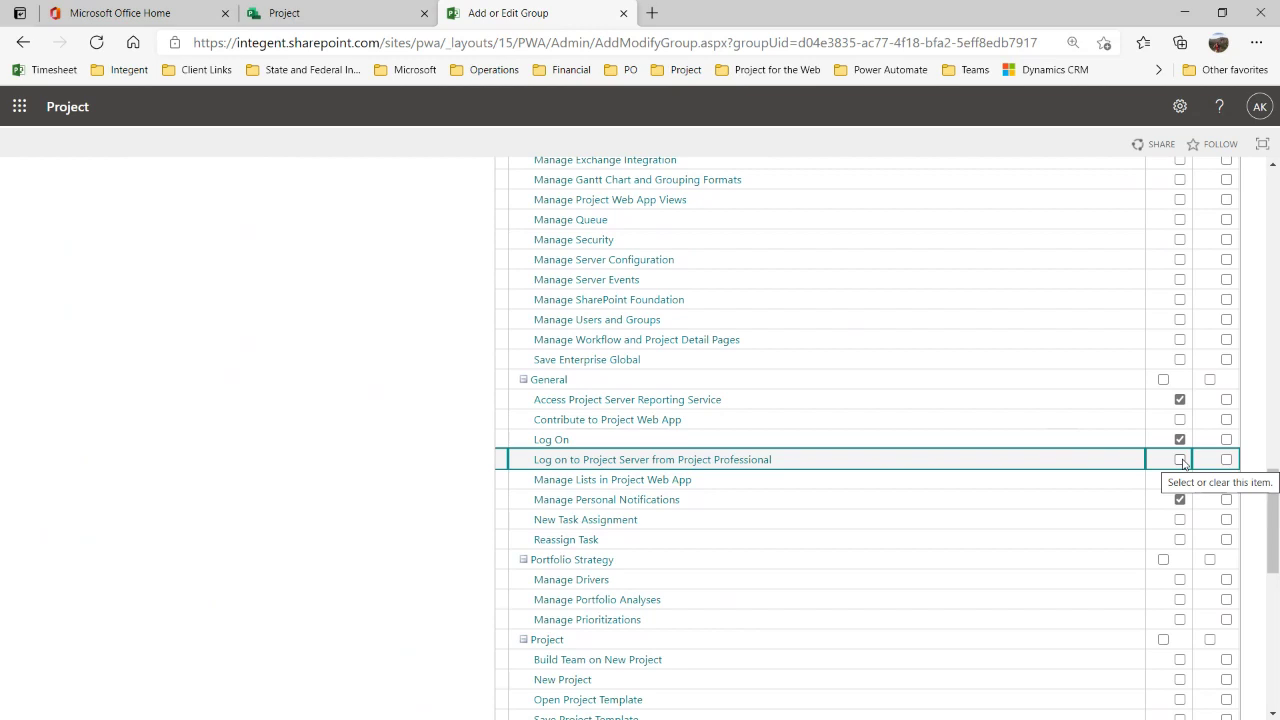
{"action": "left_click", "coordinate": [857, 478]}
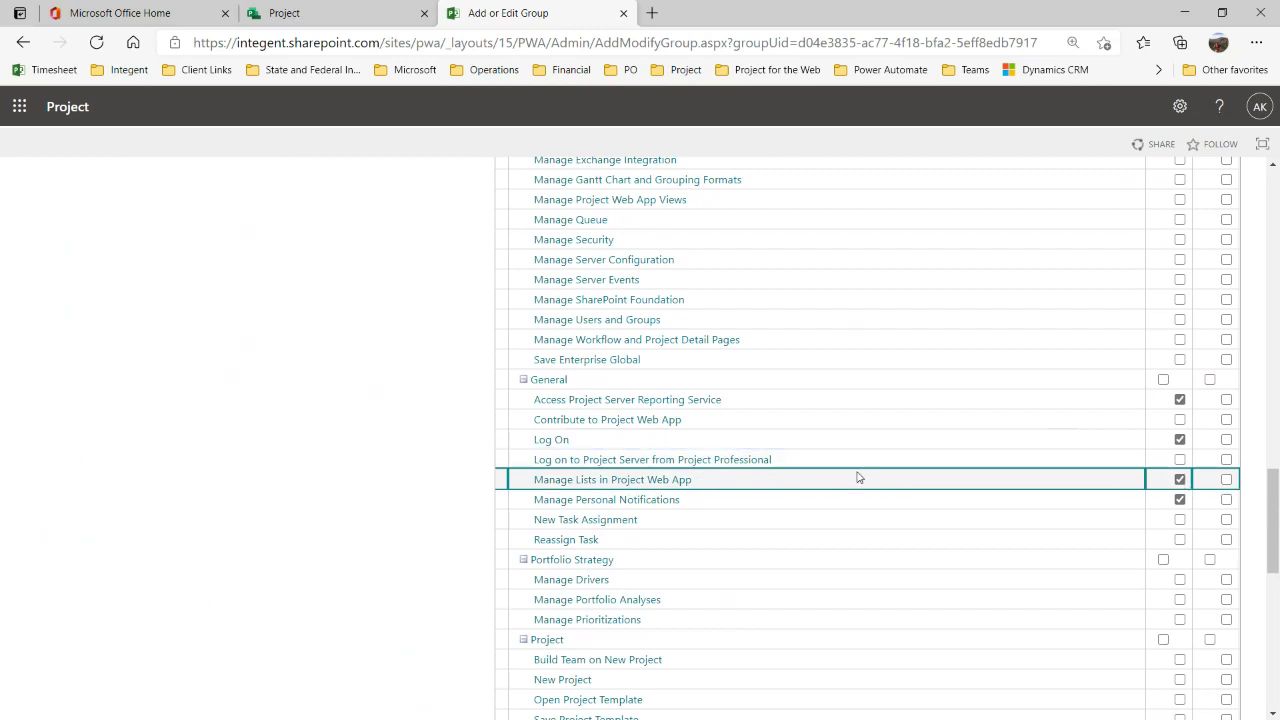
{"action": "left_click", "coordinate": [859, 494]}
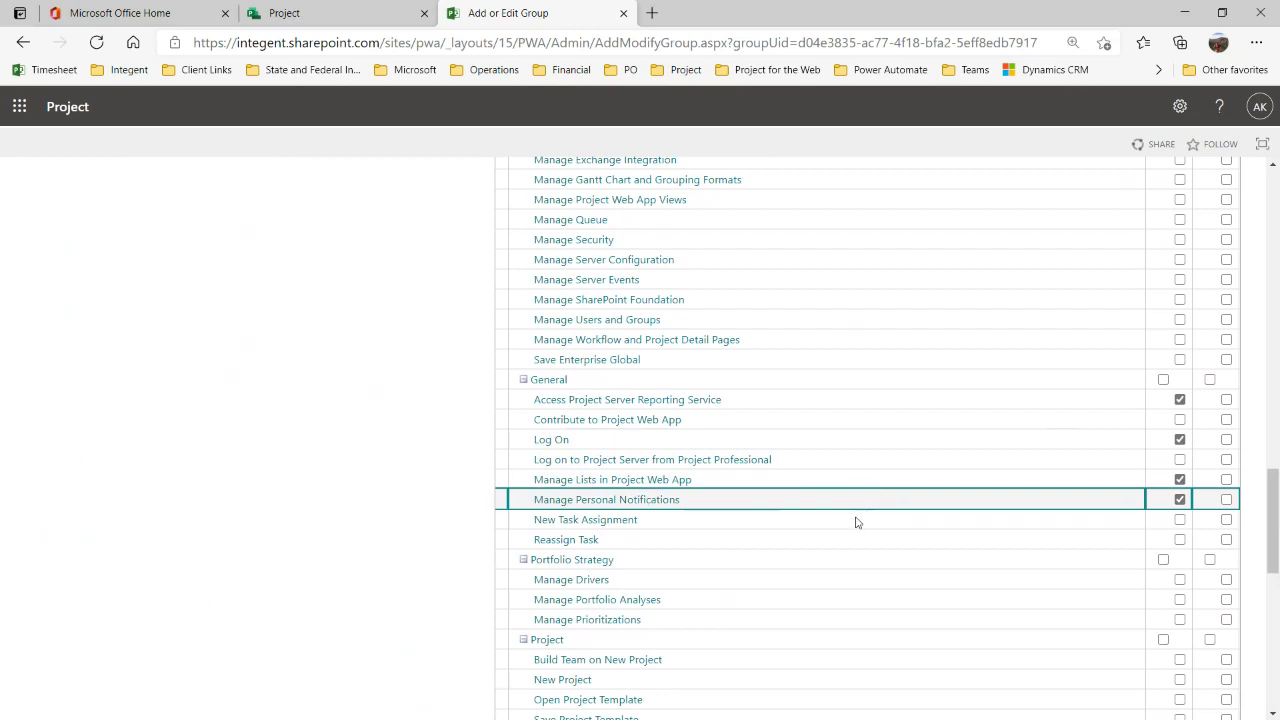
Review the Portfolio Viewers' remaining global permissions, highlighting New Task Assignment, Reassign Task and New Project, and leave the group without saving.
{"action": "left_click", "coordinate": [855, 520]}
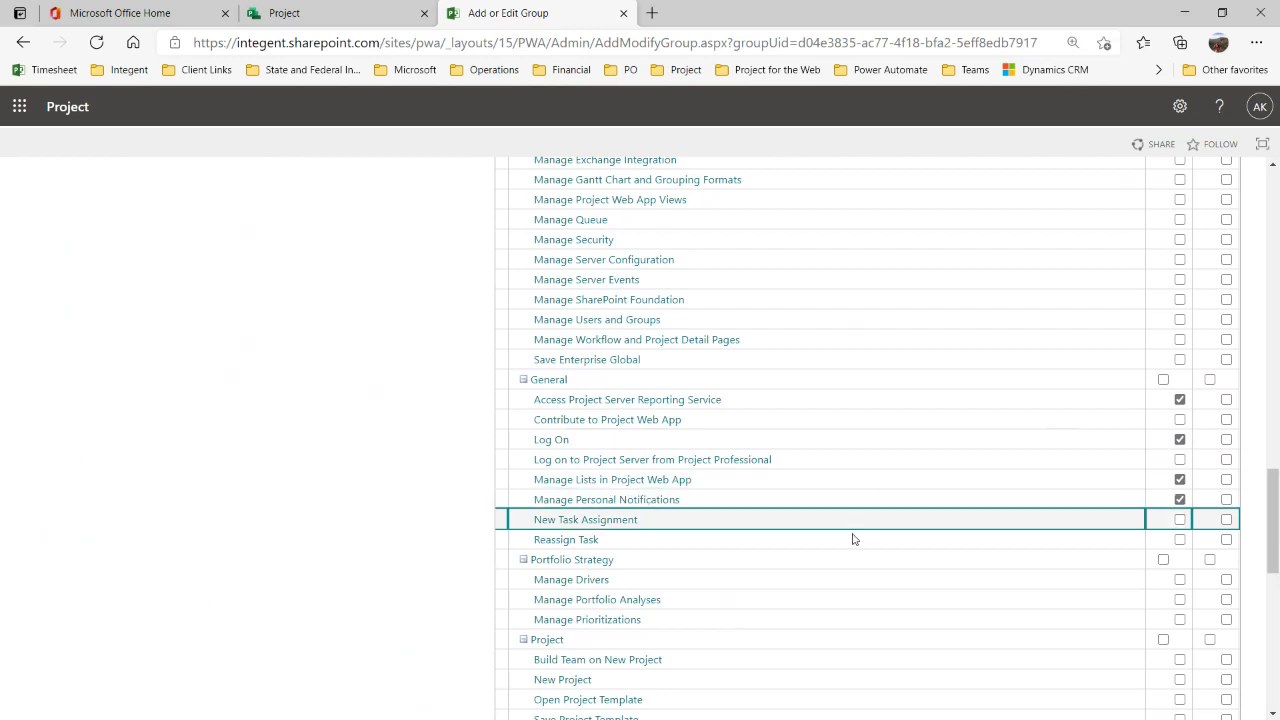
{"action": "left_click", "coordinate": [852, 539]}
{"action": "scroll", "coordinate": [853, 539], "scroll_direction": "down", "scroll_amount": 3}
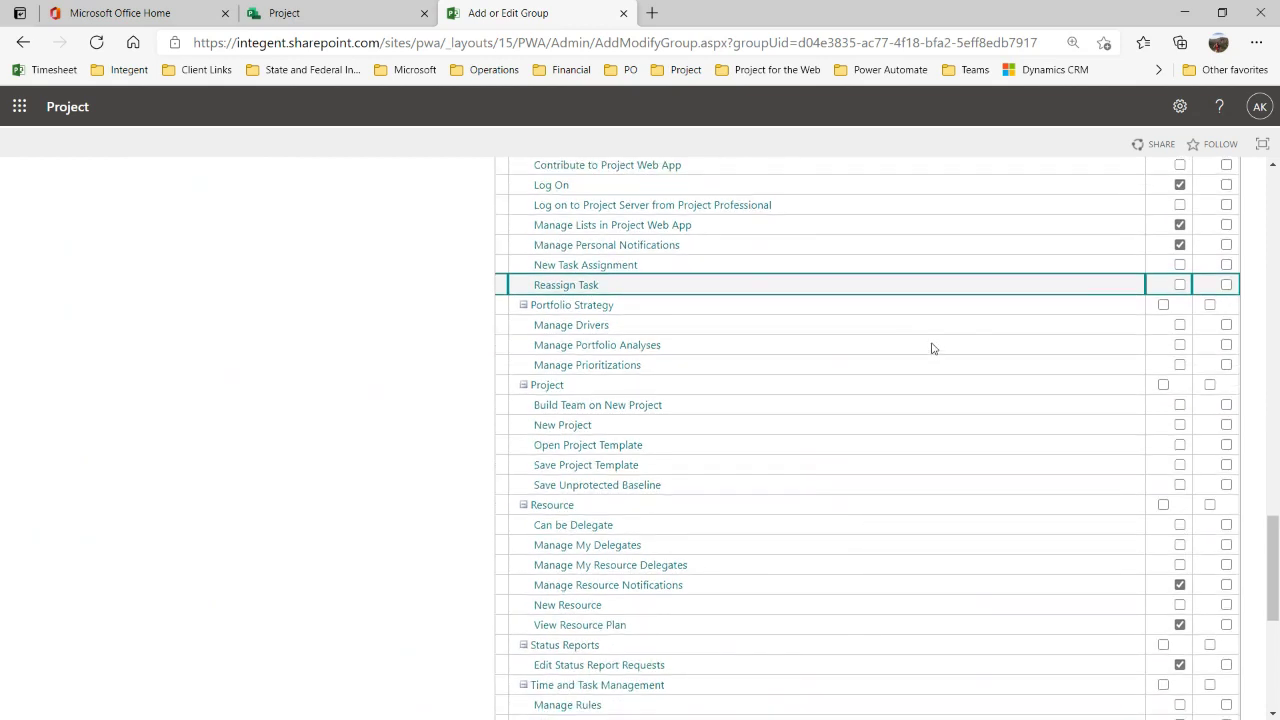
{"action": "left_click", "coordinate": [949, 433]}
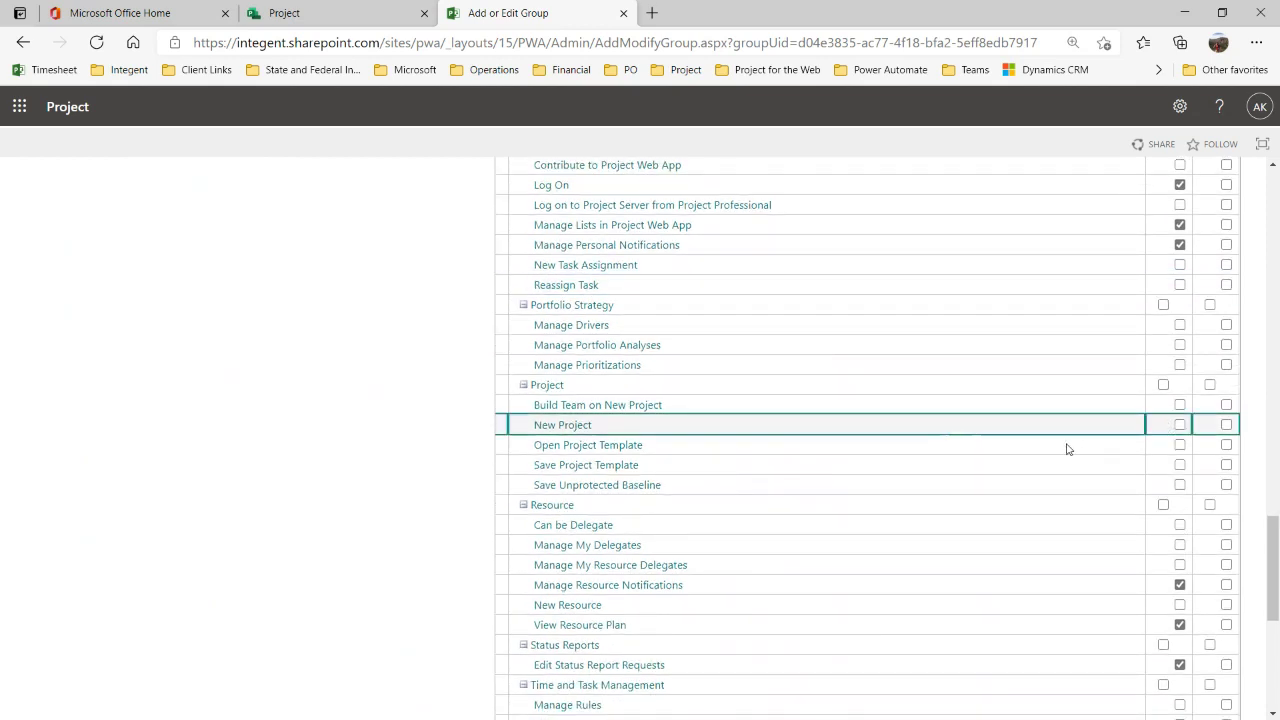
{"action": "scroll", "coordinate": [1040, 486], "scroll_direction": "down", "scroll_amount": 1}
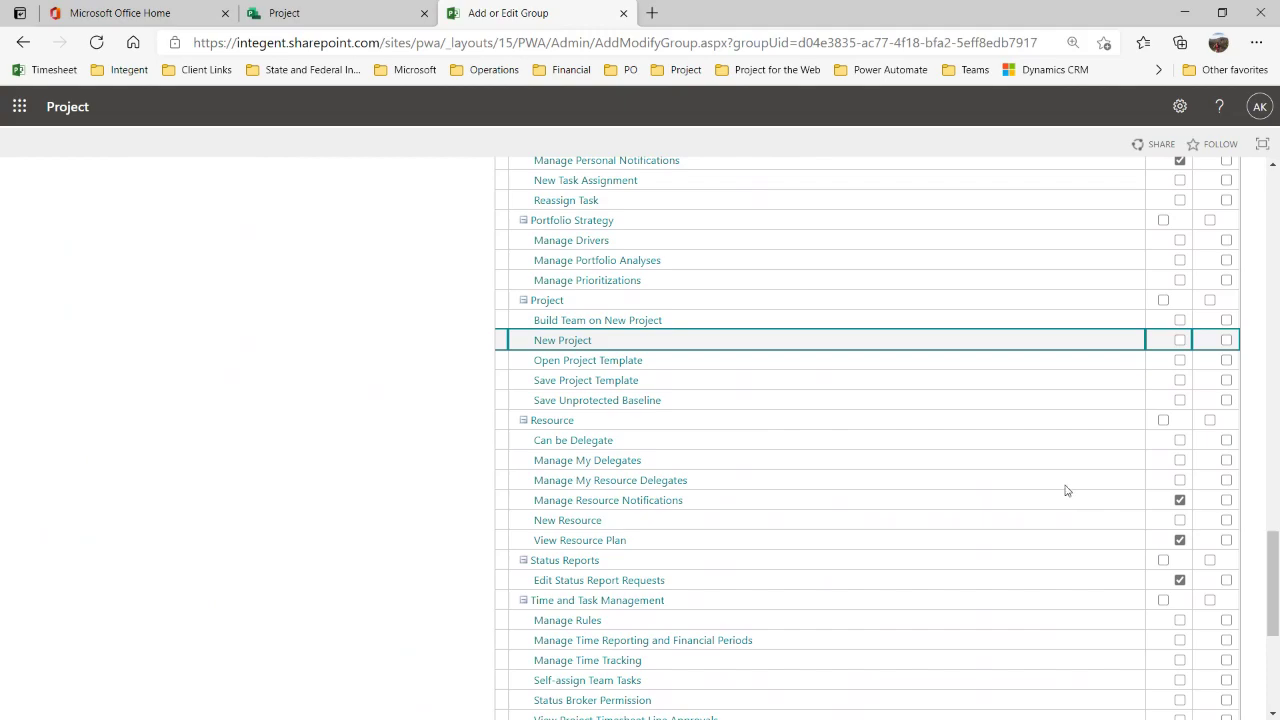
{"action": "scroll", "coordinate": [1065, 492], "scroll_direction": "down", "scroll_amount": 1}
{"action": "scroll", "coordinate": [1066, 492], "scroll_direction": "up", "scroll_amount": 5}
{"action": "scroll", "coordinate": [1066, 491], "scroll_direction": "up", "scroll_amount": 20}
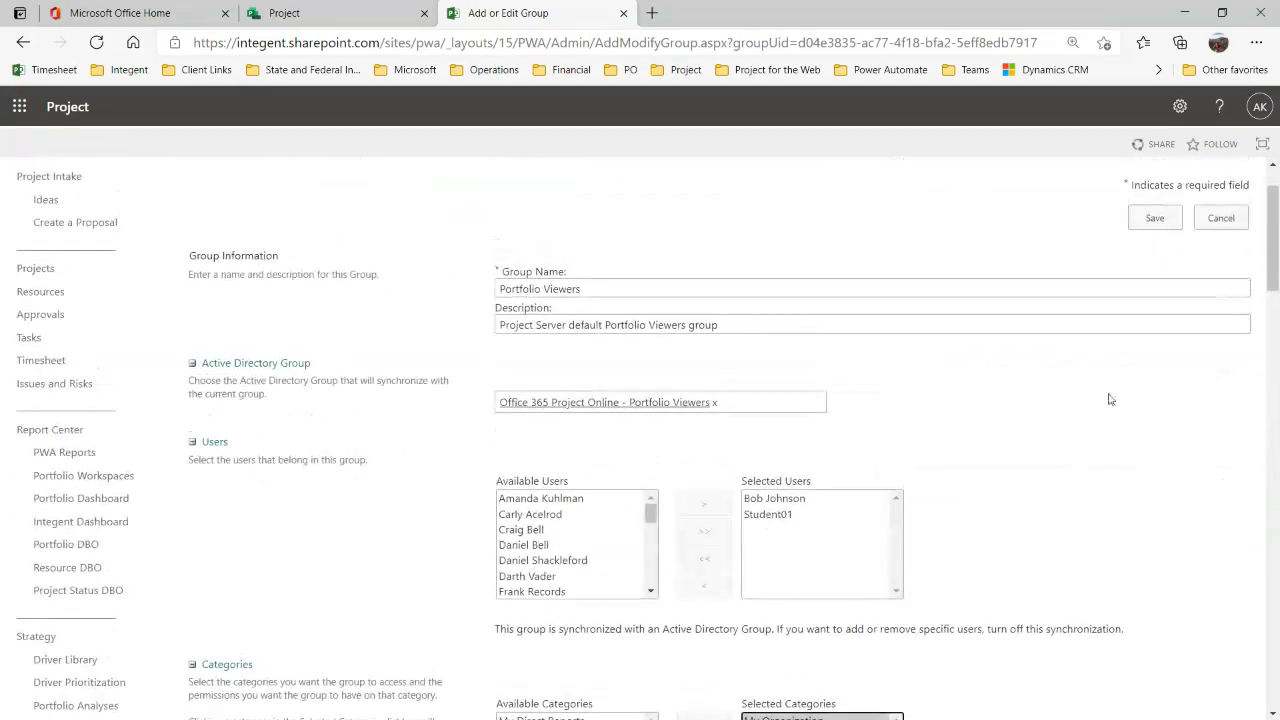
{"action": "left_click", "coordinate": [1221, 225]}
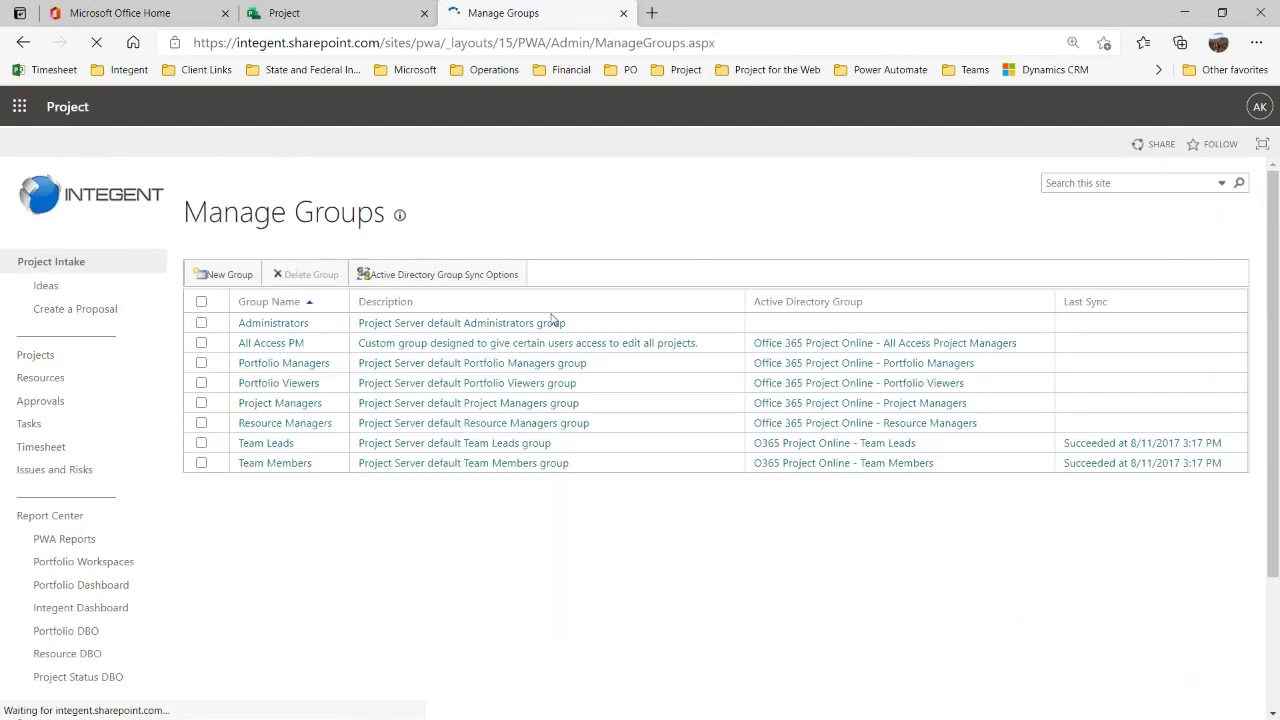
Open the Team Members group, review its synchronization and users, and display the permissions for its My Tasks category.
{"action": "left_click", "coordinate": [279, 464]}
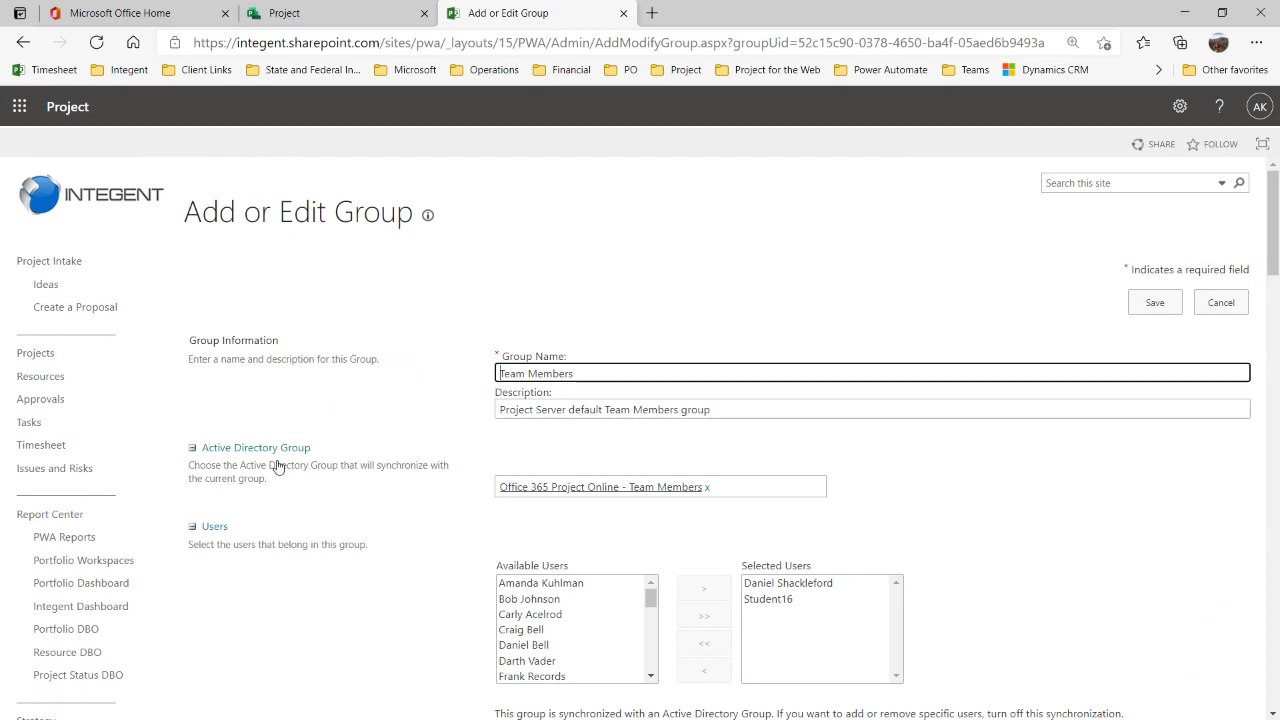
{"action": "scroll", "coordinate": [278, 467], "scroll_direction": "down", "scroll_amount": 3}
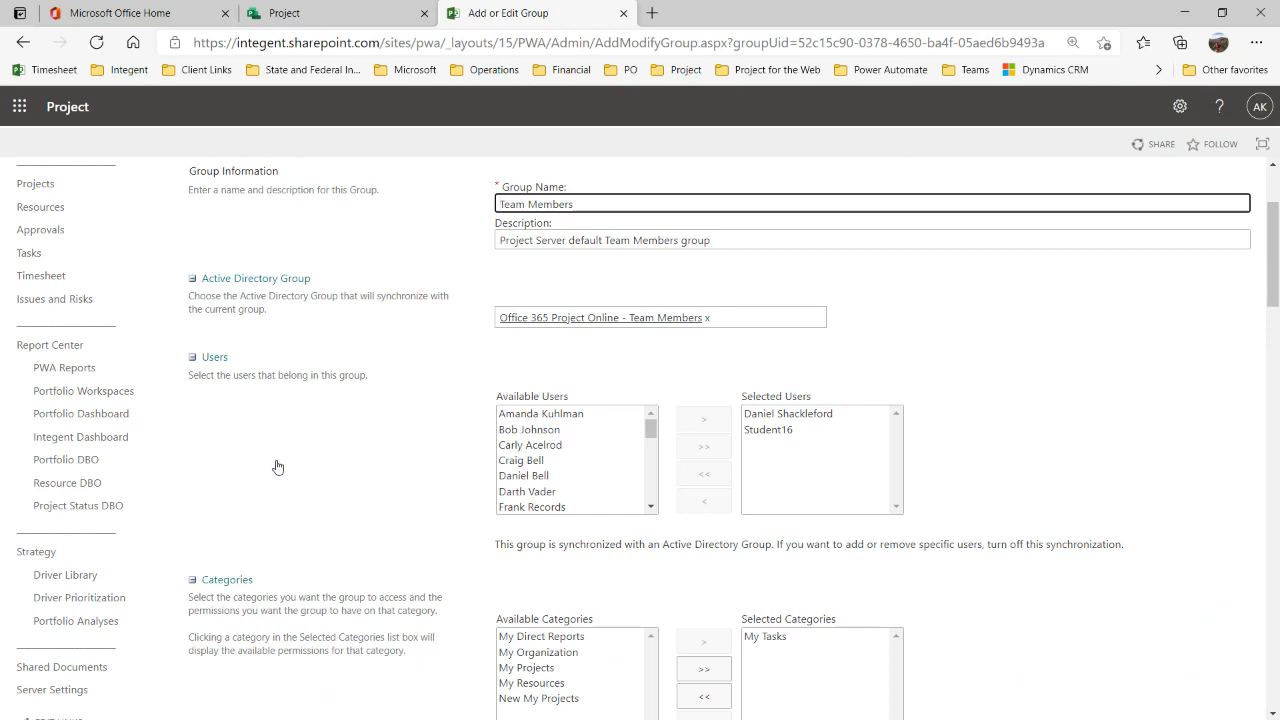
{"action": "scroll", "coordinate": [990, 430], "scroll_direction": "down", "scroll_amount": 1}
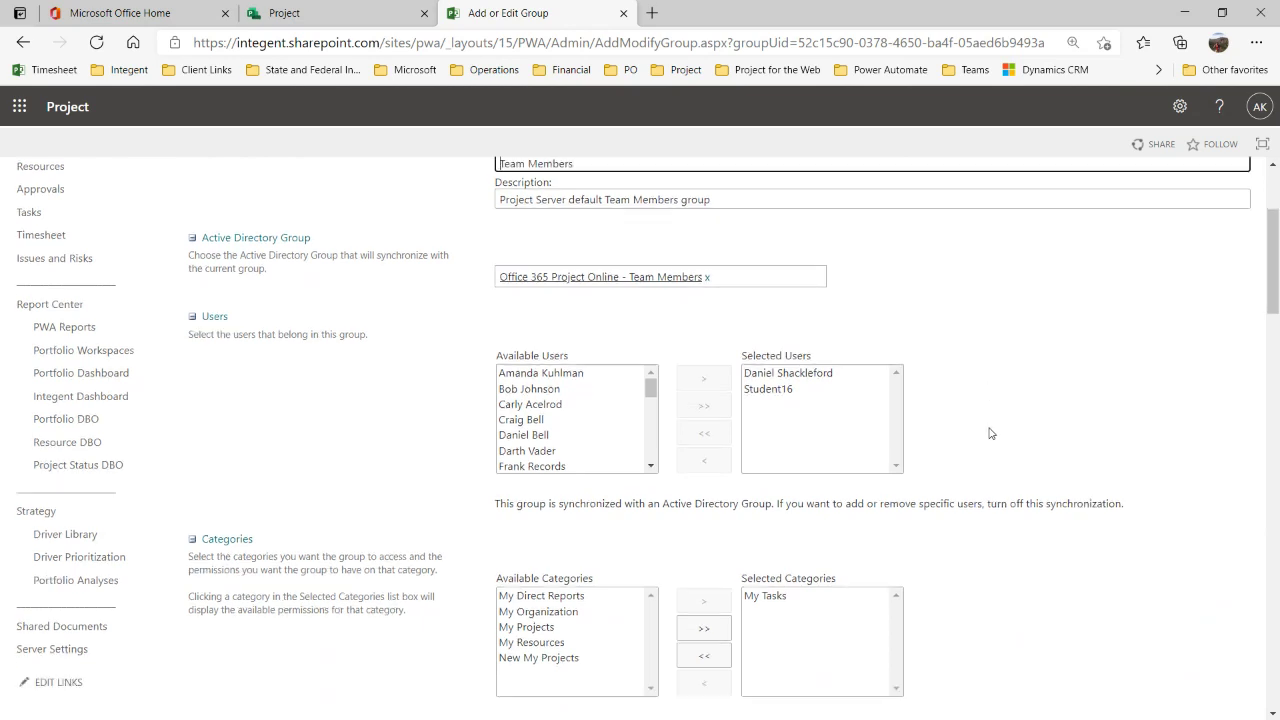
{"action": "scroll", "coordinate": [988, 425], "scroll_direction": "up", "scroll_amount": 1}
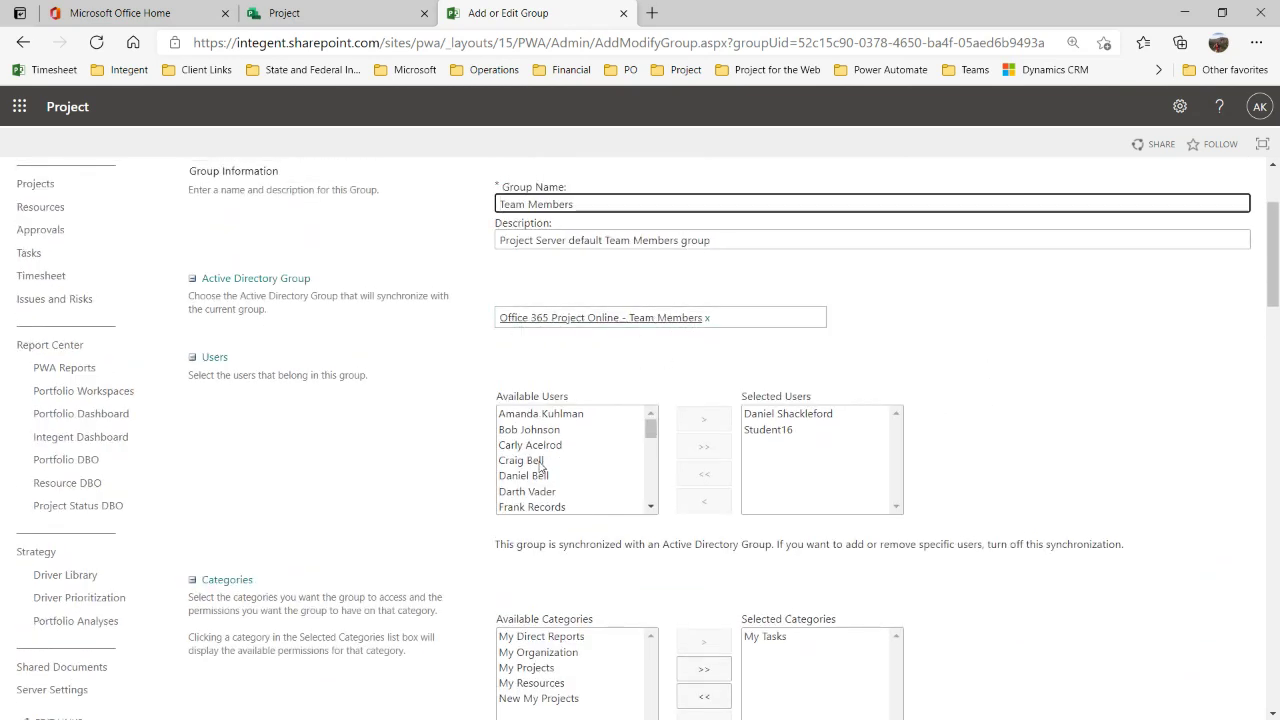
{"action": "scroll", "coordinate": [586, 428], "scroll_direction": "down", "scroll_amount": 2}
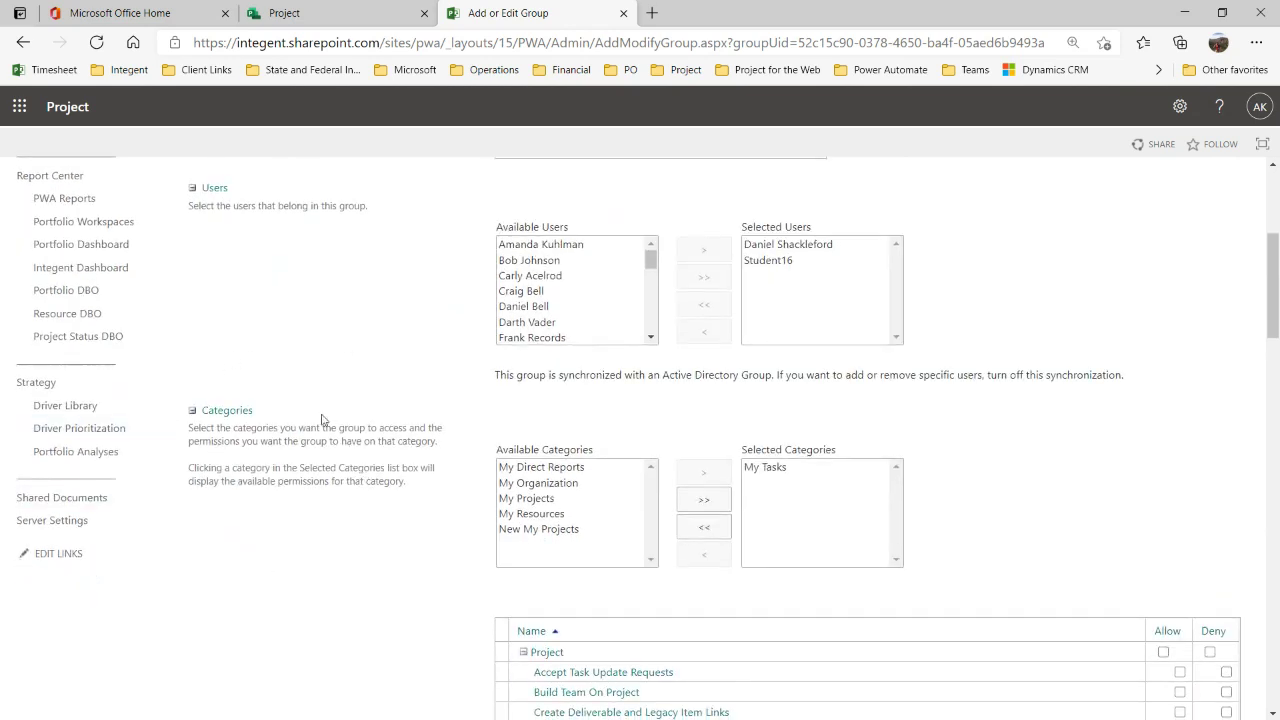
{"action": "left_click", "coordinate": [820, 470]}
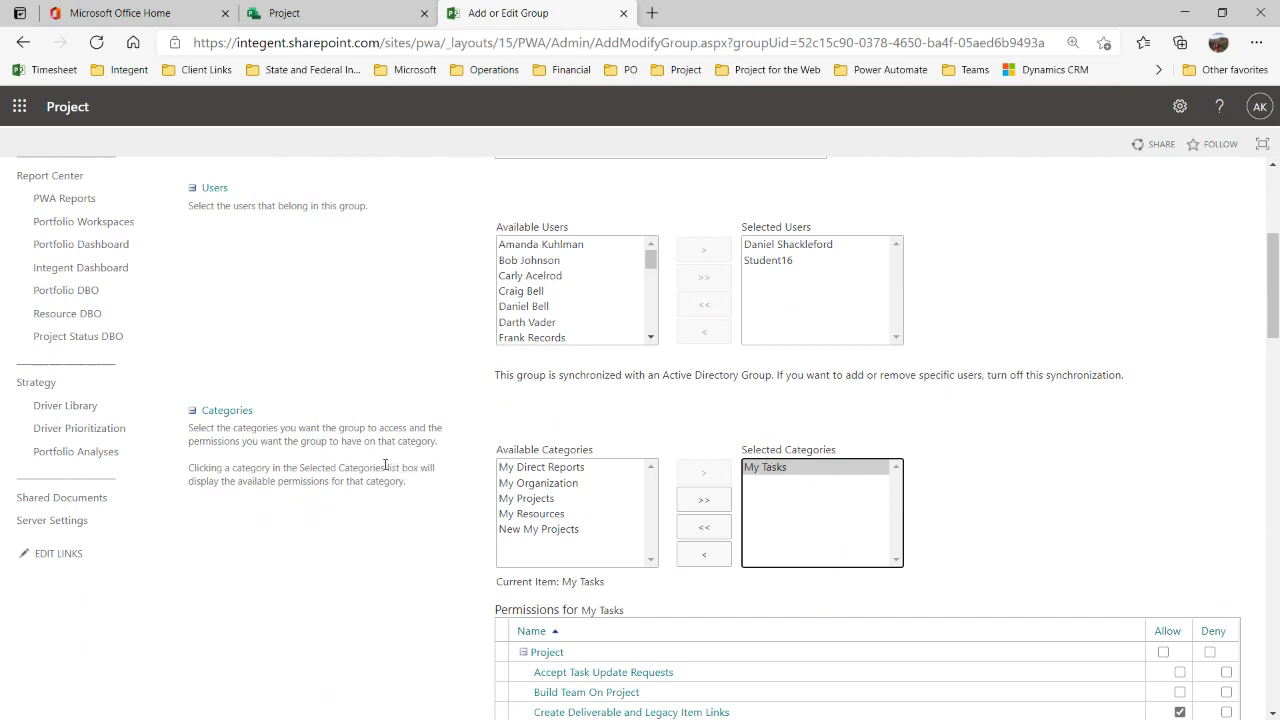
Review the Team Members' My Tasks project permissions, highlighting deliverable links, new task creation, and viewing of the project schedule, site and summary.
{"action": "scroll", "coordinate": [385, 465], "scroll_direction": "down", "scroll_amount": 2}
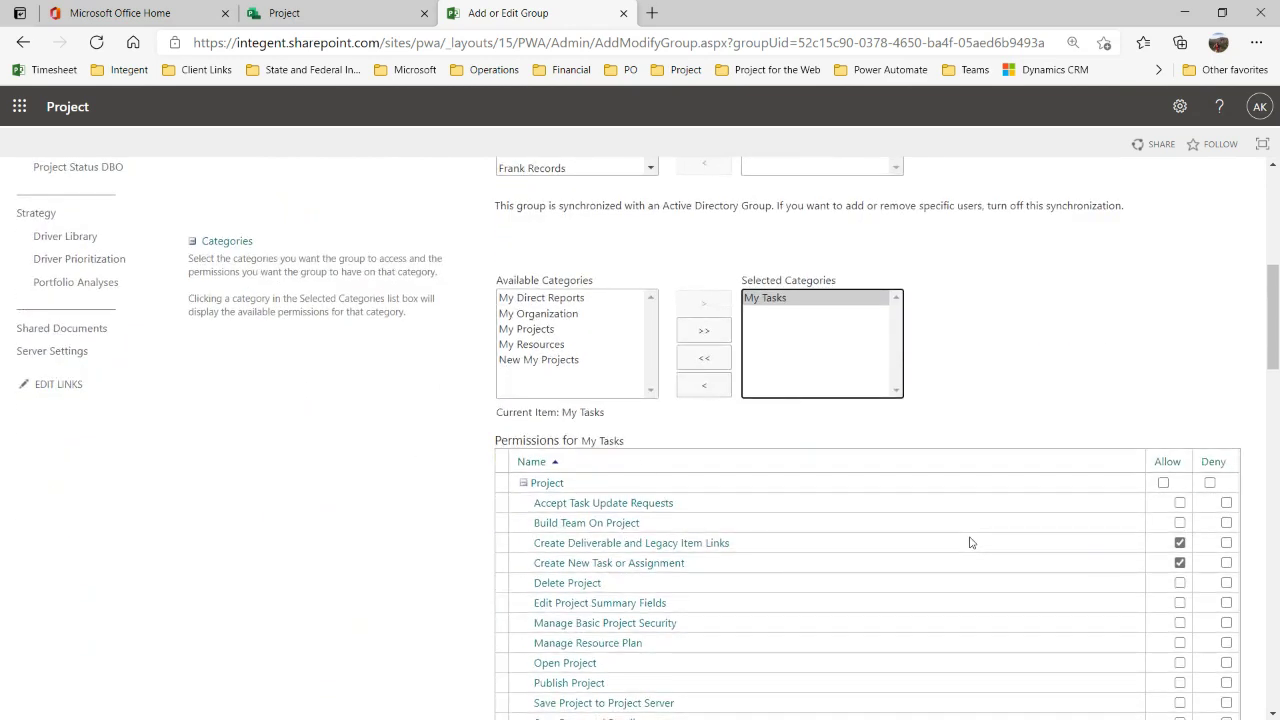
{"action": "left_click", "coordinate": [970, 543]}
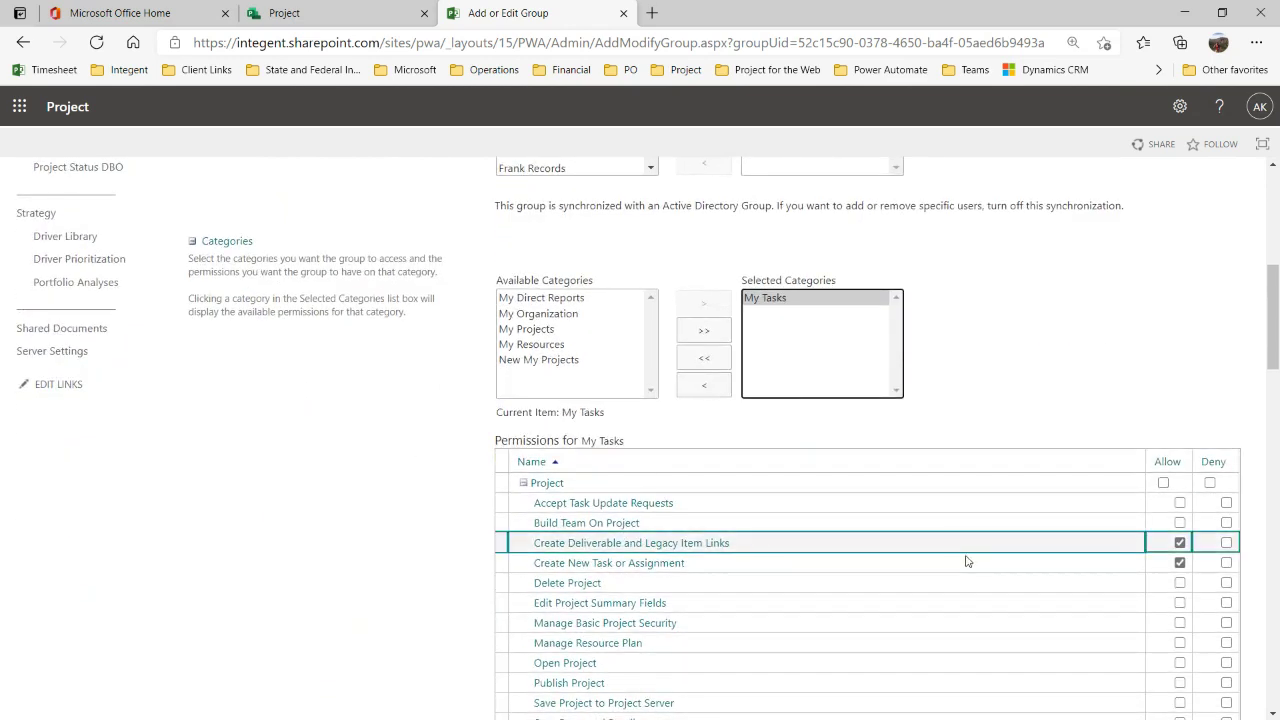
{"action": "left_click", "coordinate": [965, 566]}
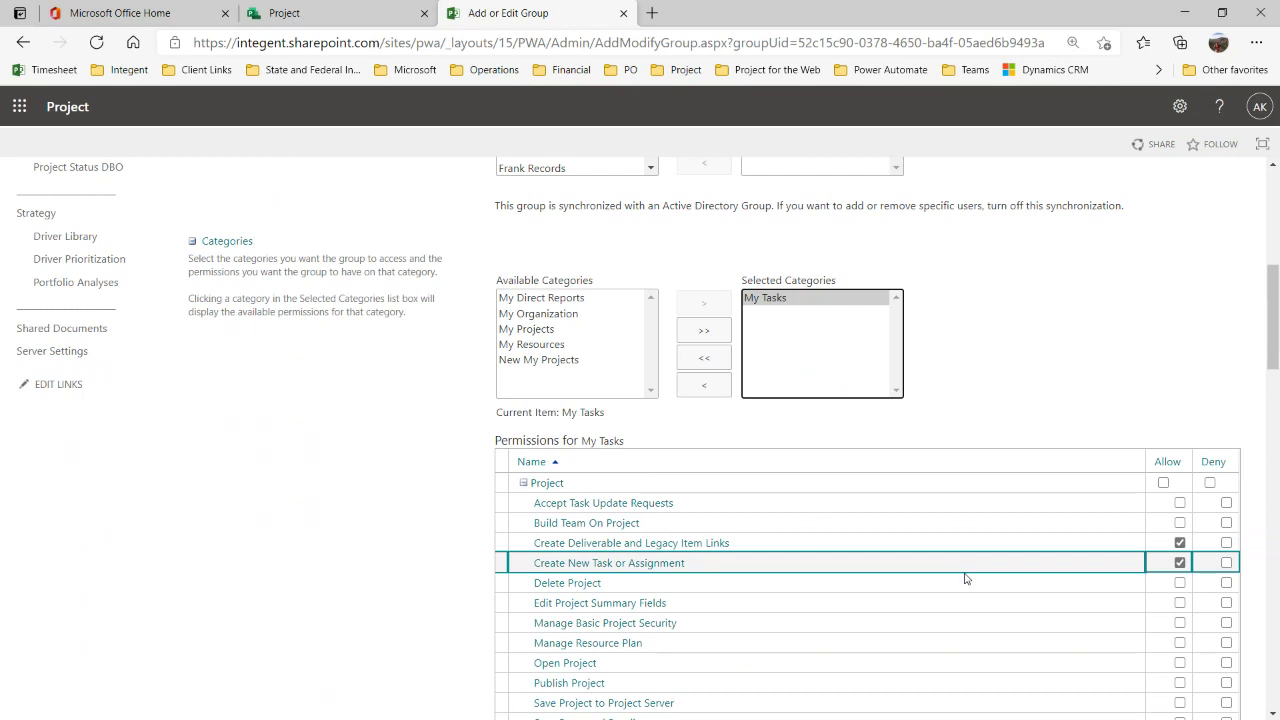
{"action": "scroll", "coordinate": [965, 578], "scroll_direction": "down", "scroll_amount": 2}
{"action": "left_click", "coordinate": [962, 590]}
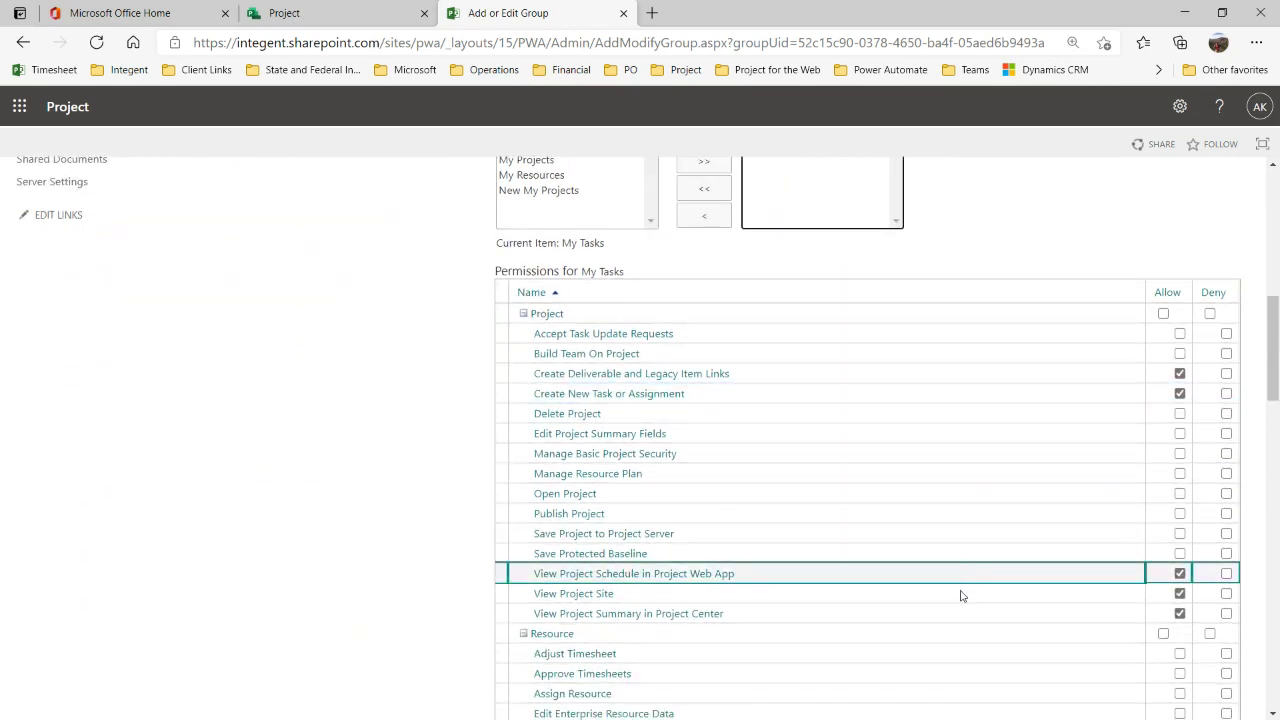
{"action": "left_click", "coordinate": [958, 599]}
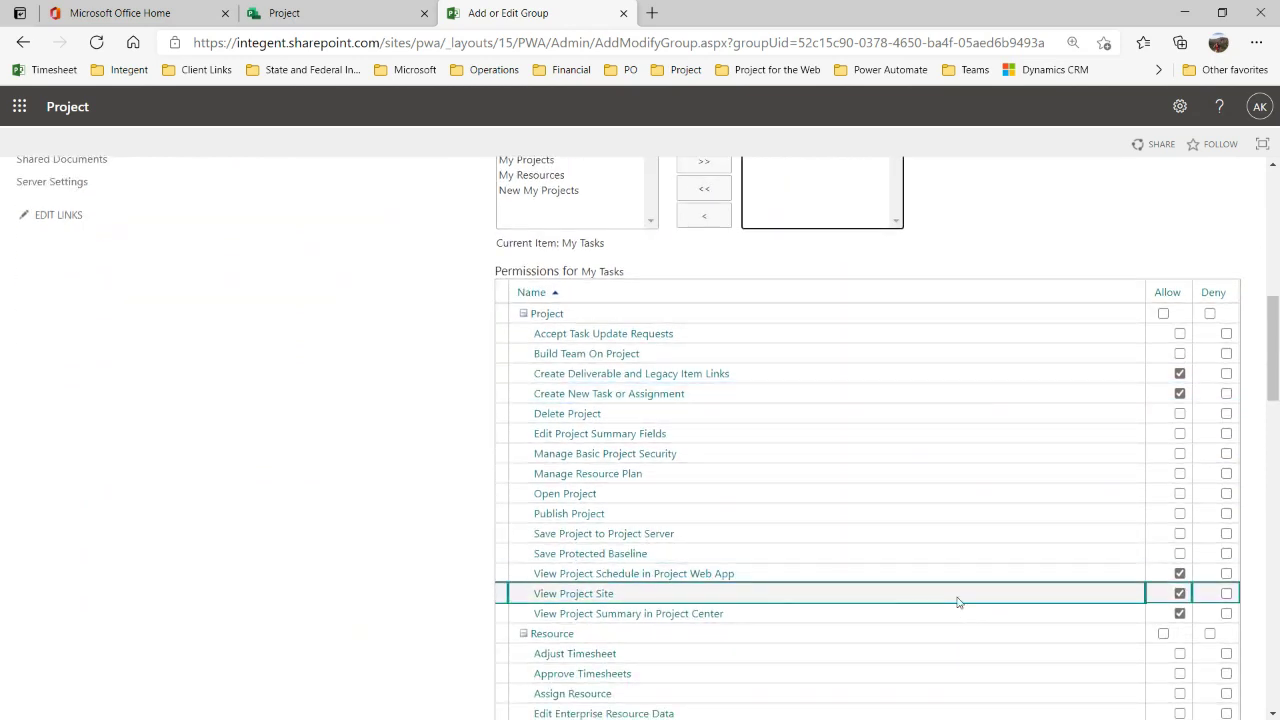
{"action": "left_click", "coordinate": [955, 606]}
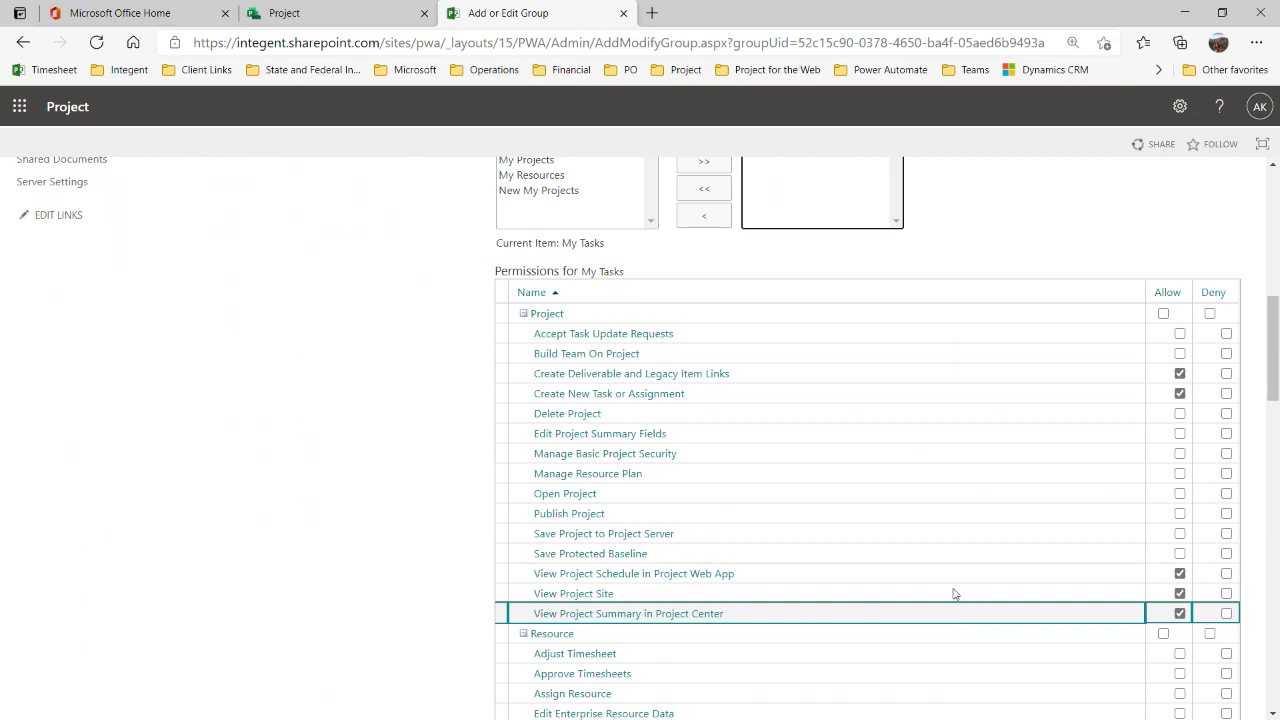
Review the Team Members' My Tasks resource permissions, highlighting View Resource Assignments in Assignment Views.
{"action": "scroll", "coordinate": [933, 590], "scroll_direction": "down", "scroll_amount": 3}
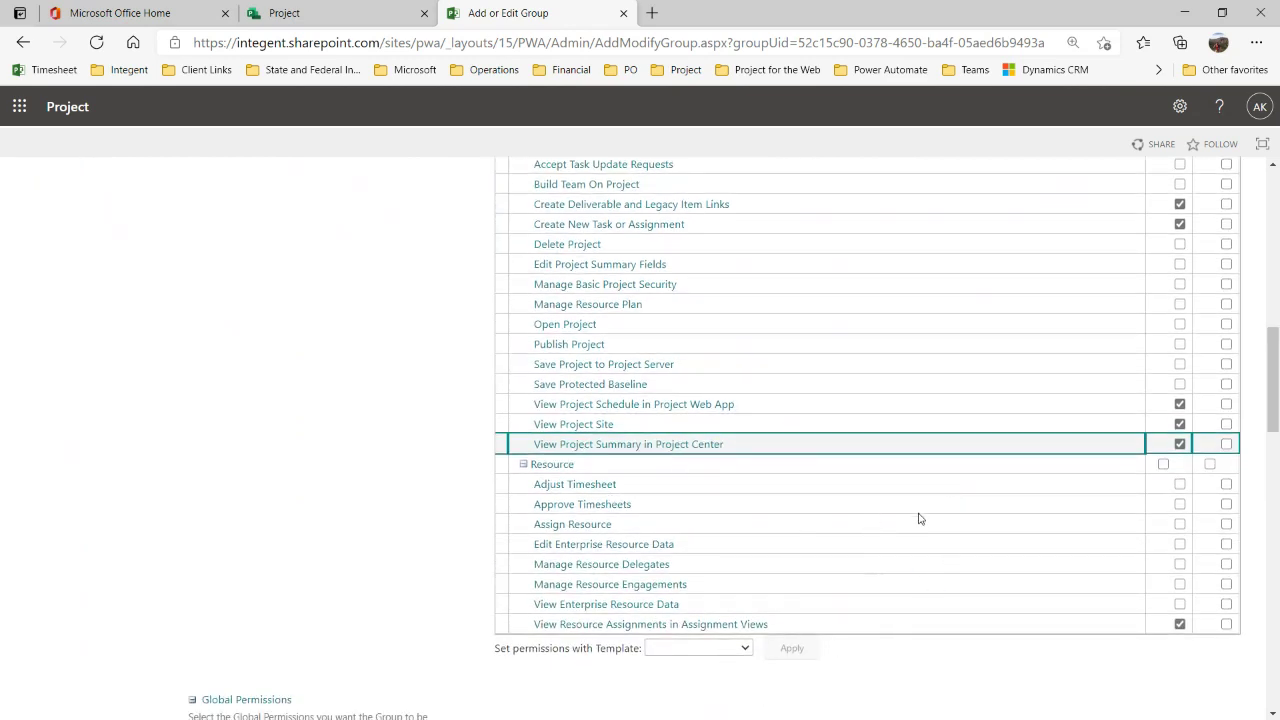
{"action": "scroll", "coordinate": [840, 505], "scroll_direction": "up", "scroll_amount": 4}
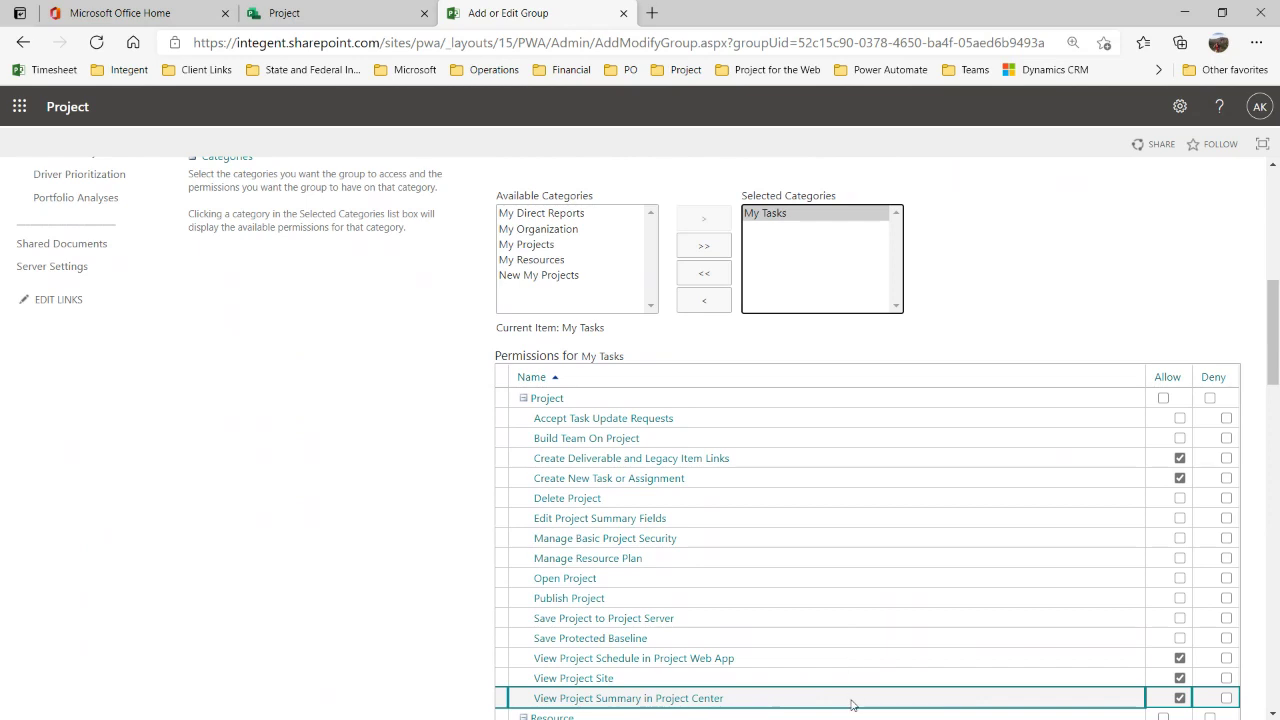
{"action": "scroll", "coordinate": [850, 704], "scroll_direction": "down", "scroll_amount": 3}
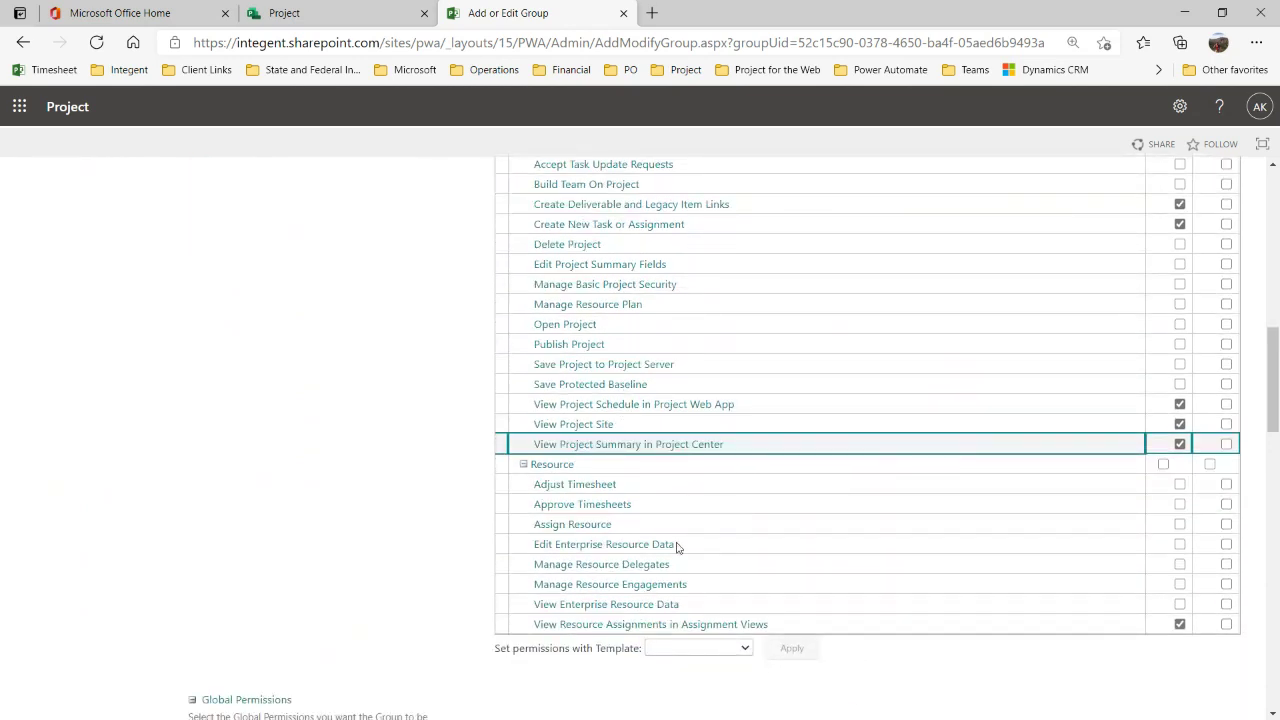
{"action": "left_click", "coordinate": [885, 630]}
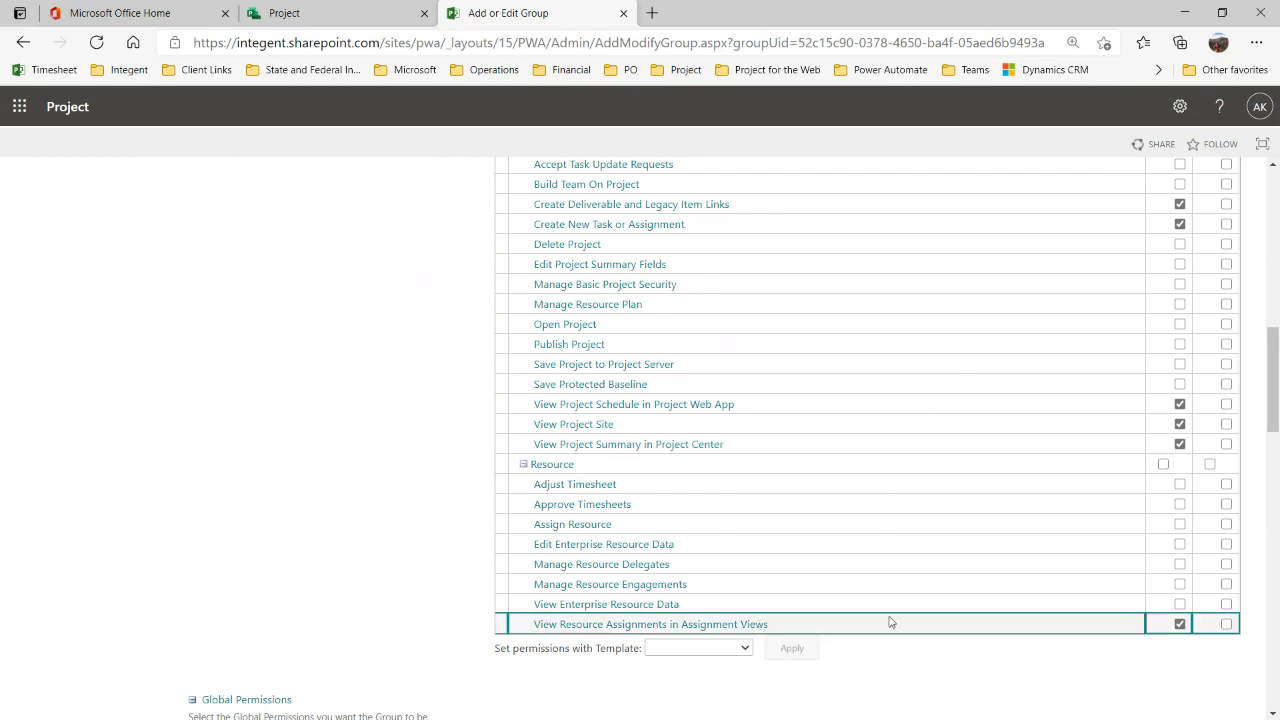
{"action": "left_click", "coordinate": [1180, 624]}
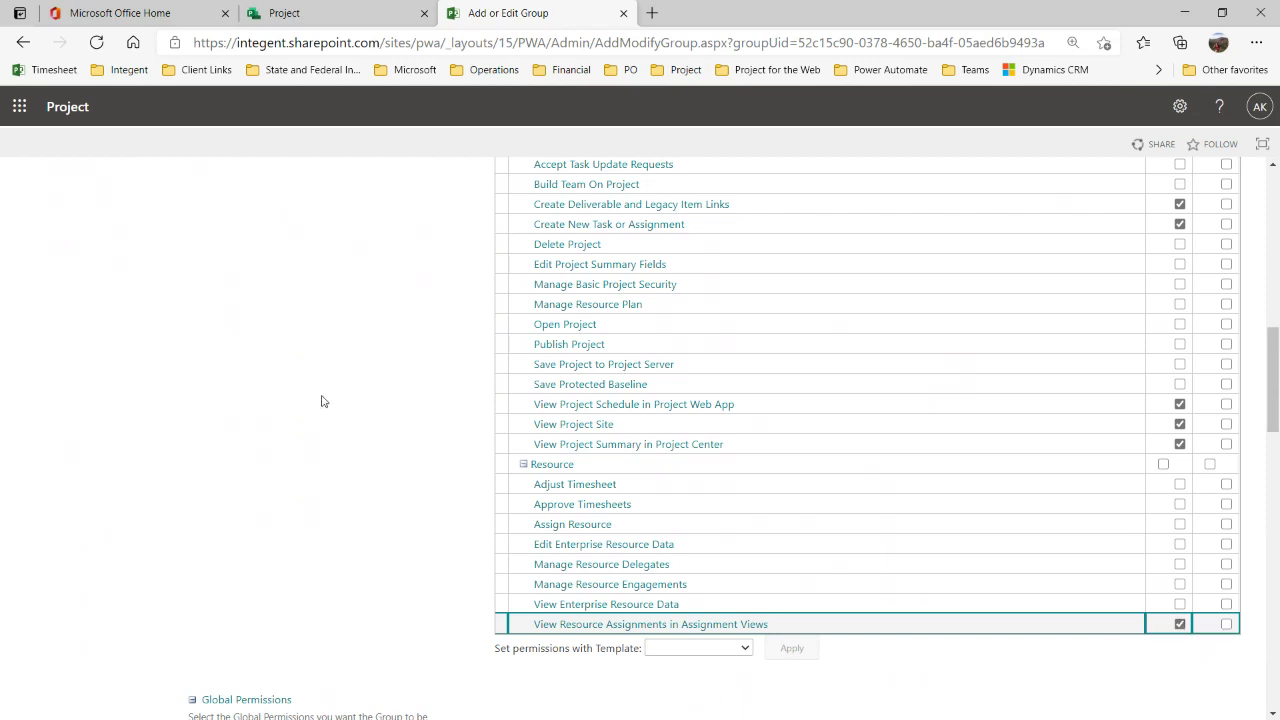
Review the Team Members' General global permissions, highlighting Log On, New Task Assignment, Reassign Task and Manage Personal Notifications.
{"action": "scroll", "coordinate": [322, 401], "scroll_direction": "down", "scroll_amount": 3}
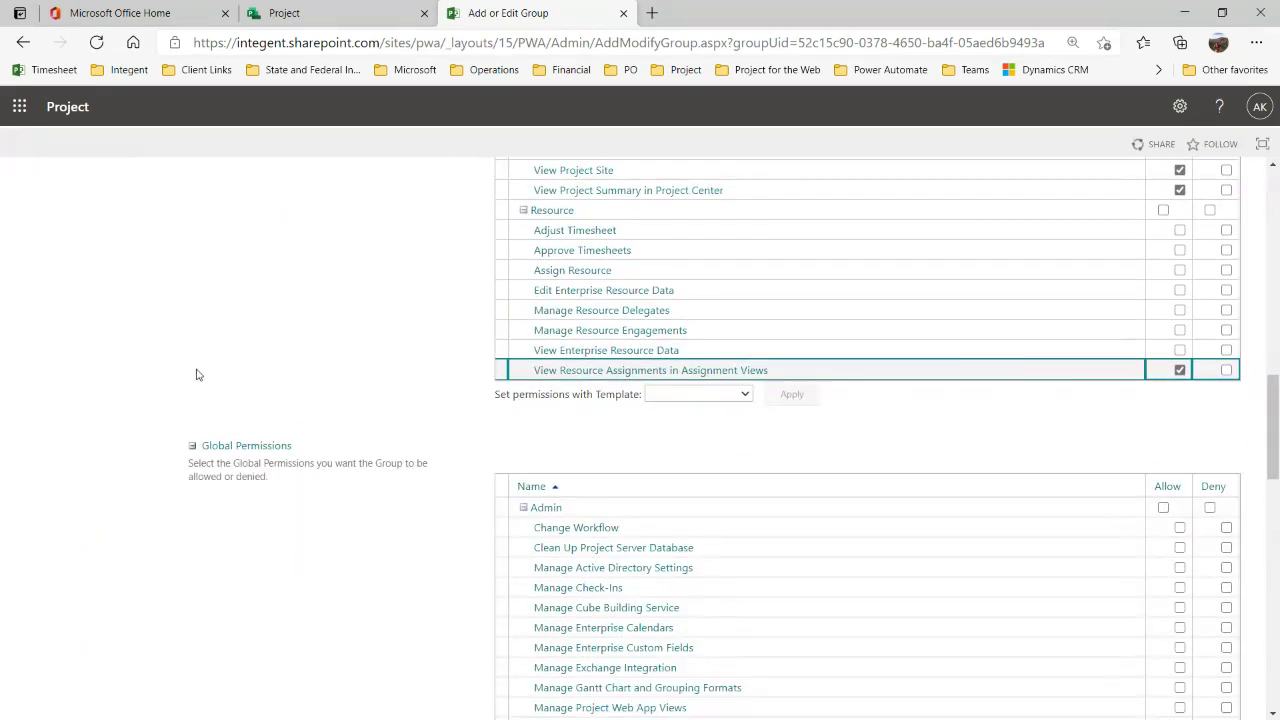
{"action": "scroll", "coordinate": [316, 418], "scroll_direction": "down", "scroll_amount": 4}
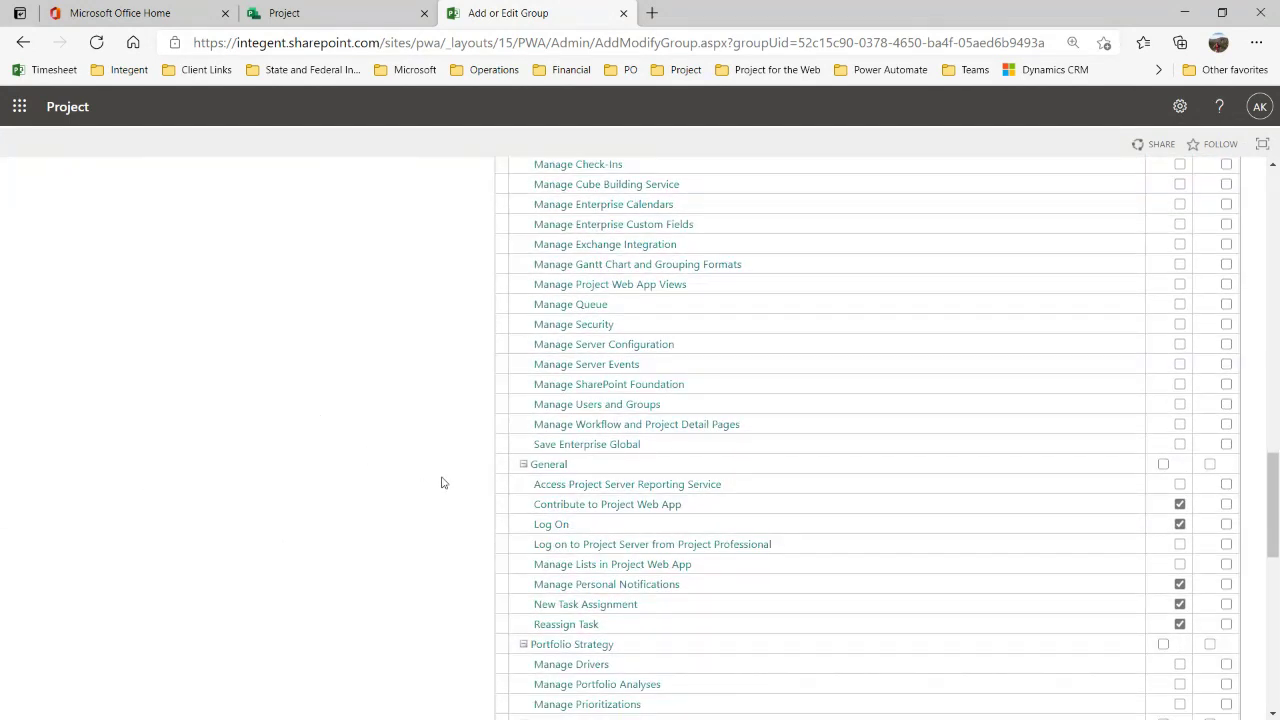
{"action": "left_click", "coordinate": [626, 529]}
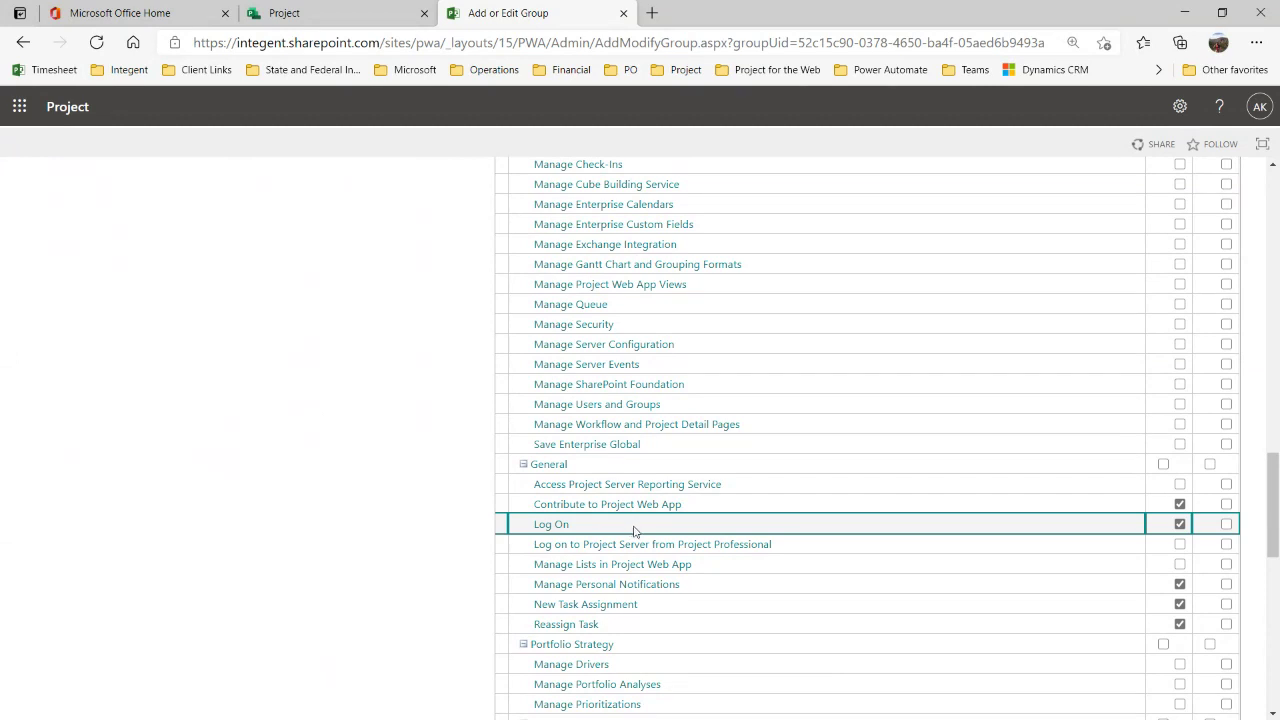
{"action": "left_click", "coordinate": [705, 602]}
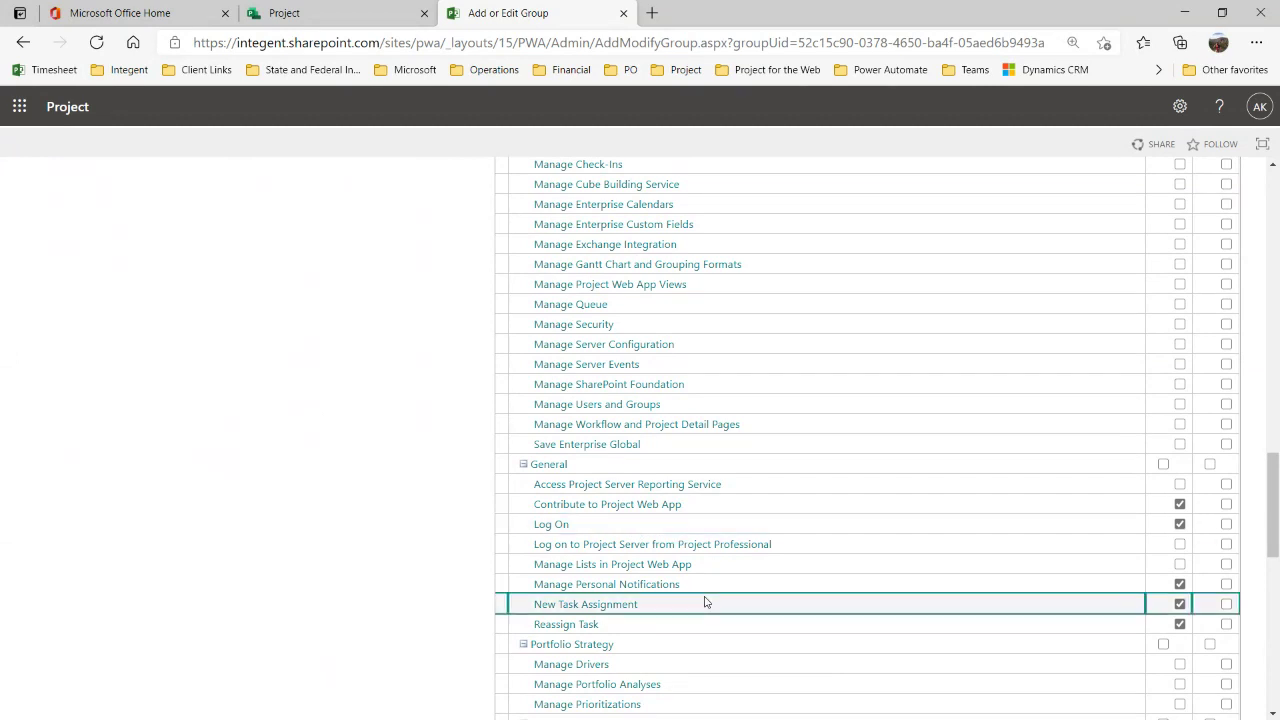
{"action": "left_click", "coordinate": [706, 626]}
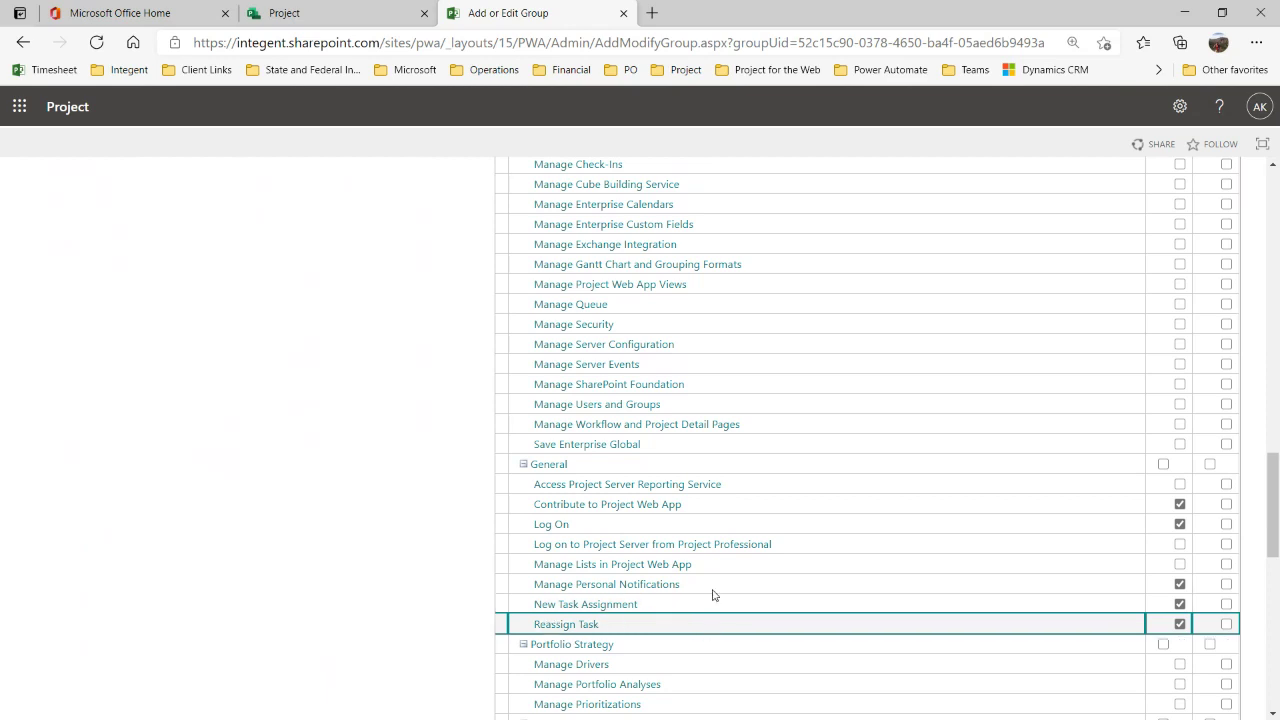
{"action": "left_click", "coordinate": [715, 584]}
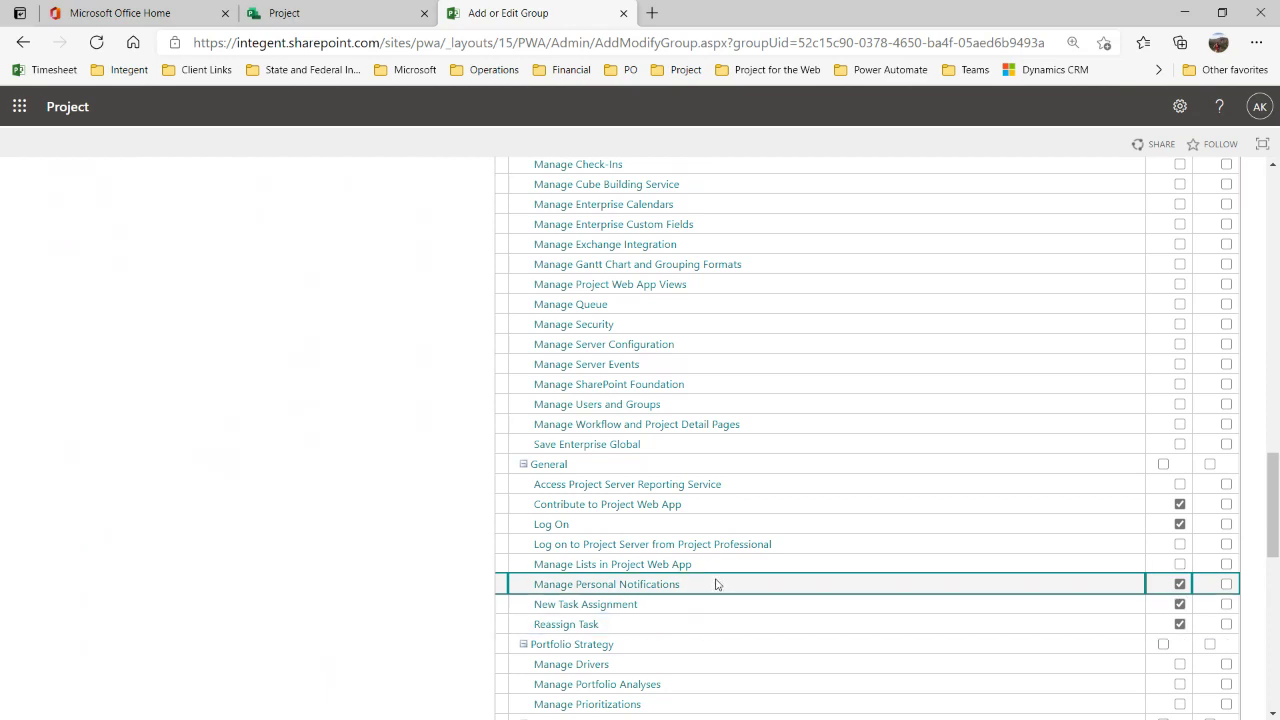
{"action": "scroll", "coordinate": [720, 611], "scroll_direction": "down", "scroll_amount": 2}
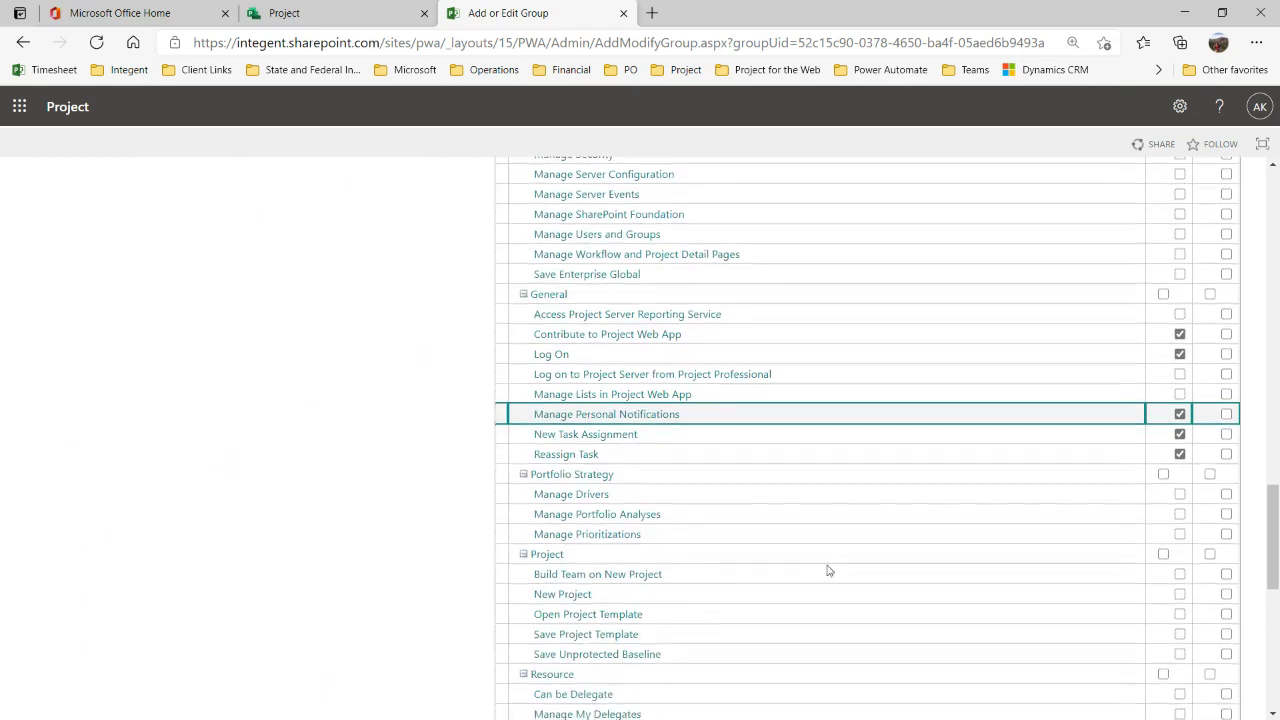
{"action": "left_click", "coordinate": [1180, 414]}
Review the Team Members' Self-assign Team Tasks permission and Views permissions, highlighting View Approvals, Project Center, Project Schedule Views, Task Center and Timesheets.
{"action": "scroll", "coordinate": [1180, 449], "scroll_direction": "down", "scroll_amount": 4}
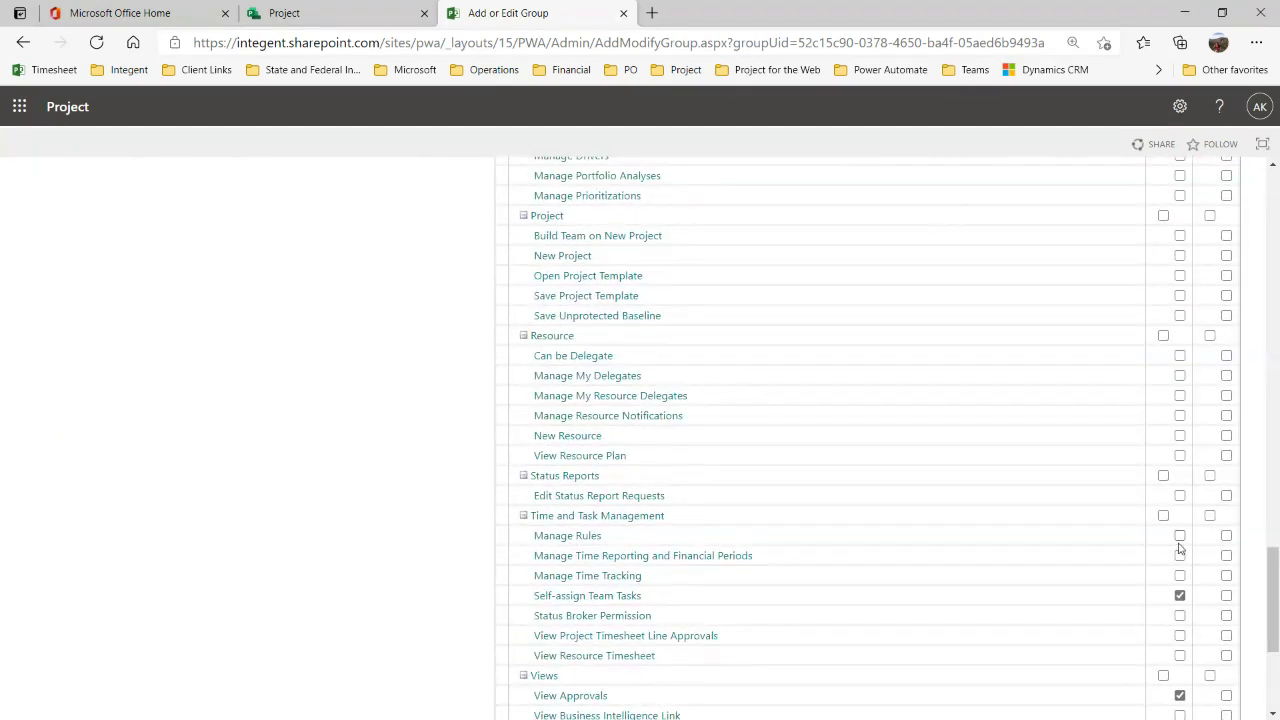
{"action": "left_click", "coordinate": [1122, 598]}
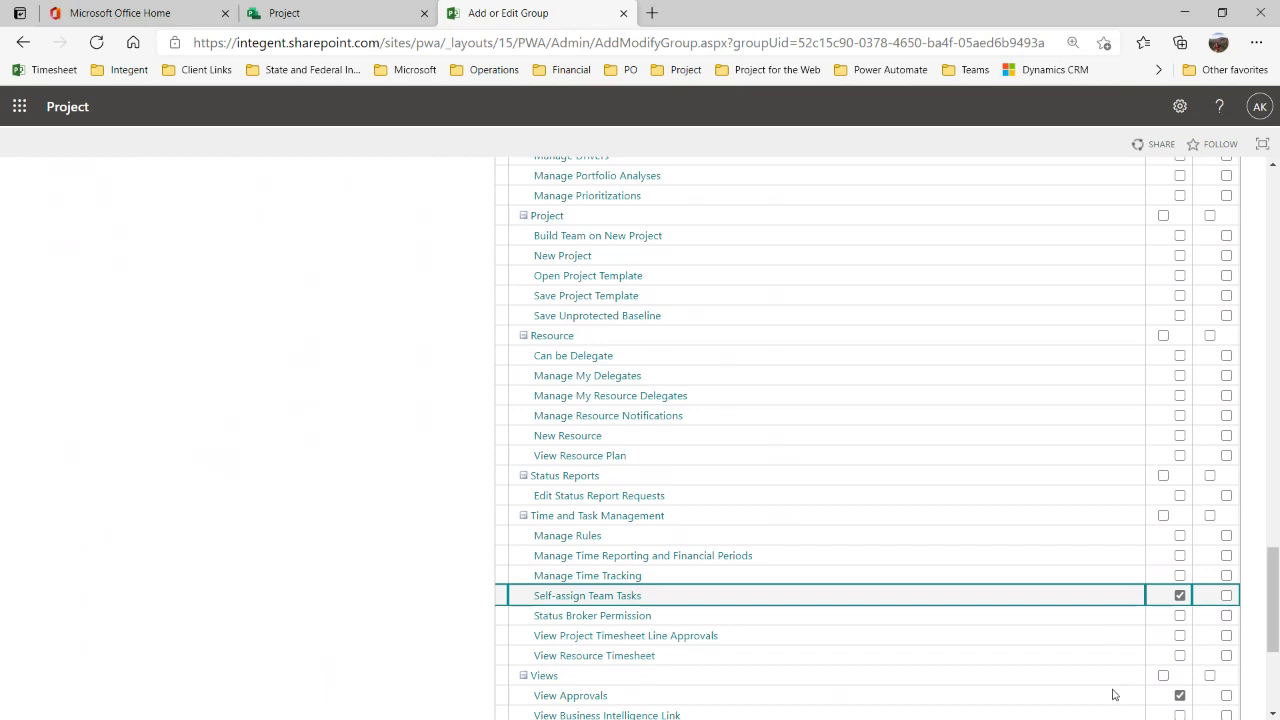
{"action": "scroll", "coordinate": [1114, 690], "scroll_direction": "down", "scroll_amount": 1}
{"action": "scroll", "coordinate": [1108, 632], "scroll_direction": "down", "scroll_amount": 1}
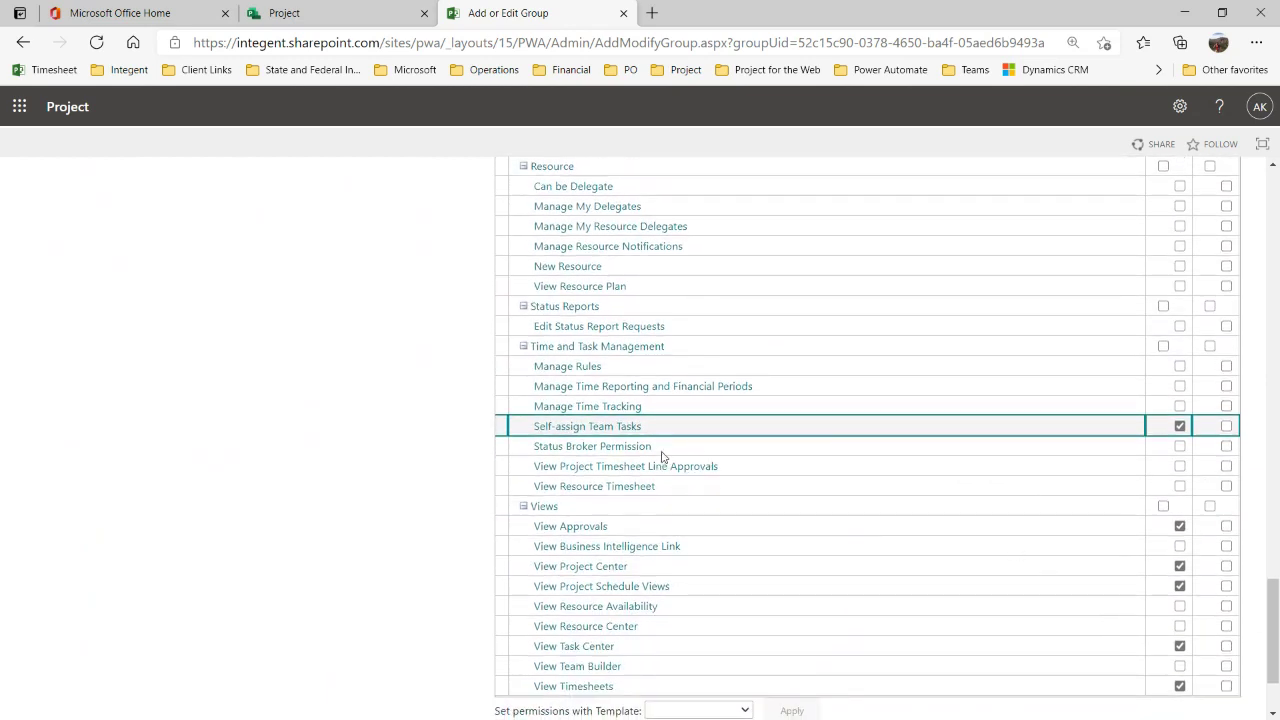
{"action": "left_click", "coordinate": [1065, 532]}
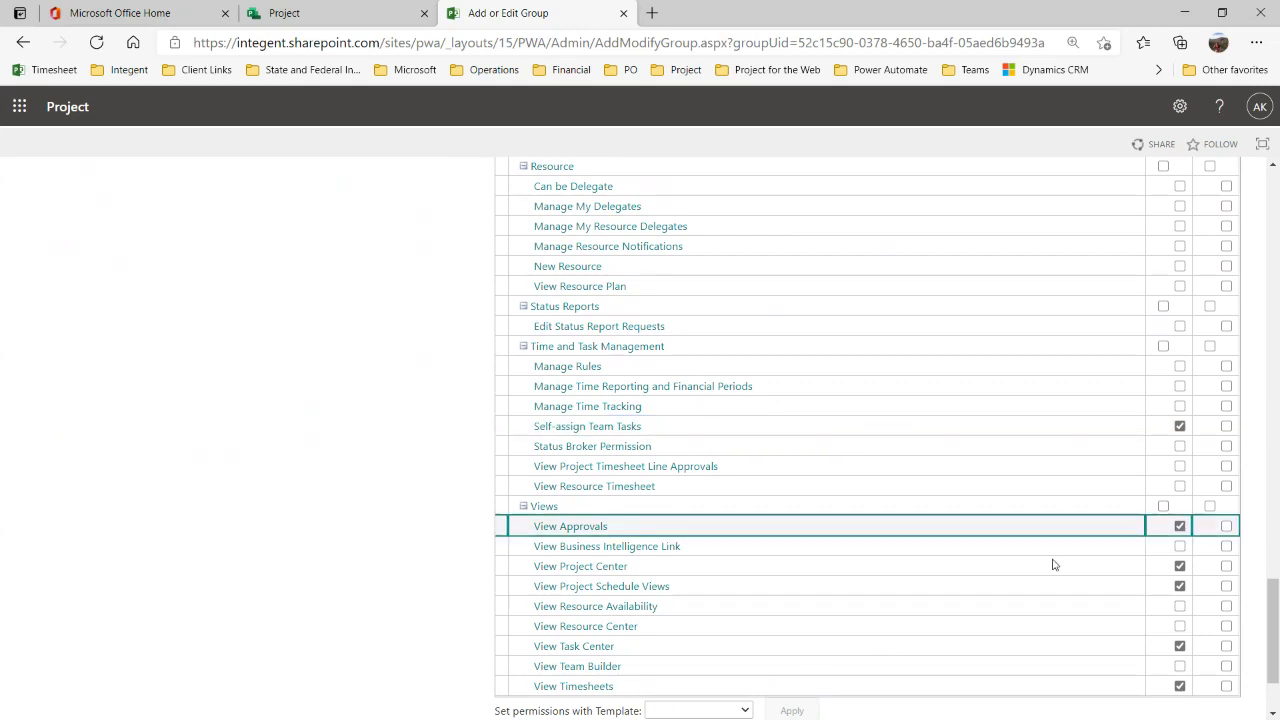
{"action": "left_click", "coordinate": [1052, 565]}
{"action": "left_click", "coordinate": [1050, 588]}
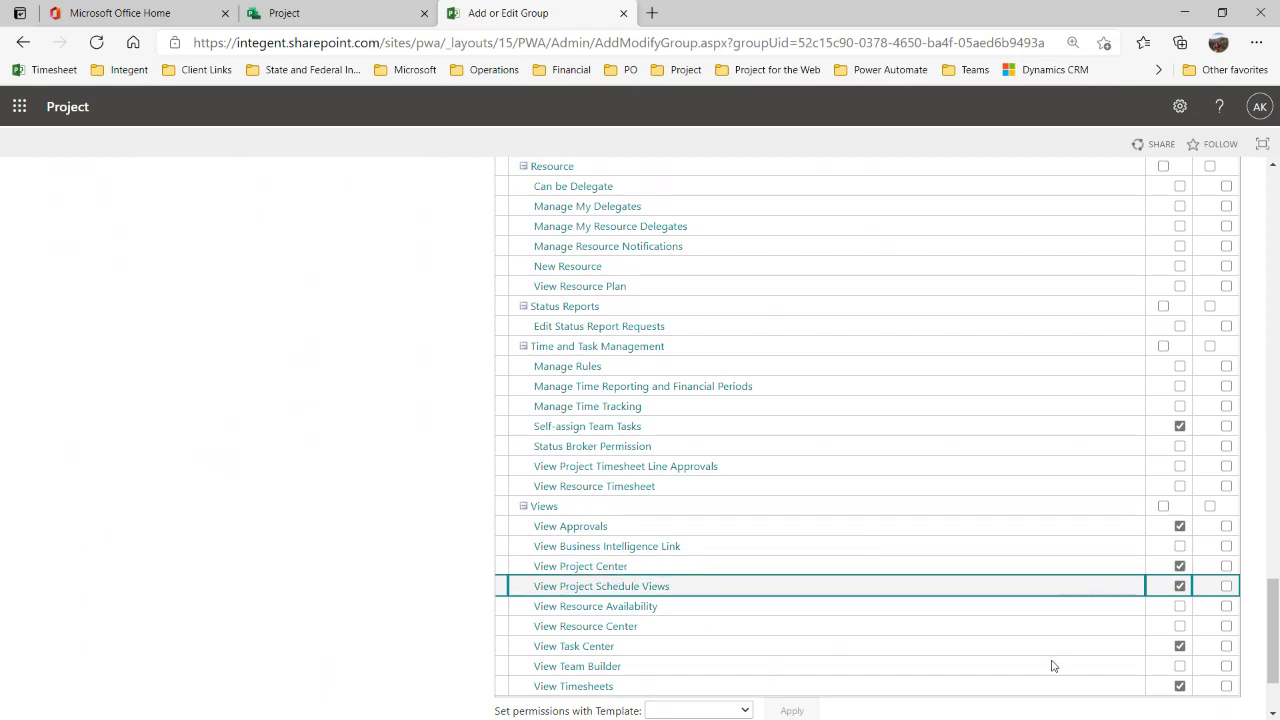
{"action": "left_click", "coordinate": [1055, 650]}
{"action": "left_click", "coordinate": [1048, 687]}
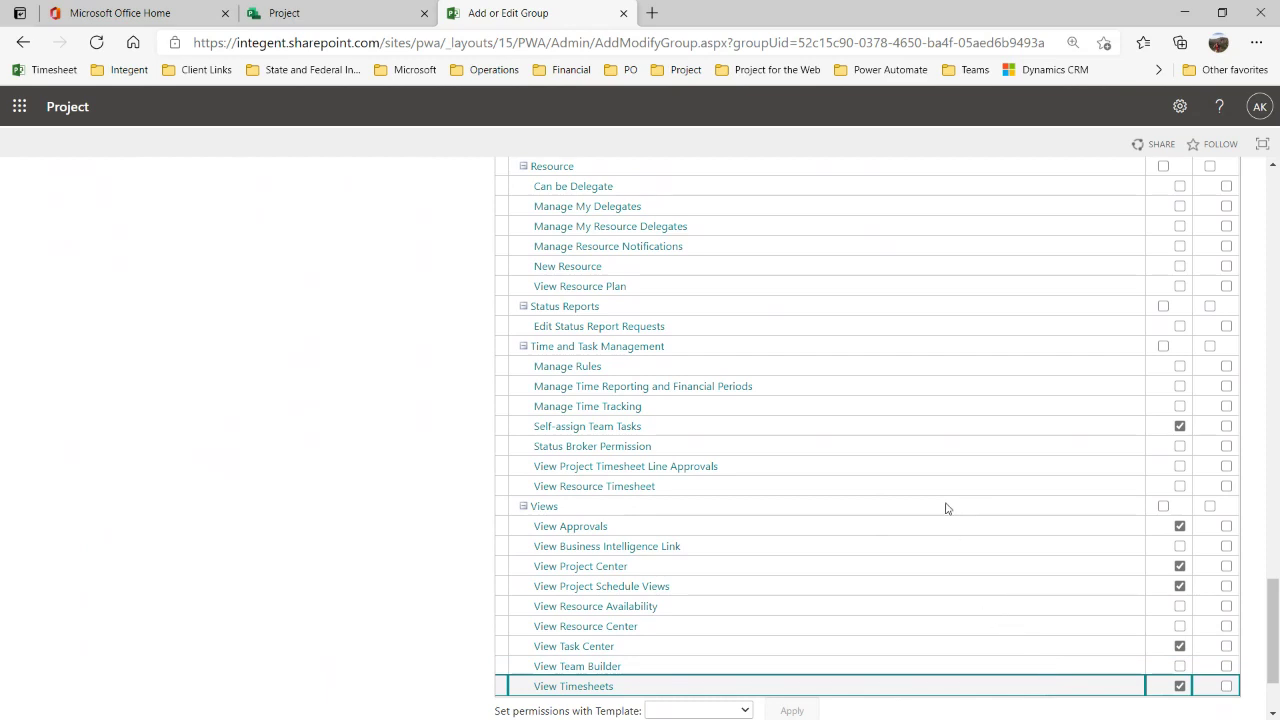
Leave the Team Members group without saving and open category management from the server settings.
{"action": "scroll", "coordinate": [945, 508], "scroll_direction": "up", "scroll_amount": 15}
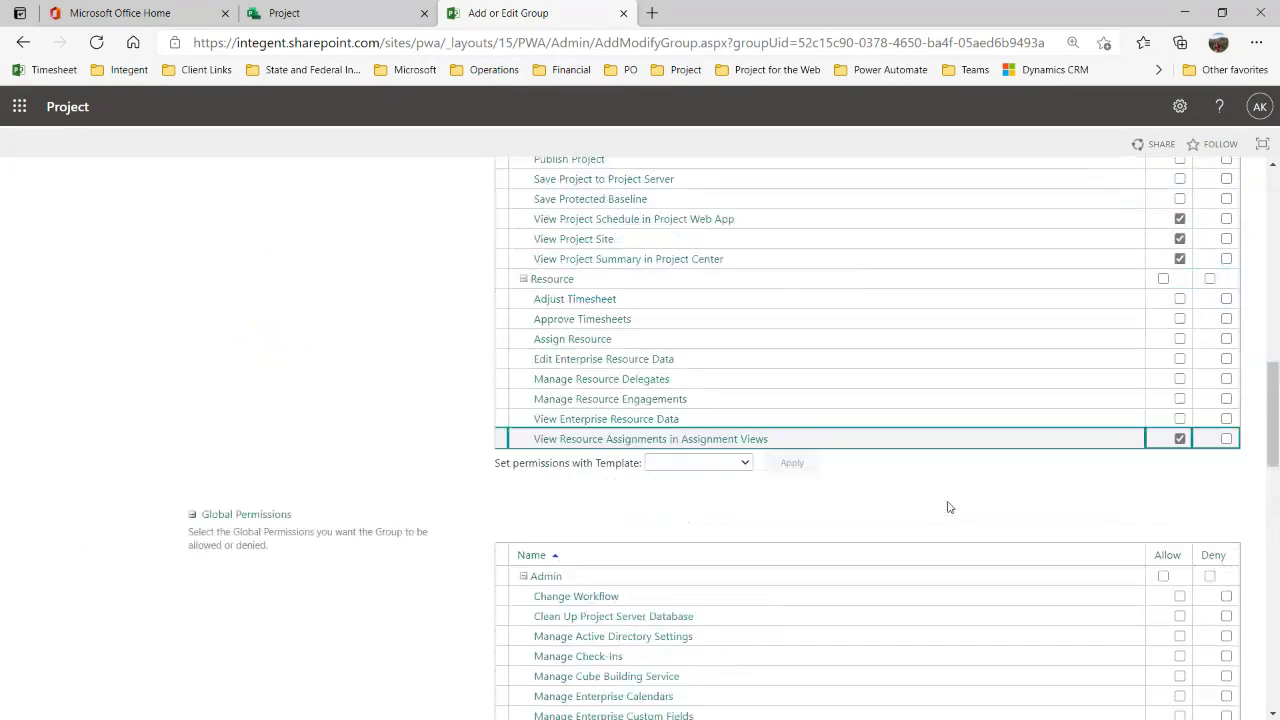
{"action": "scroll", "coordinate": [1108, 385], "scroll_direction": "up", "scroll_amount": 4}
{"action": "left_click", "coordinate": [1220, 303]}
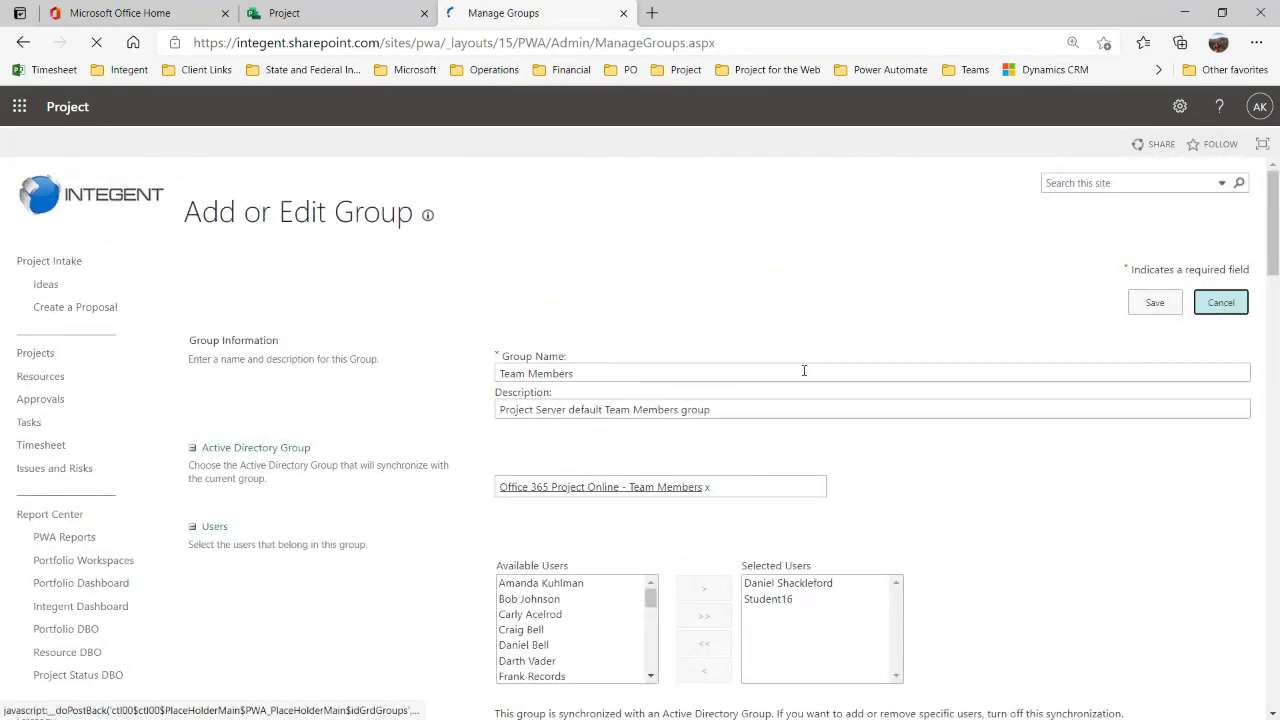
{"action": "scroll", "coordinate": [102, 572], "scroll_direction": "down", "scroll_amount": 3}
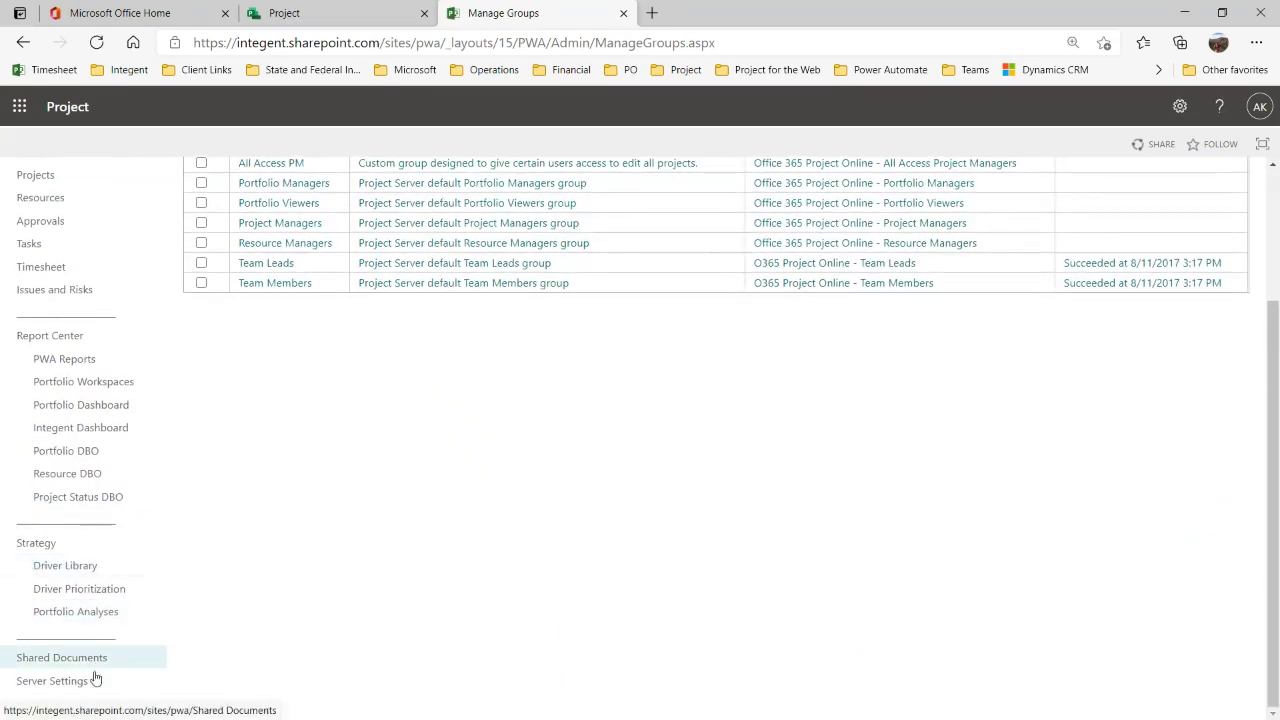
{"action": "left_click", "coordinate": [90, 683]}
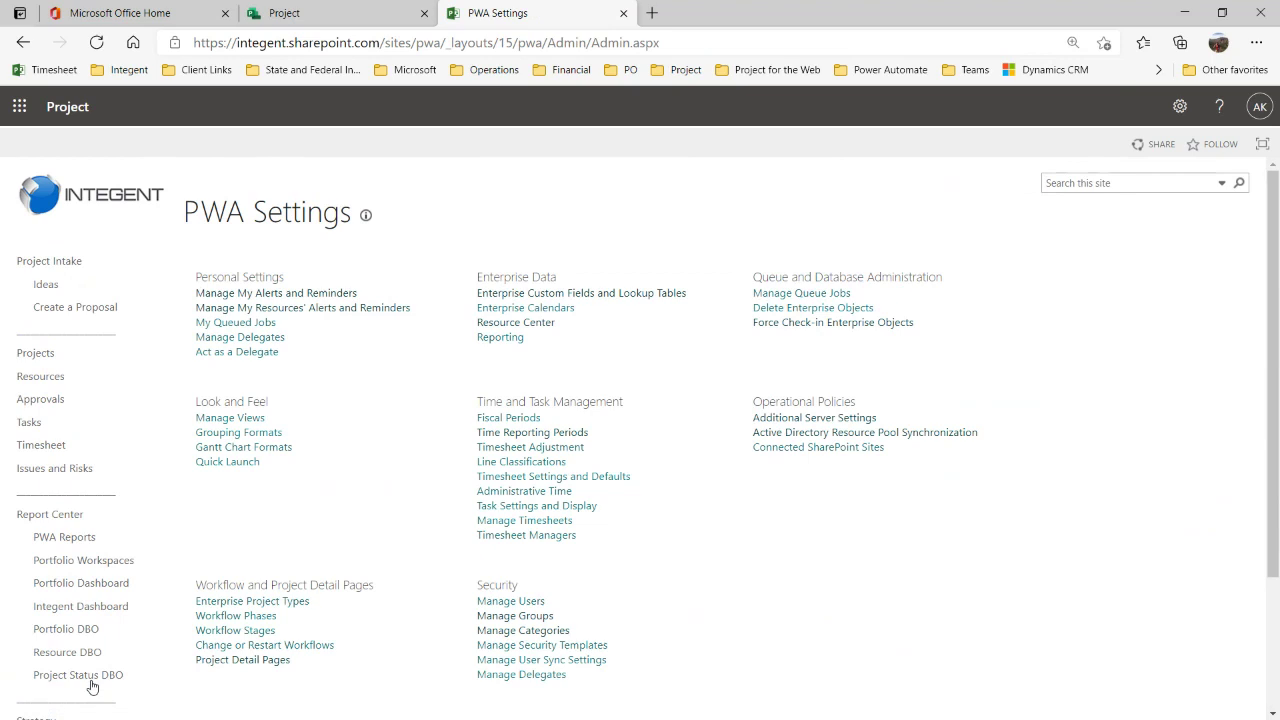
{"action": "left_click", "coordinate": [534, 638]}
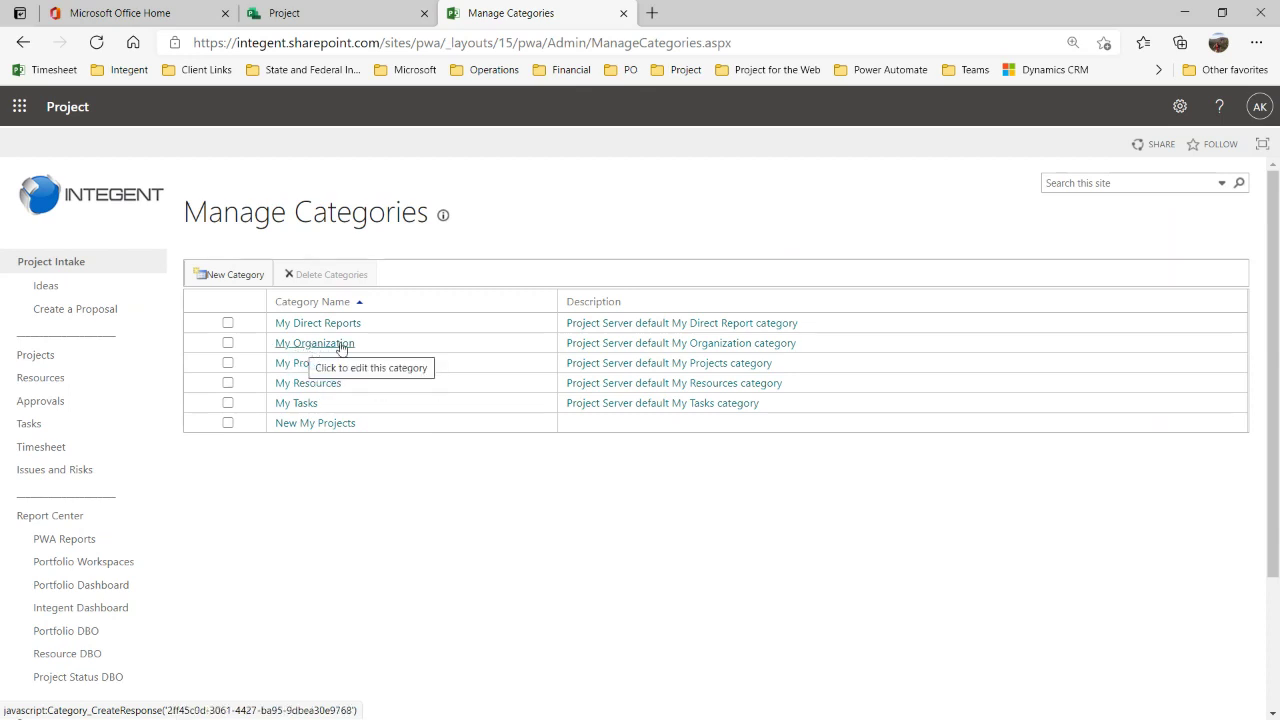
Point out the My Organization, My Projects and My Tasks entries in the category list.
{"action": "left_click", "coordinate": [380, 343]}
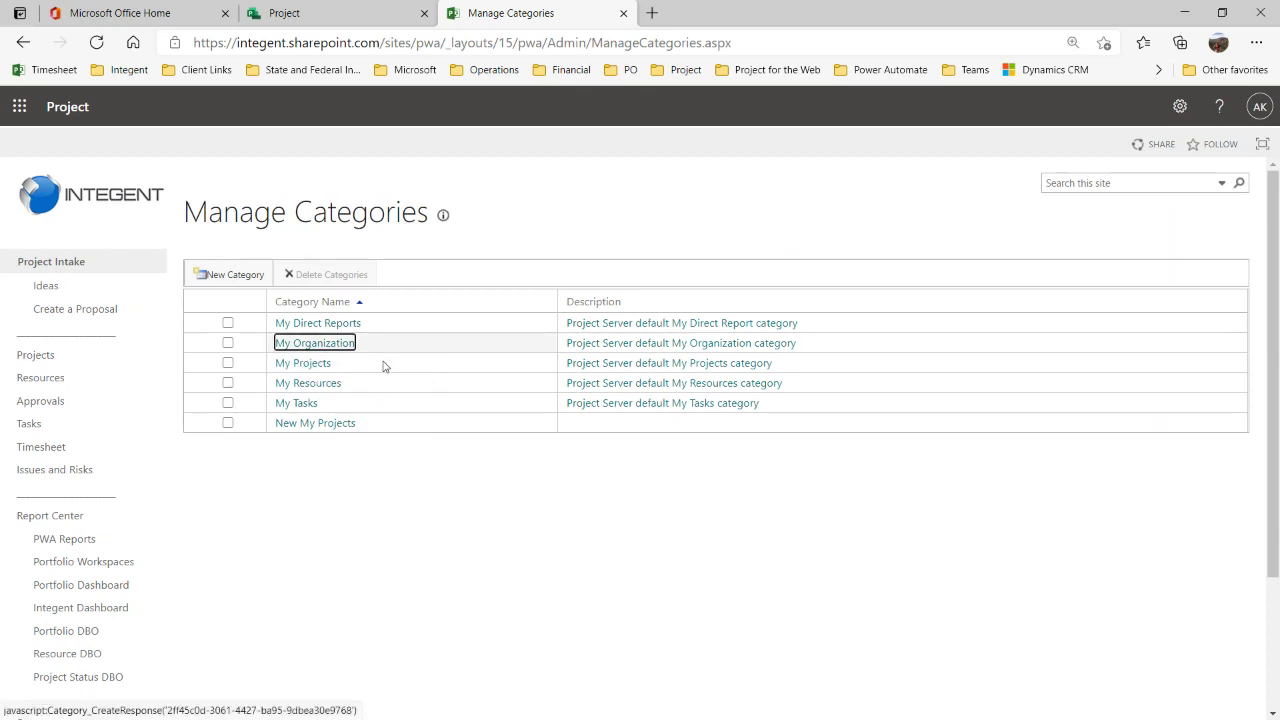
{"action": "left_click", "coordinate": [383, 365]}
{"action": "left_click", "coordinate": [383, 403]}
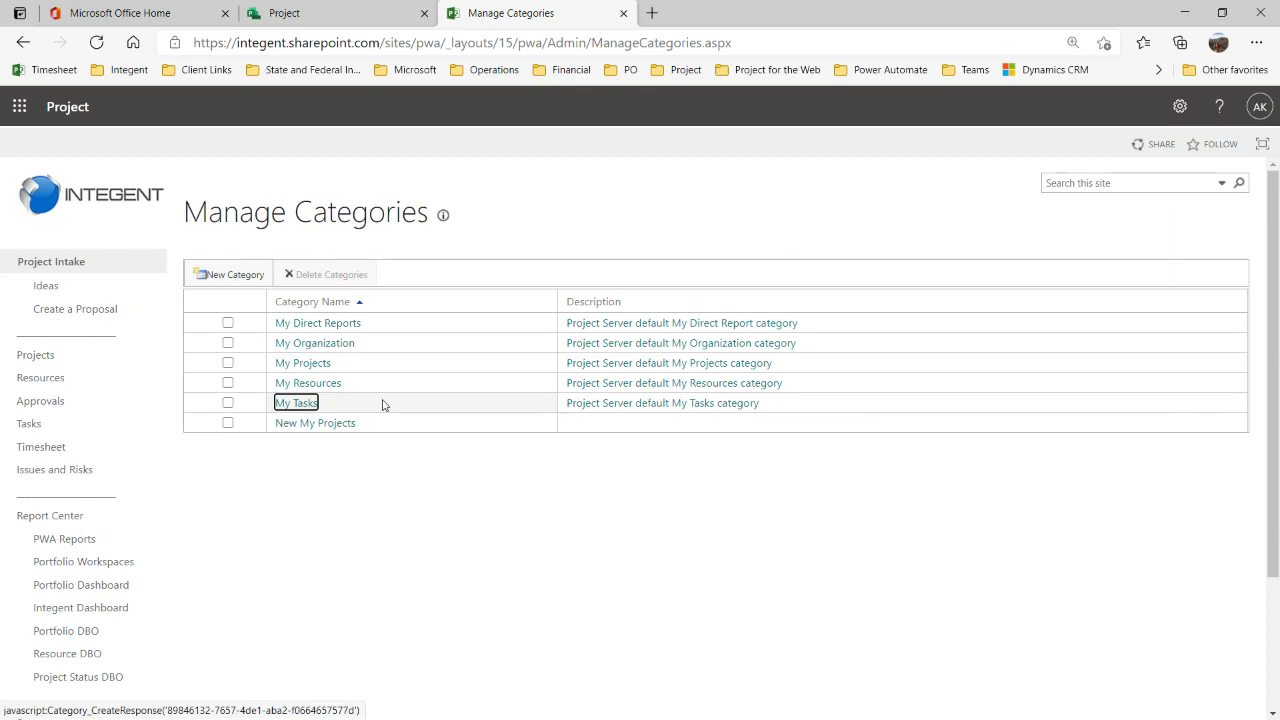
Open the My Organization category and review which projects and resources it includes.
{"action": "left_click", "coordinate": [316, 345]}
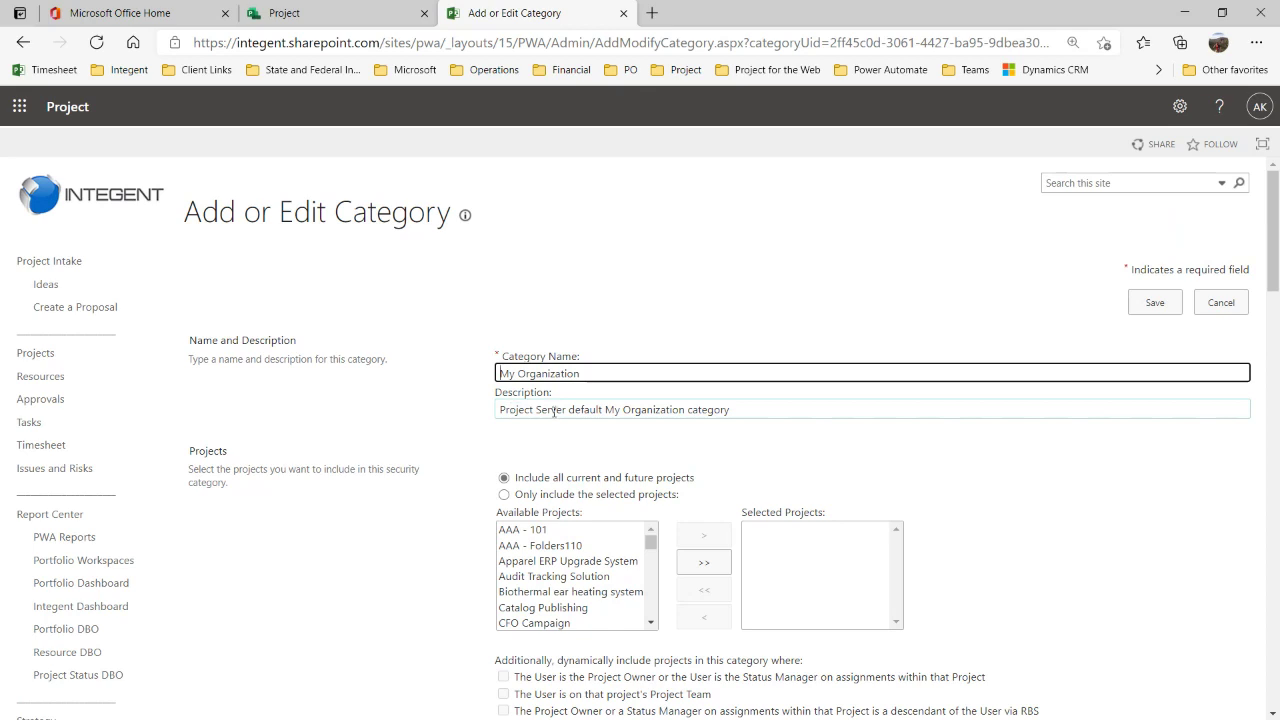
{"action": "scroll", "coordinate": [553, 412], "scroll_direction": "down", "scroll_amount": 1}
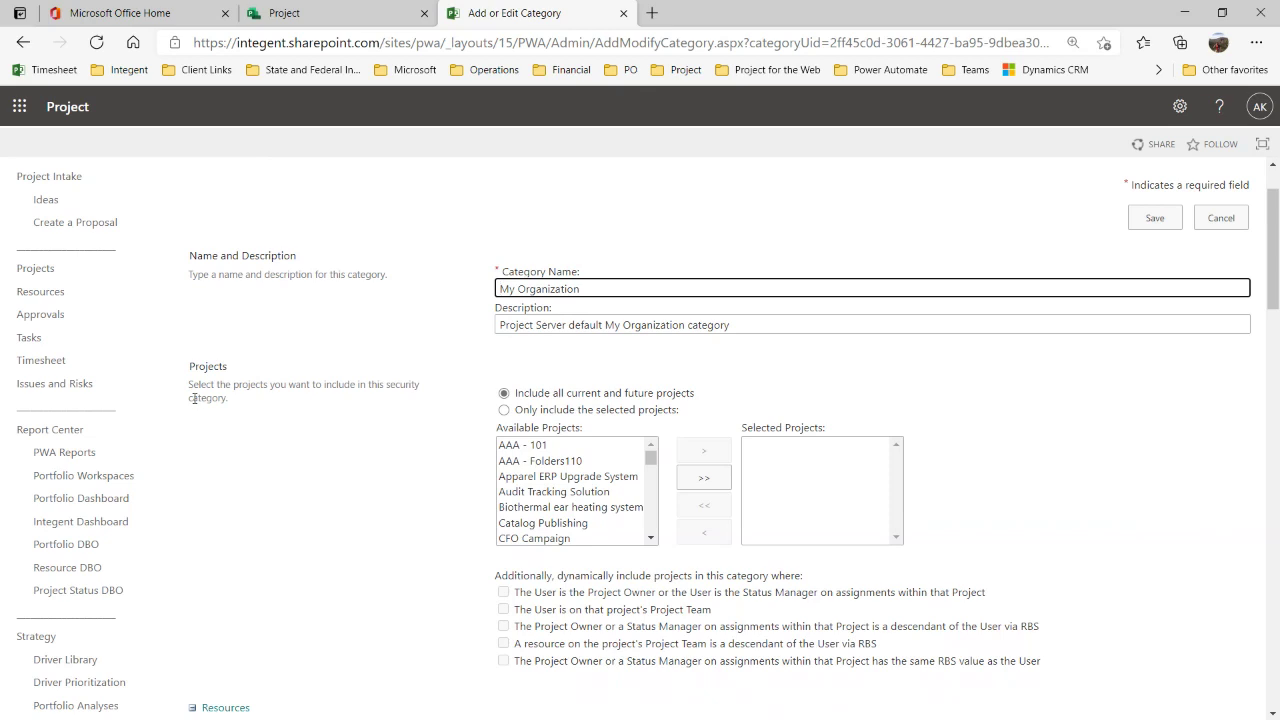
{"action": "scroll", "coordinate": [205, 420], "scroll_direction": "down", "scroll_amount": 2}
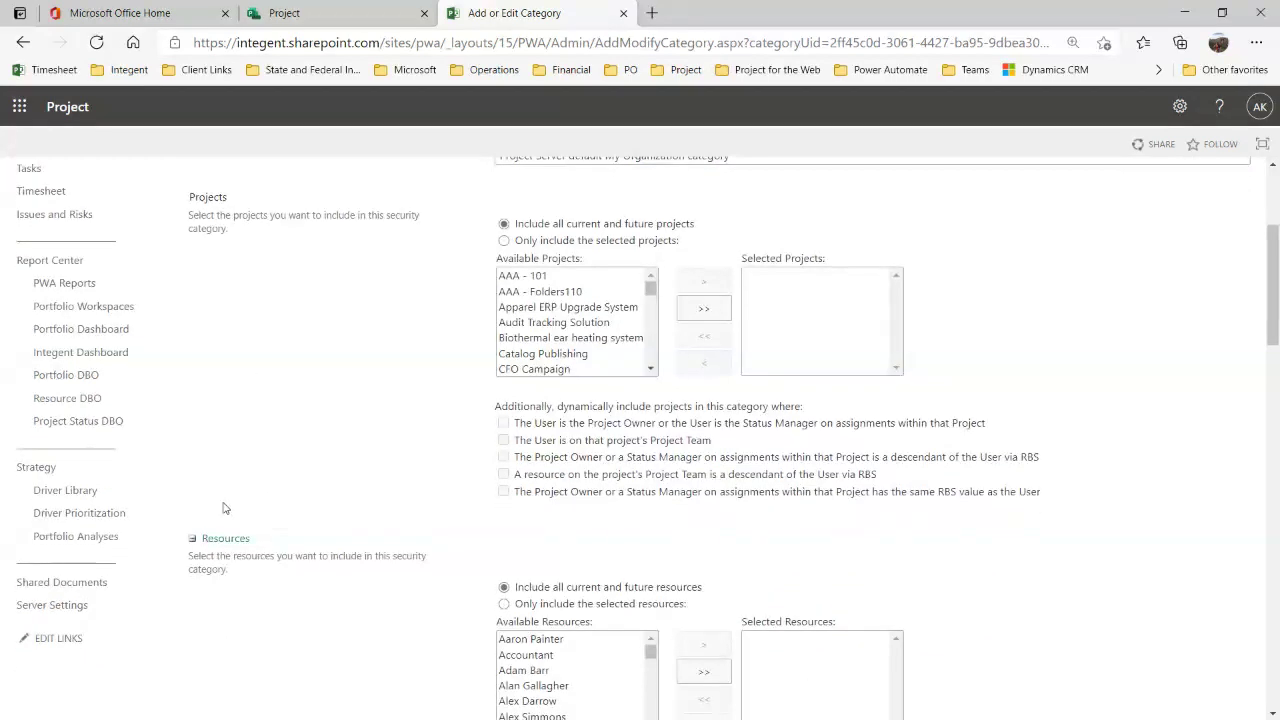
{"action": "scroll", "coordinate": [298, 549], "scroll_direction": "up", "scroll_amount": 1}
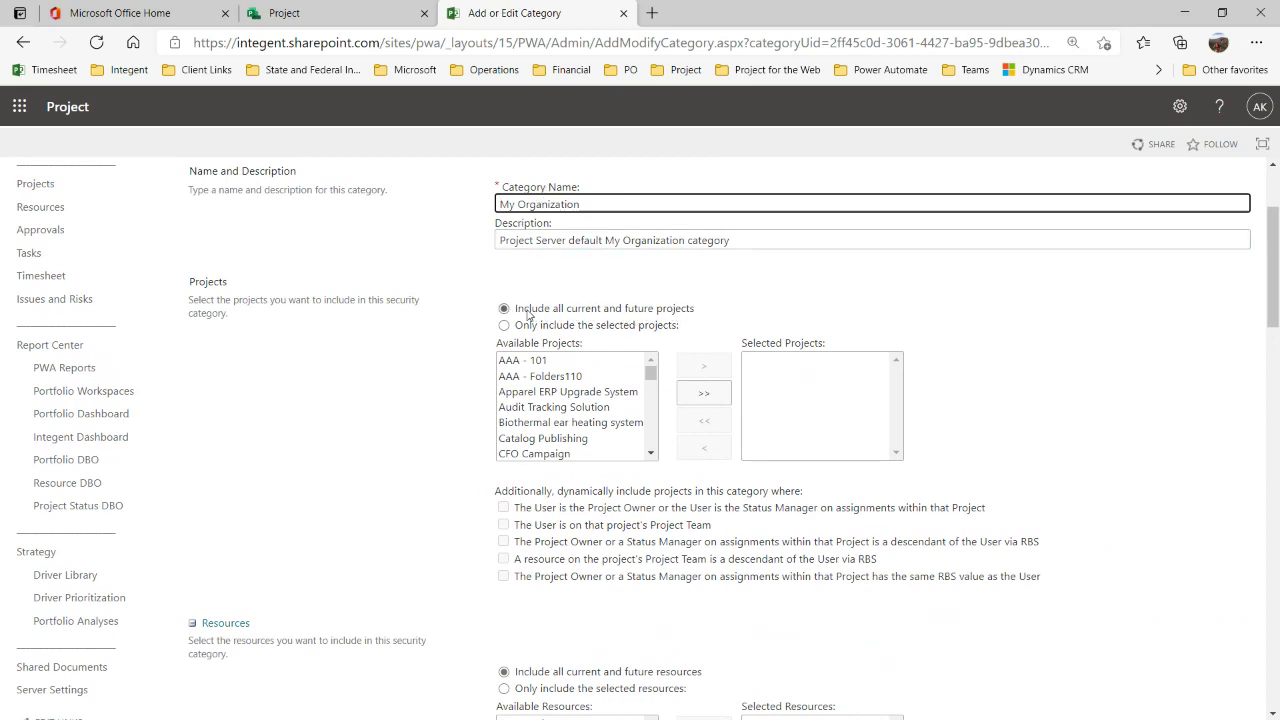
{"action": "scroll", "coordinate": [380, 525], "scroll_direction": "down", "scroll_amount": 1}
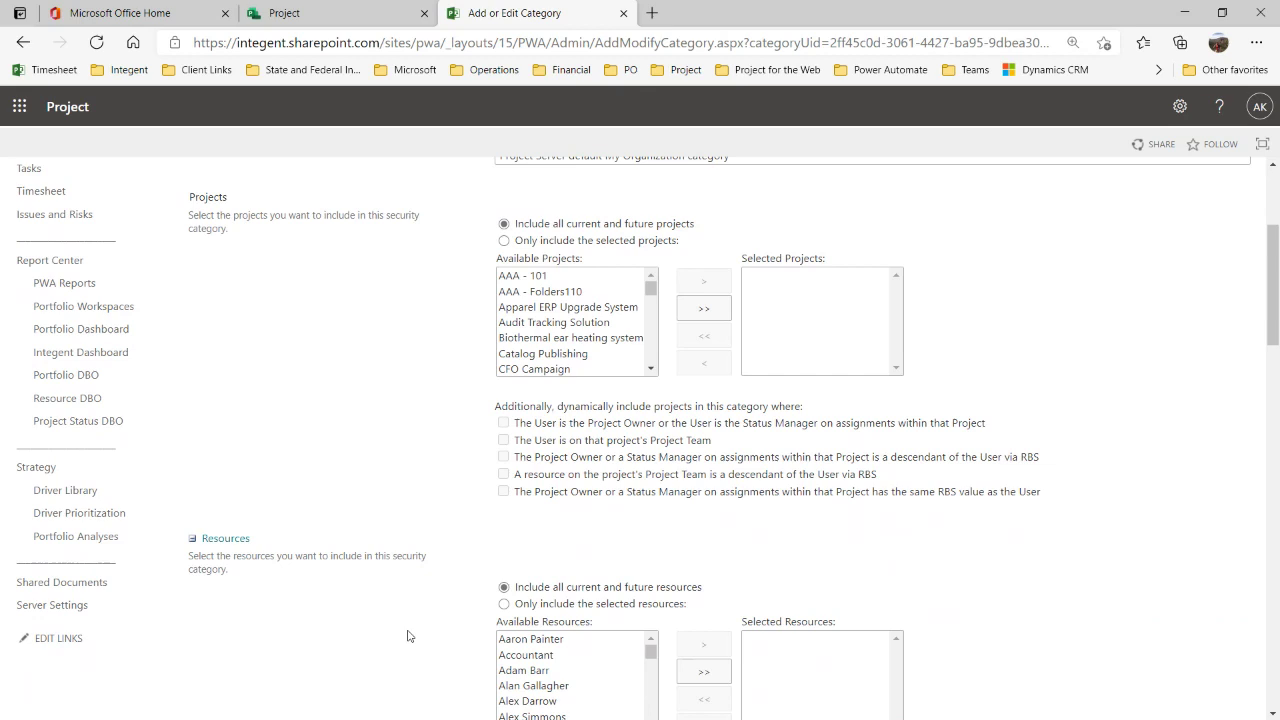
{"action": "scroll", "coordinate": [408, 600], "scroll_direction": "down", "scroll_amount": 5}
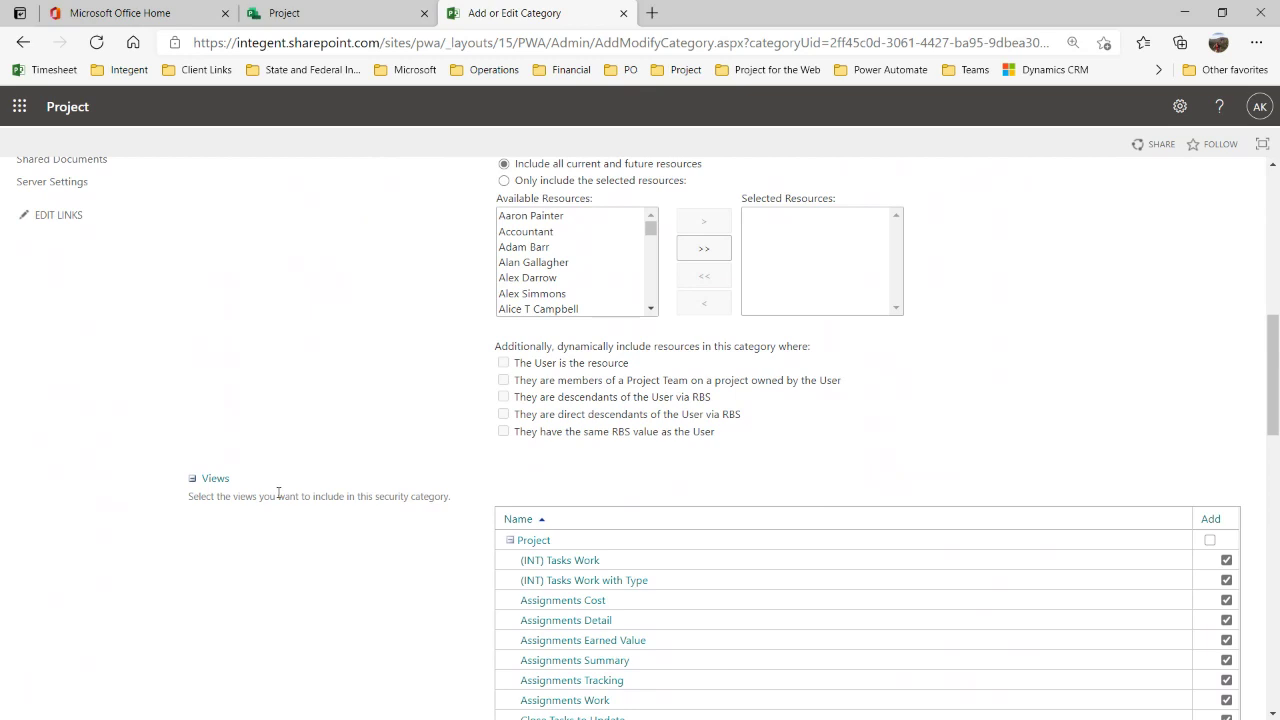
Review all the views included in the My Organization category, from Project to Resource Requests, and close it without saving.
{"action": "scroll", "coordinate": [281, 500], "scroll_direction": "down", "scroll_amount": 2}
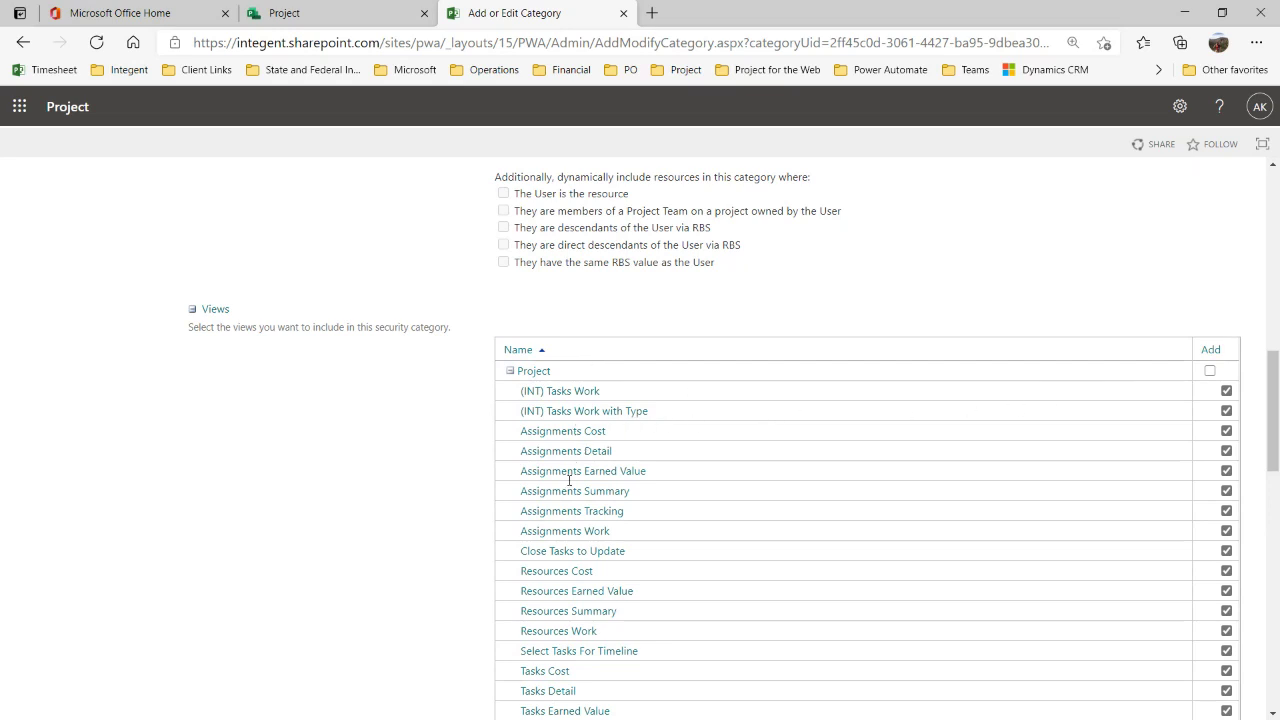
{"action": "scroll", "coordinate": [569, 480], "scroll_direction": "down", "scroll_amount": 3}
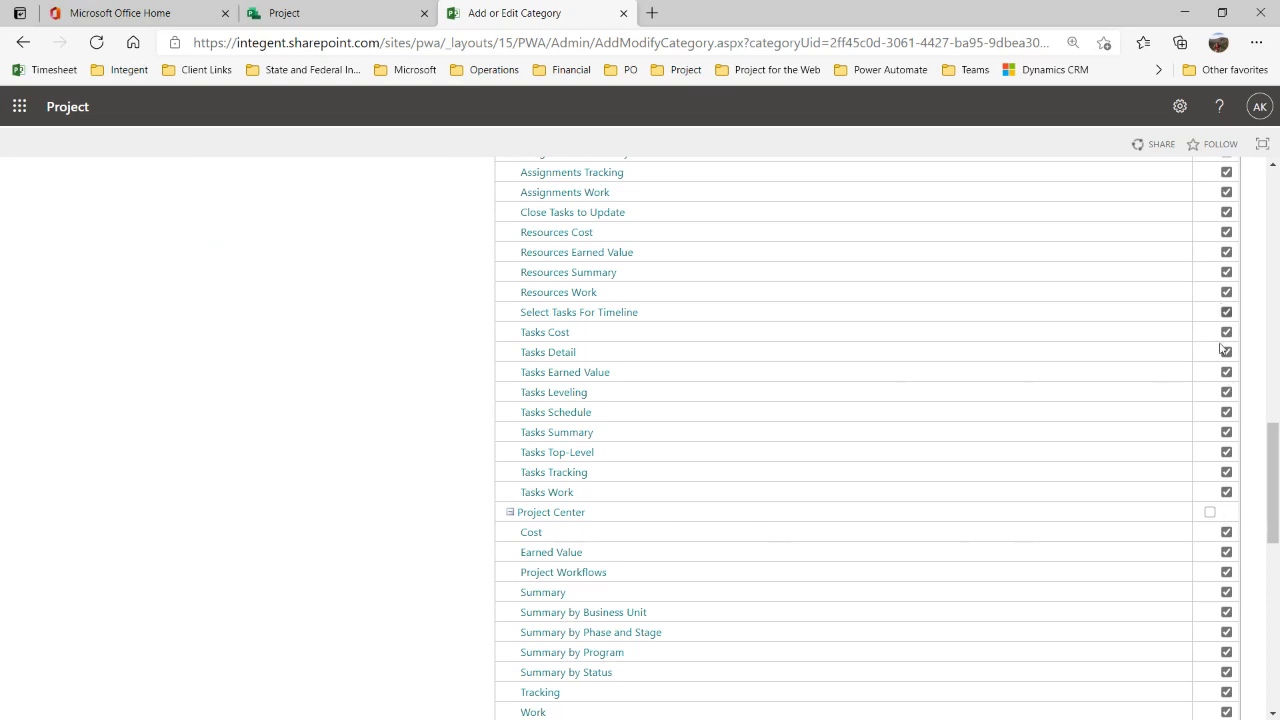
{"action": "scroll", "coordinate": [1214, 496], "scroll_direction": "down", "scroll_amount": 3}
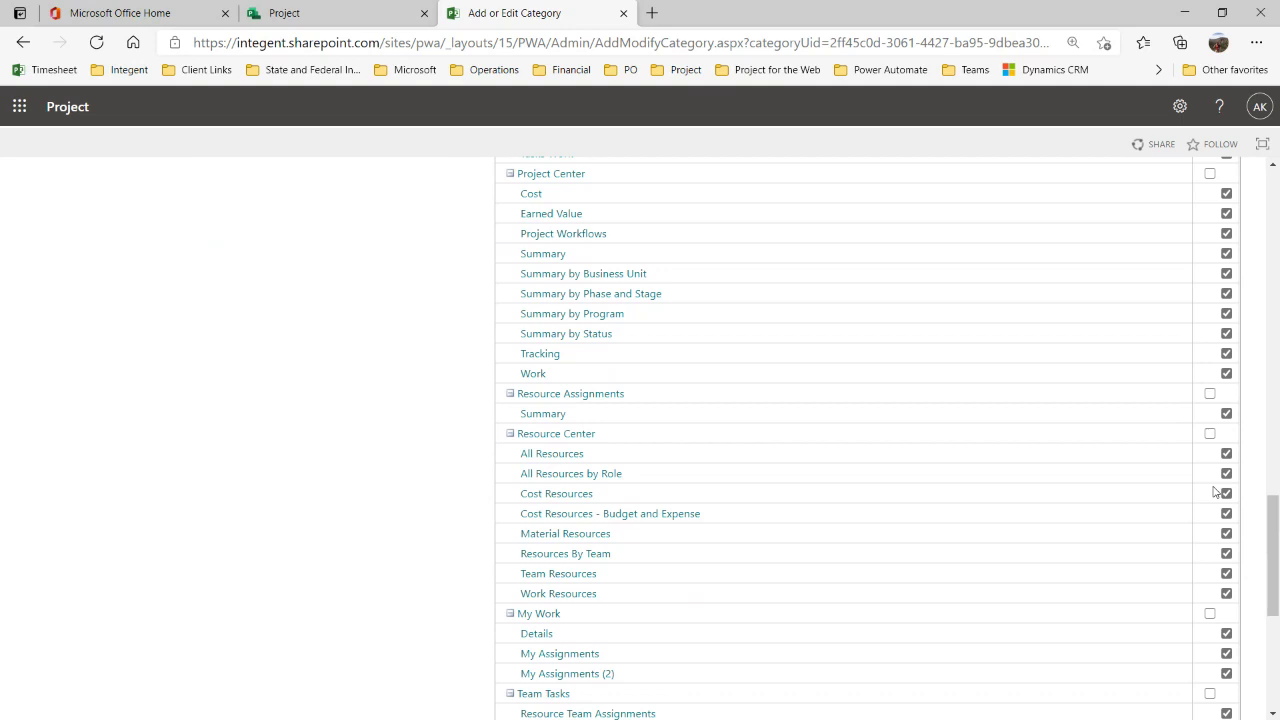
{"action": "scroll", "coordinate": [1215, 492], "scroll_direction": "down", "scroll_amount": 4}
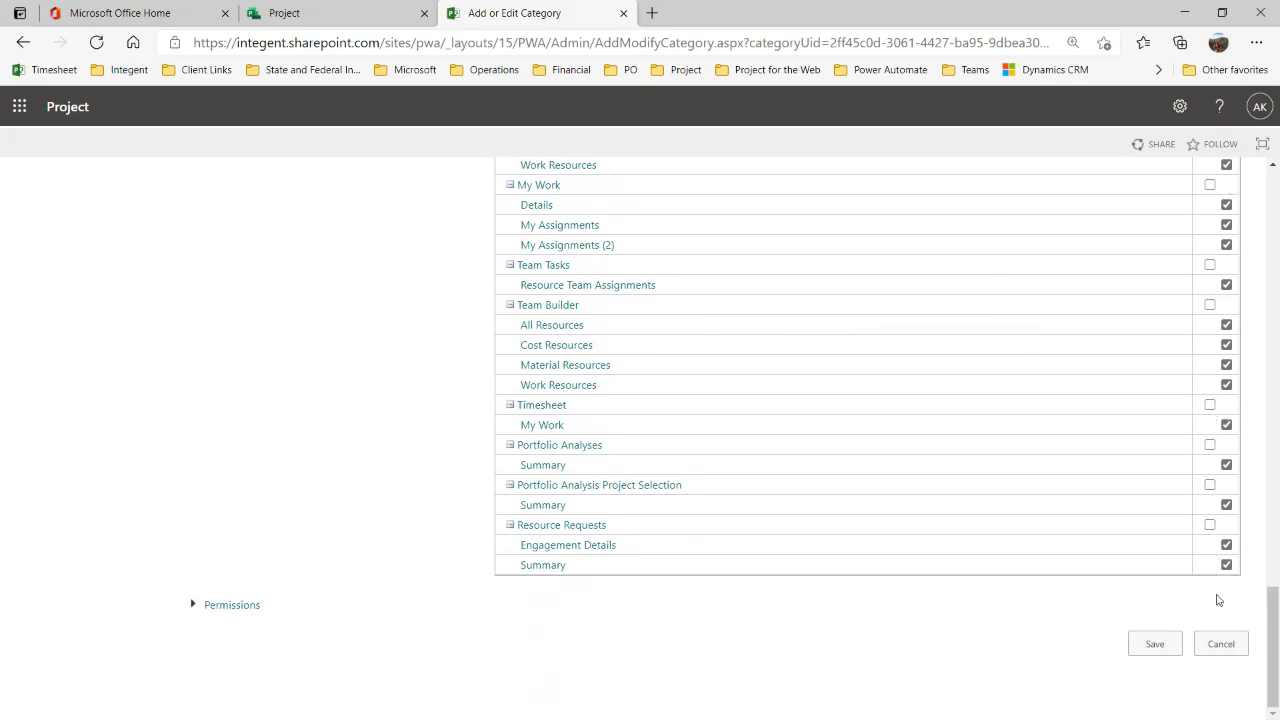
{"action": "left_click", "coordinate": [1220, 645]}
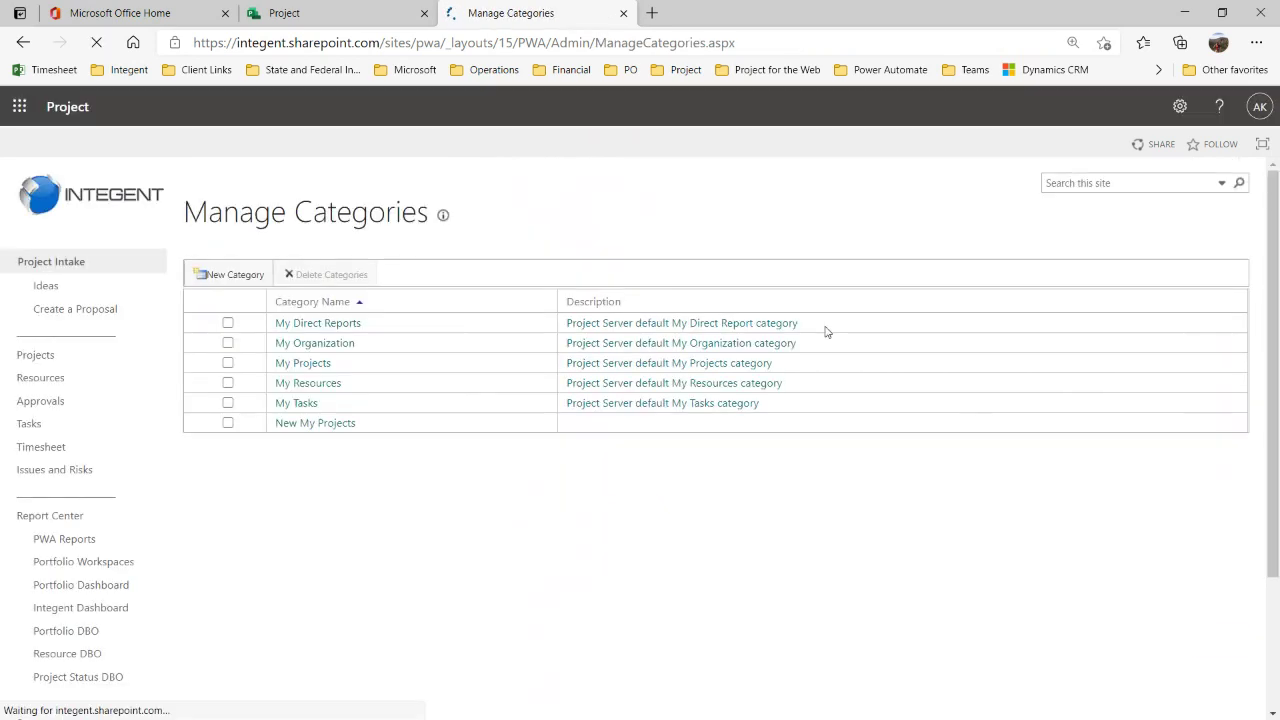
Open the My Projects category, review its rules for including projects and resources, and close it without saving.
{"action": "left_click", "coordinate": [308, 366]}
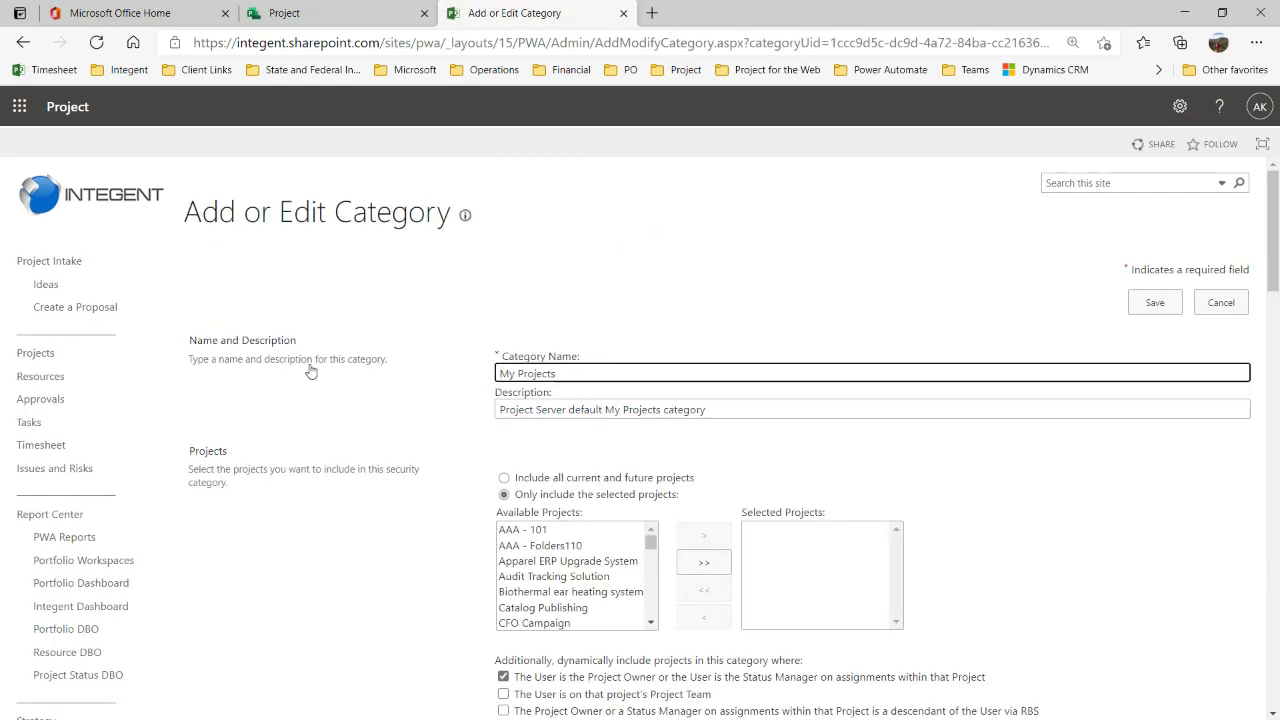
{"action": "scroll", "coordinate": [310, 372], "scroll_direction": "down", "scroll_amount": 1}
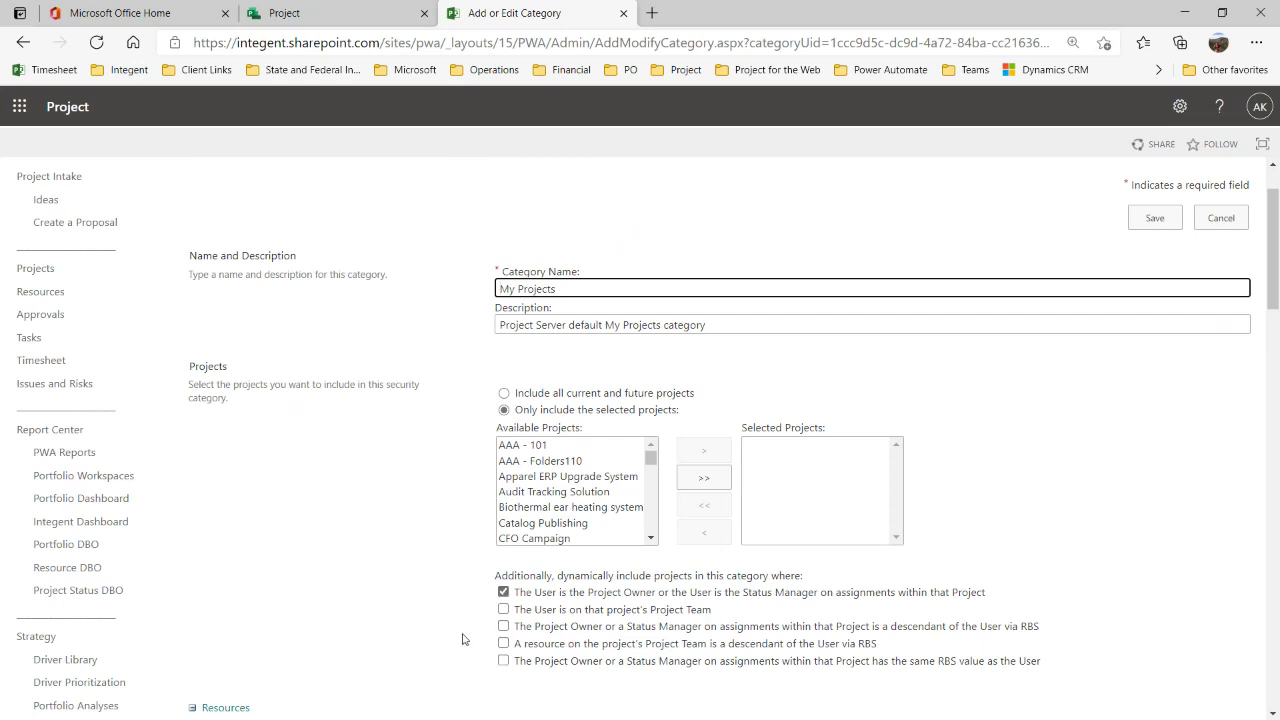
{"action": "scroll", "coordinate": [497, 593], "scroll_direction": "down", "scroll_amount": 1}
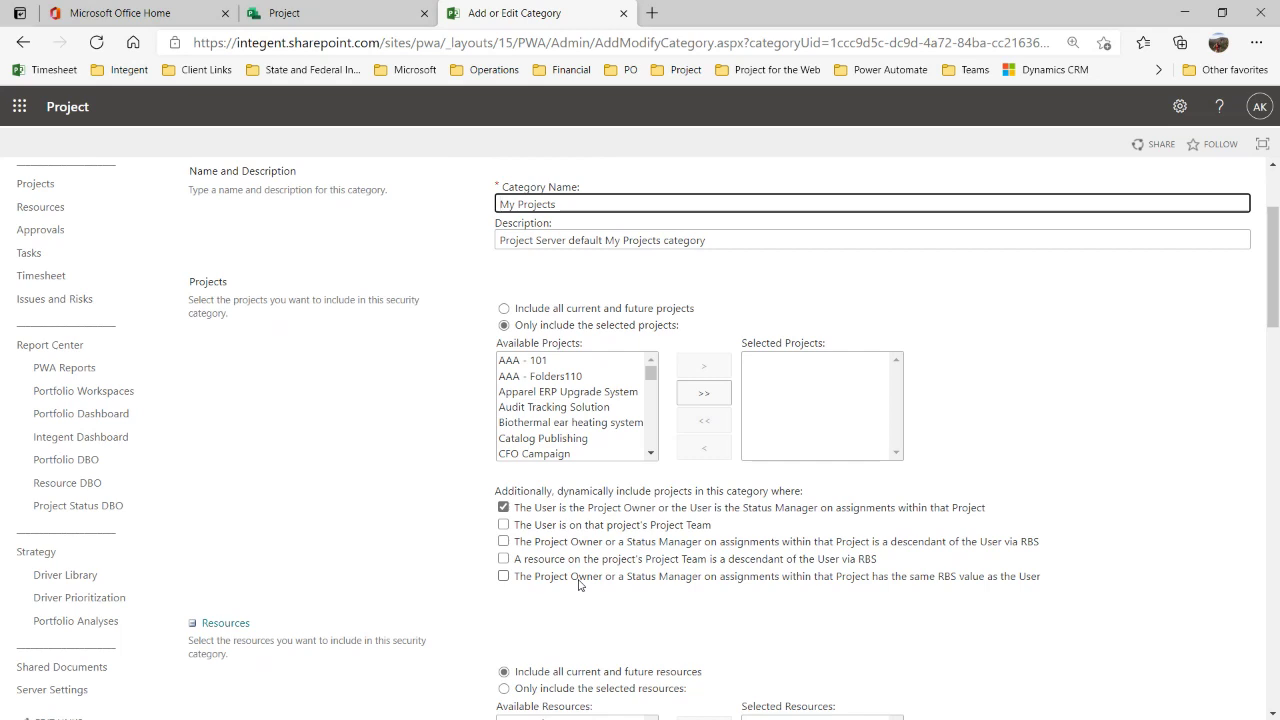
{"action": "scroll", "coordinate": [370, 563], "scroll_direction": "down", "scroll_amount": 2}
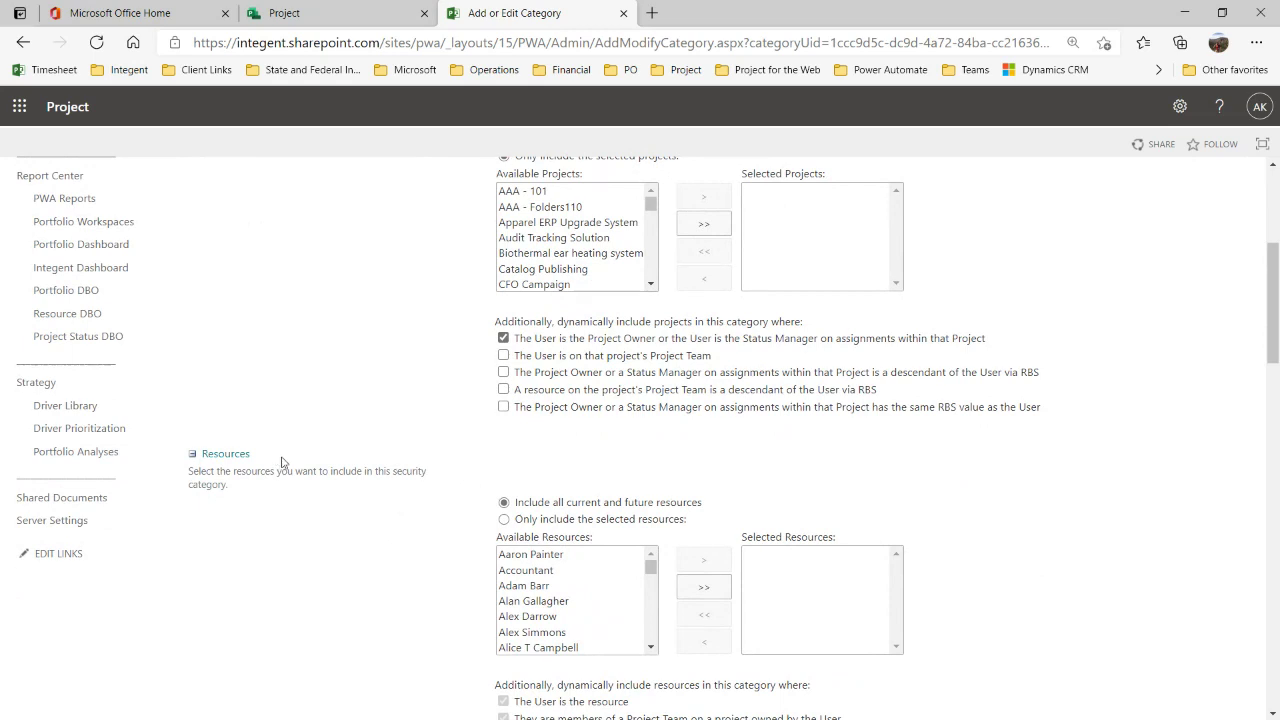
{"action": "scroll", "coordinate": [290, 470], "scroll_direction": "down", "scroll_amount": 1}
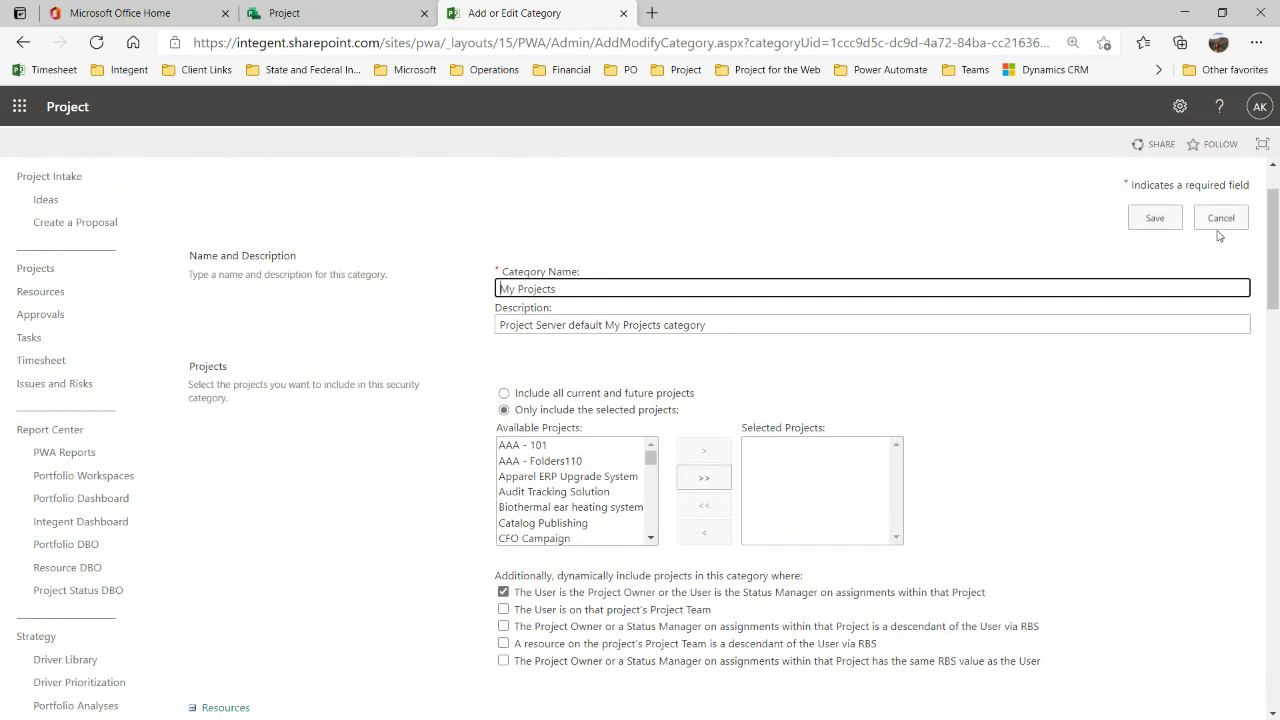
{"action": "left_click", "coordinate": [1219, 222]}
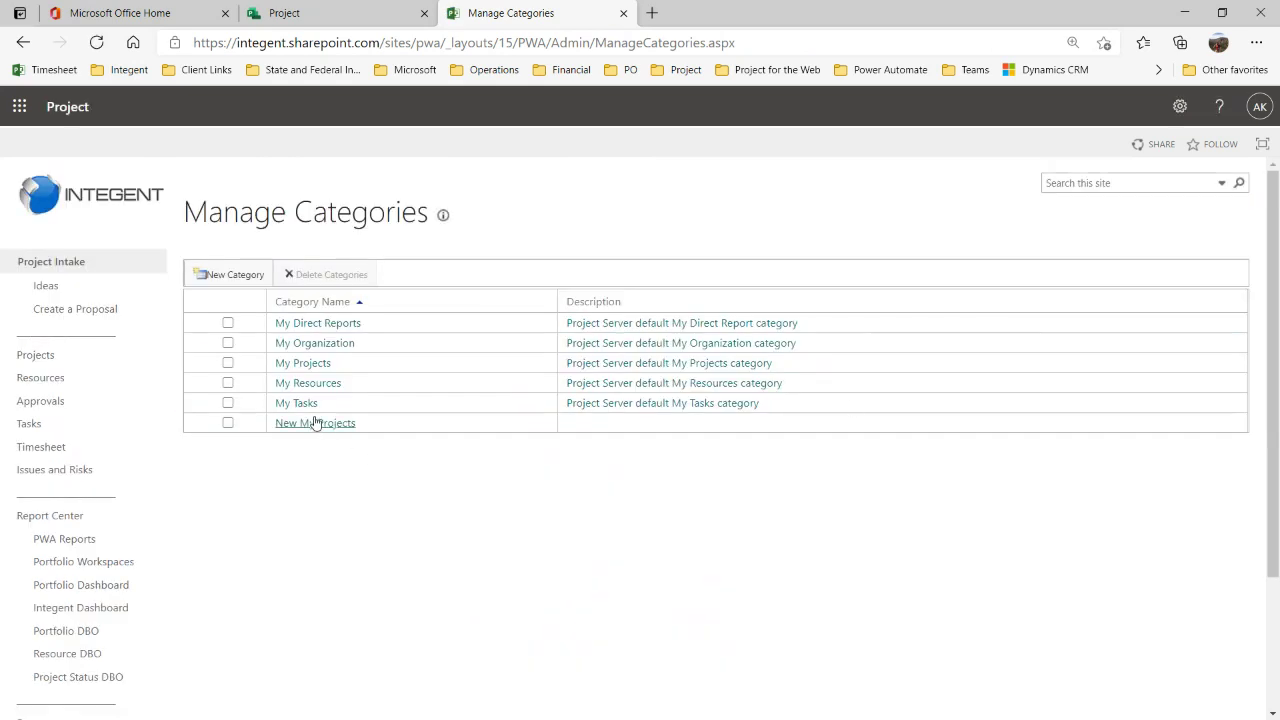
Open the My Tasks category and review its dynamic inclusion rules for projects and resources.
{"action": "left_click", "coordinate": [296, 403]}
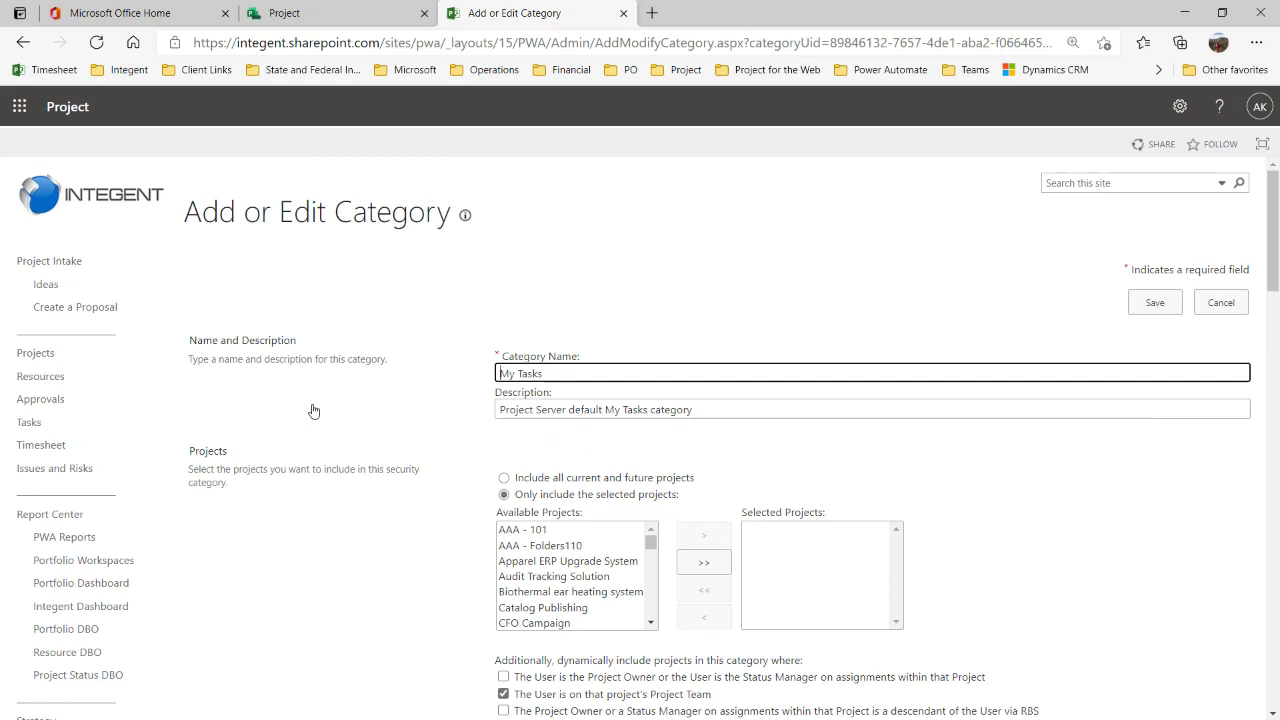
{"action": "scroll", "coordinate": [440, 360], "scroll_direction": "down", "scroll_amount": 1}
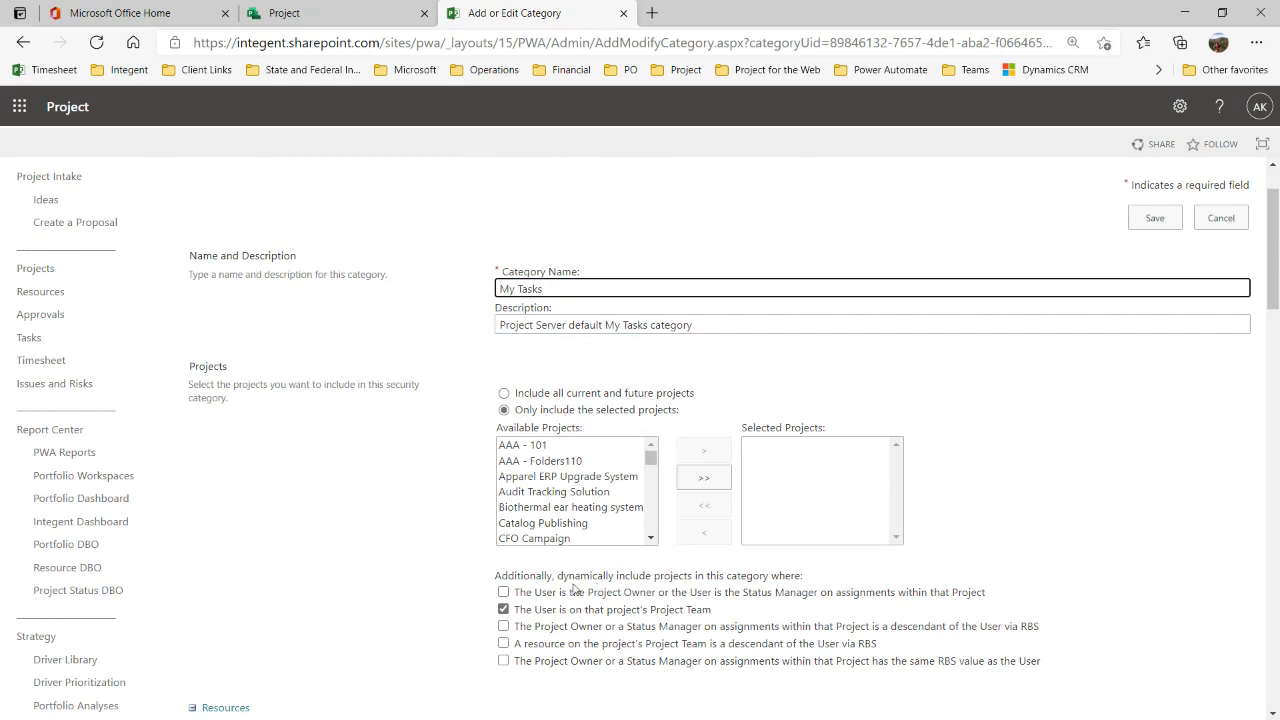
{"action": "left_click_drag", "start_coordinate": [560, 576], "coordinate": [608, 577]}
{"action": "left_click", "coordinate": [608, 576]}
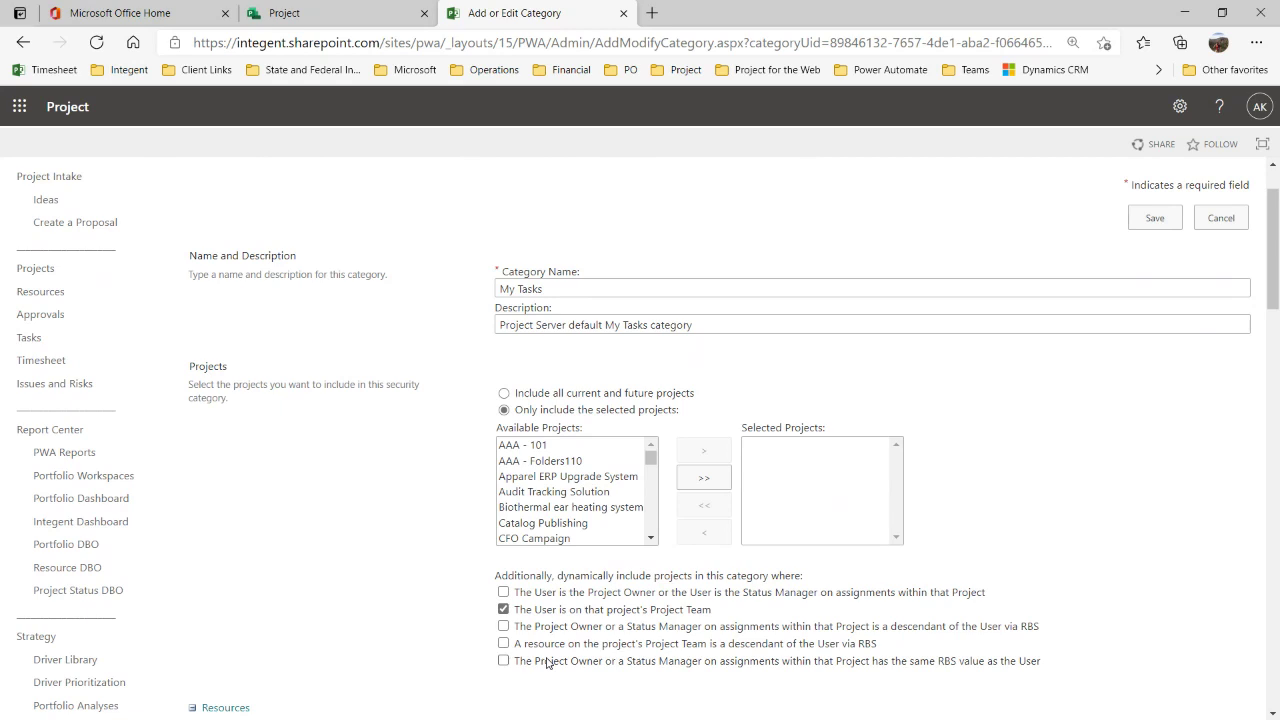
{"action": "scroll", "coordinate": [342, 565], "scroll_direction": "down", "scroll_amount": 3}
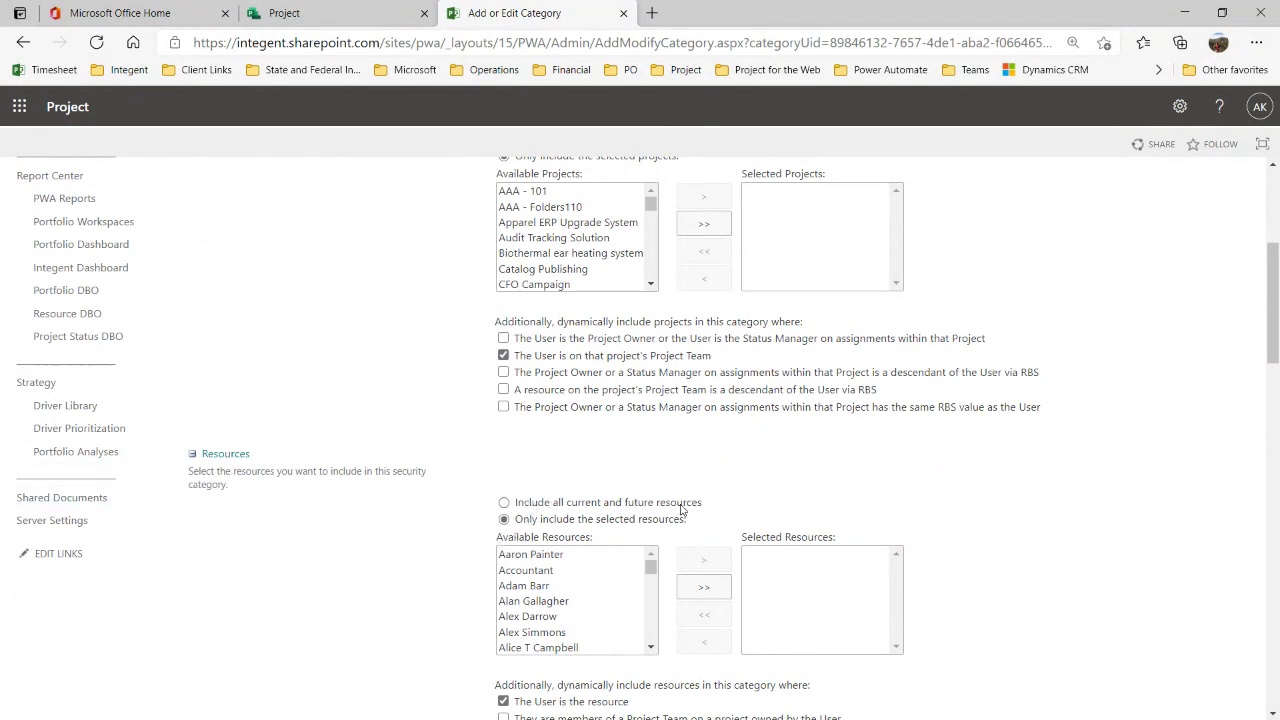
{"action": "scroll", "coordinate": [560, 540], "scroll_direction": "down", "scroll_amount": 1}
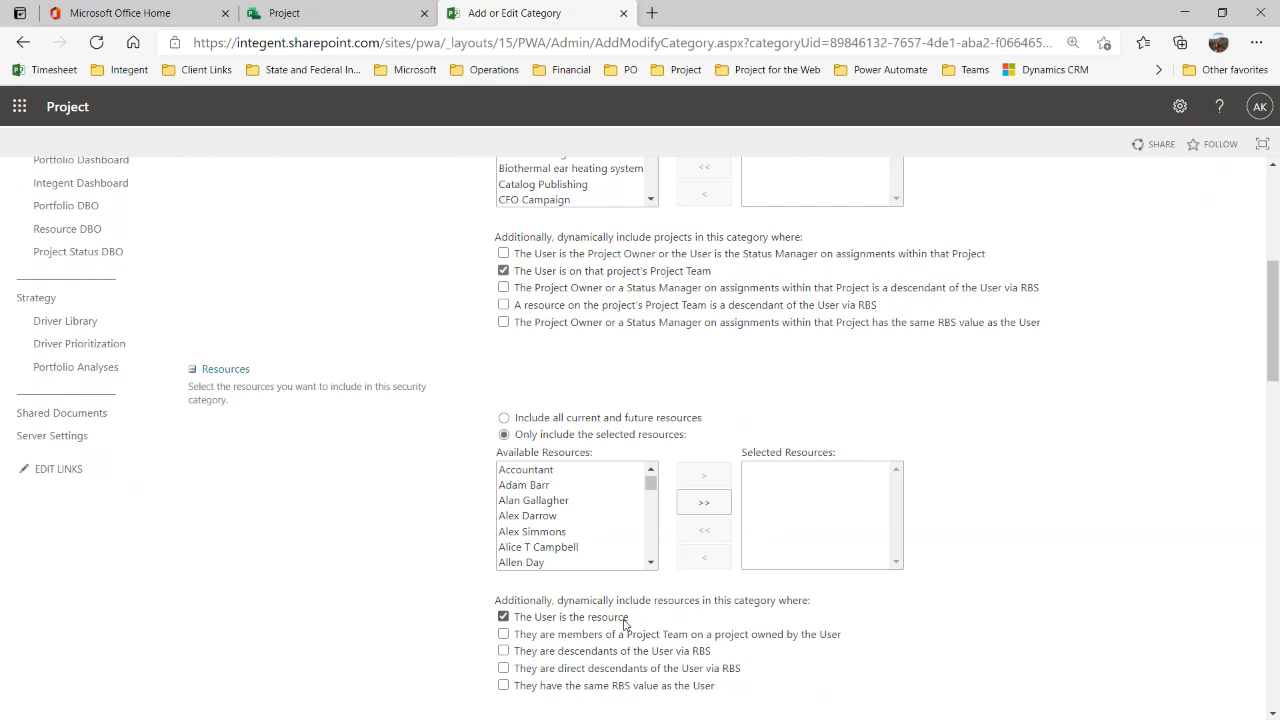
Review which Project views the My Tasks category includes, from Close Tasks to Update through Tasks Summary.
{"action": "scroll", "coordinate": [624, 622], "scroll_direction": "down", "scroll_amount": 3}
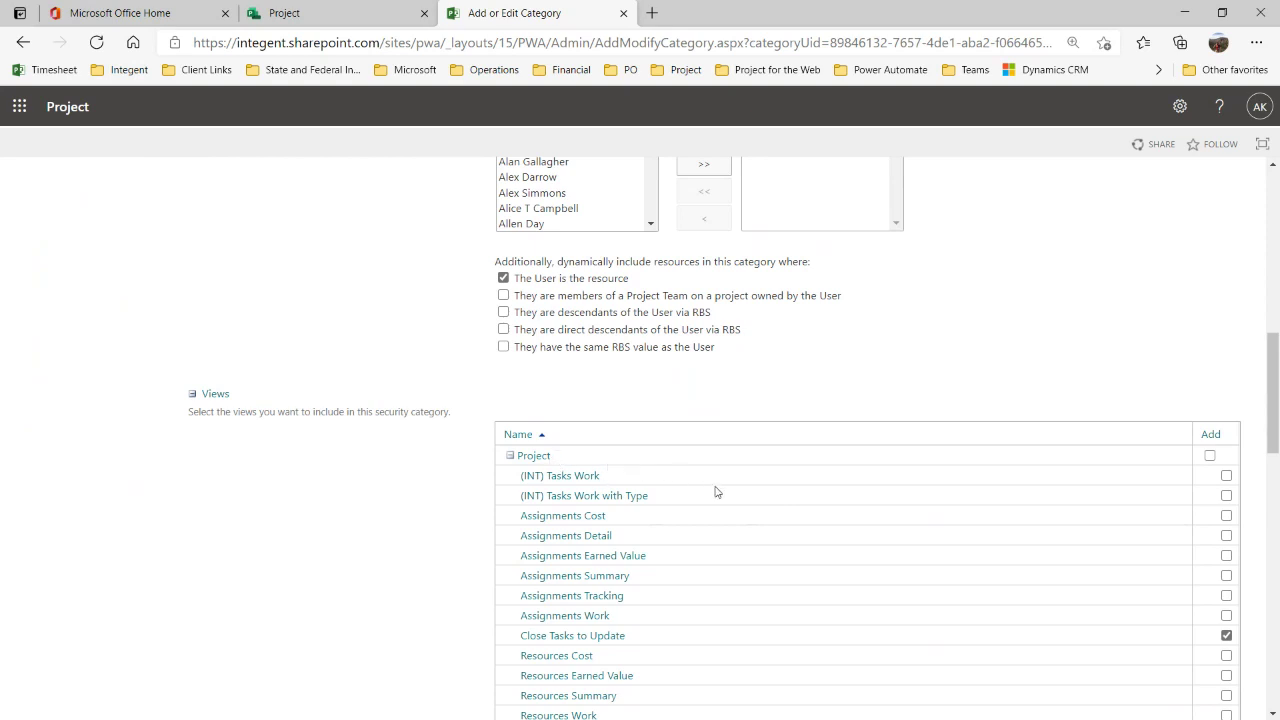
{"action": "left_click", "coordinate": [910, 635]}
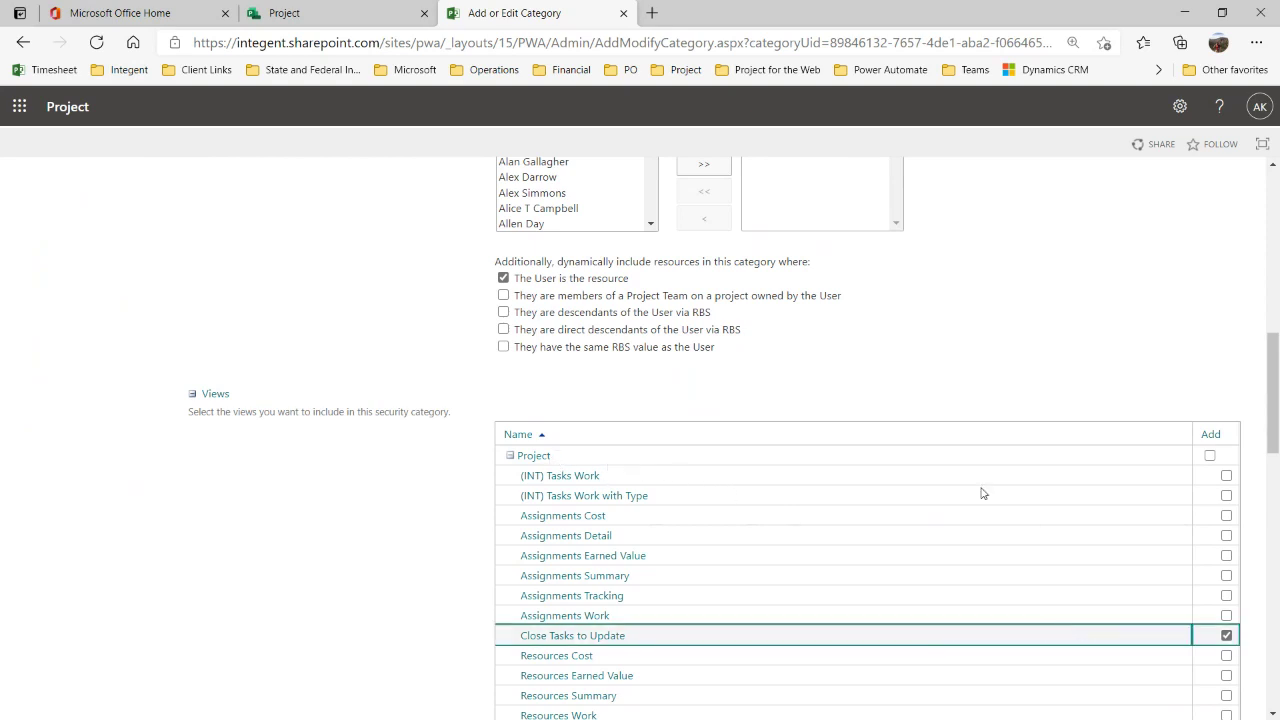
{"action": "scroll", "coordinate": [970, 512], "scroll_direction": "down", "scroll_amount": 1}
{"action": "scroll", "coordinate": [968, 519], "scroll_direction": "down", "scroll_amount": 1}
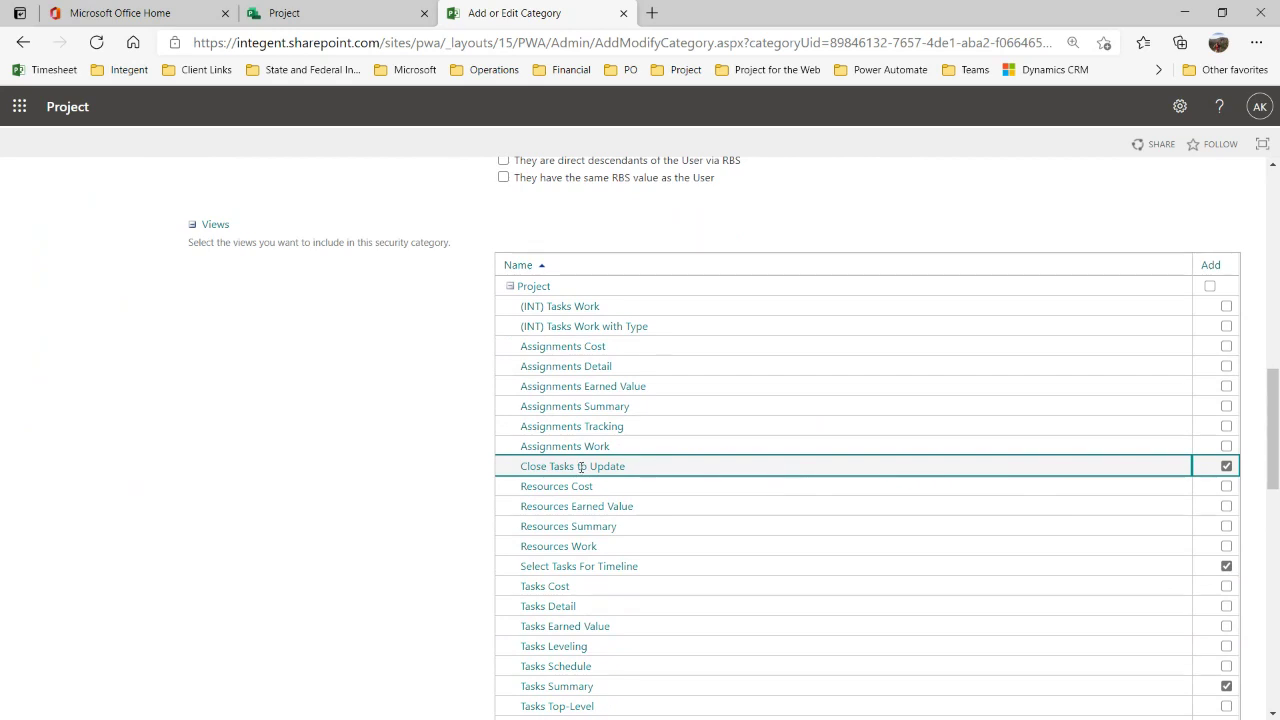
{"action": "left_click", "coordinate": [646, 568]}
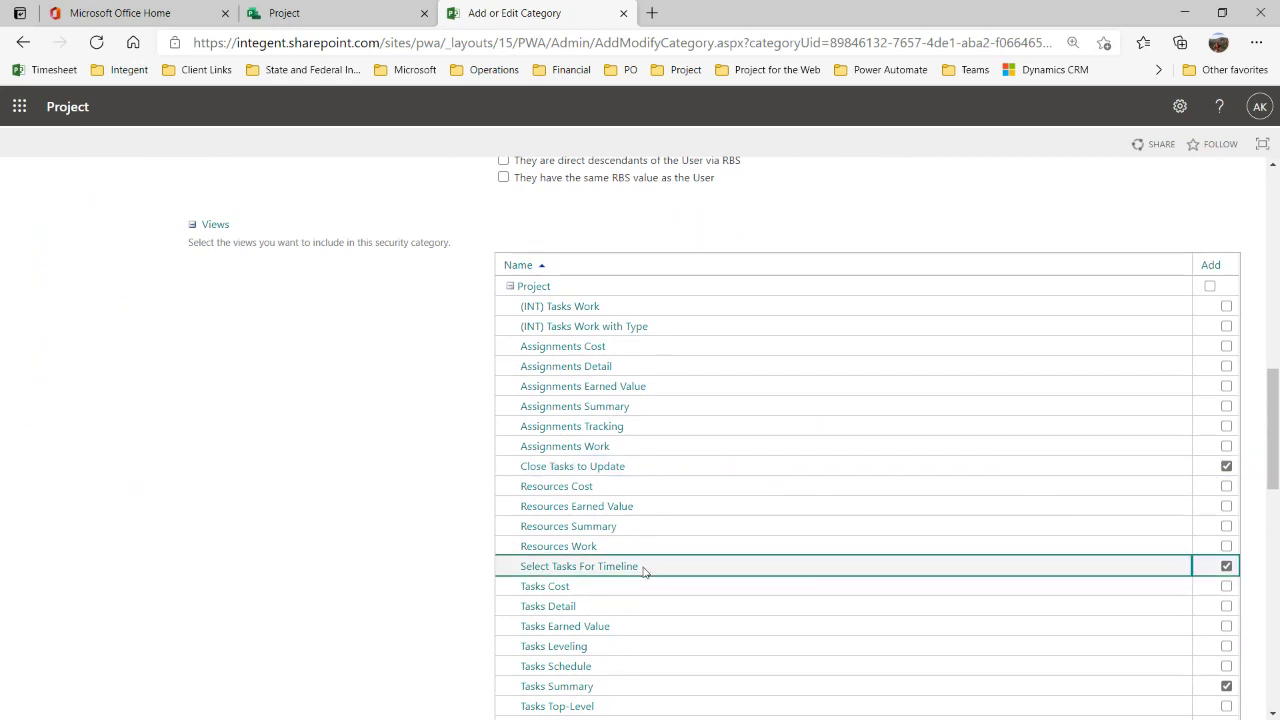
{"action": "left_click", "coordinate": [726, 684]}
{"action": "scroll", "coordinate": [728, 680], "scroll_direction": "down", "scroll_amount": 2}
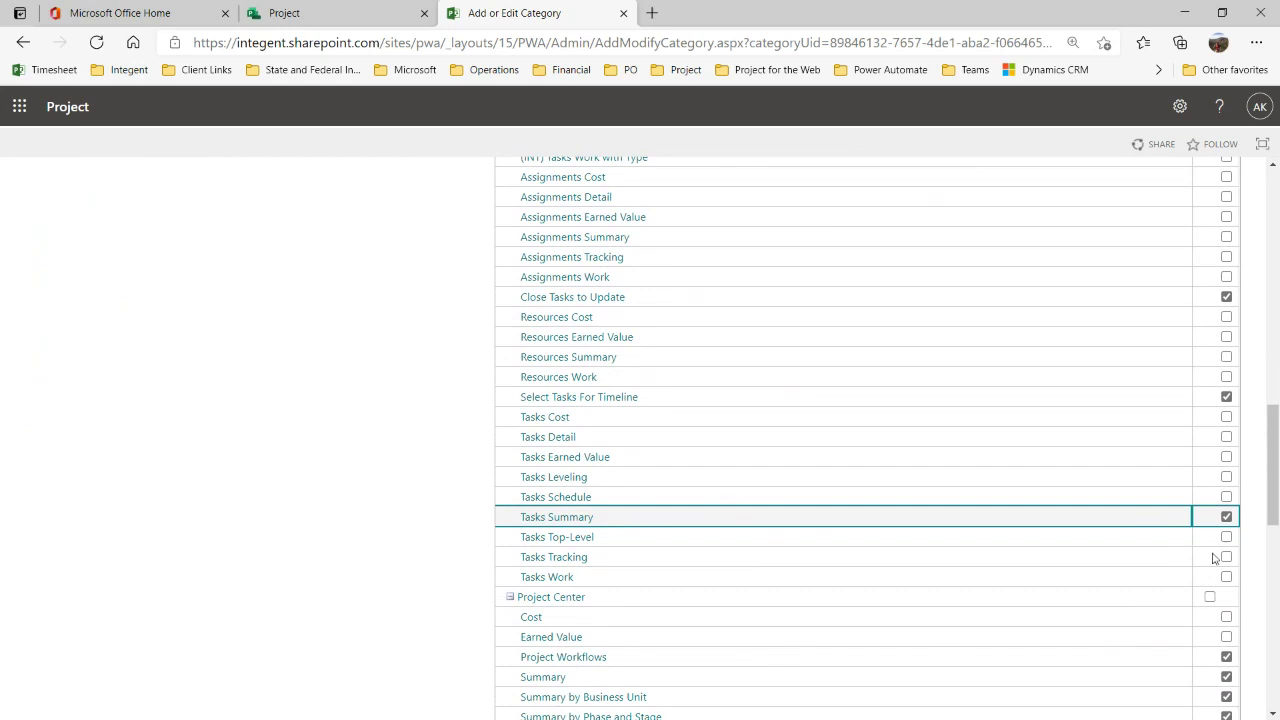
Review the Project Center and Resource Assignments views selected for the My Tasks category.
{"action": "scroll", "coordinate": [1016, 575], "scroll_direction": "down", "scroll_amount": 3}
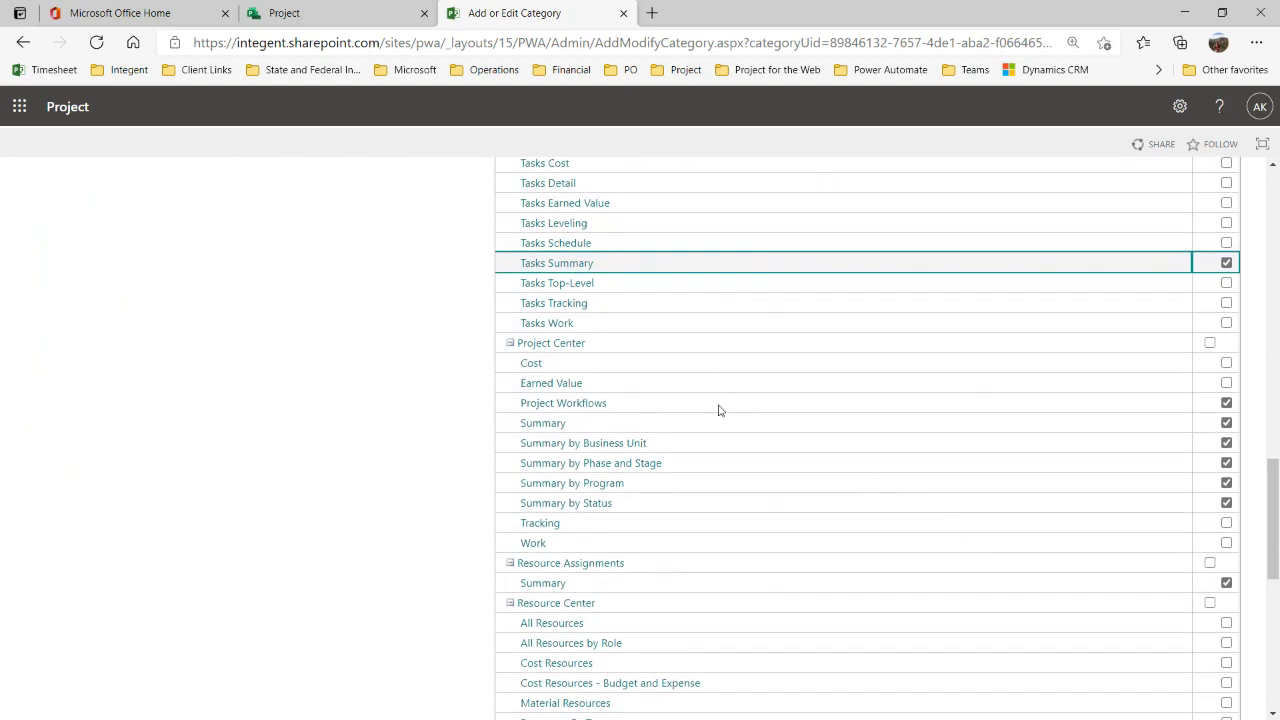
{"action": "left_click", "coordinate": [1134, 405]}
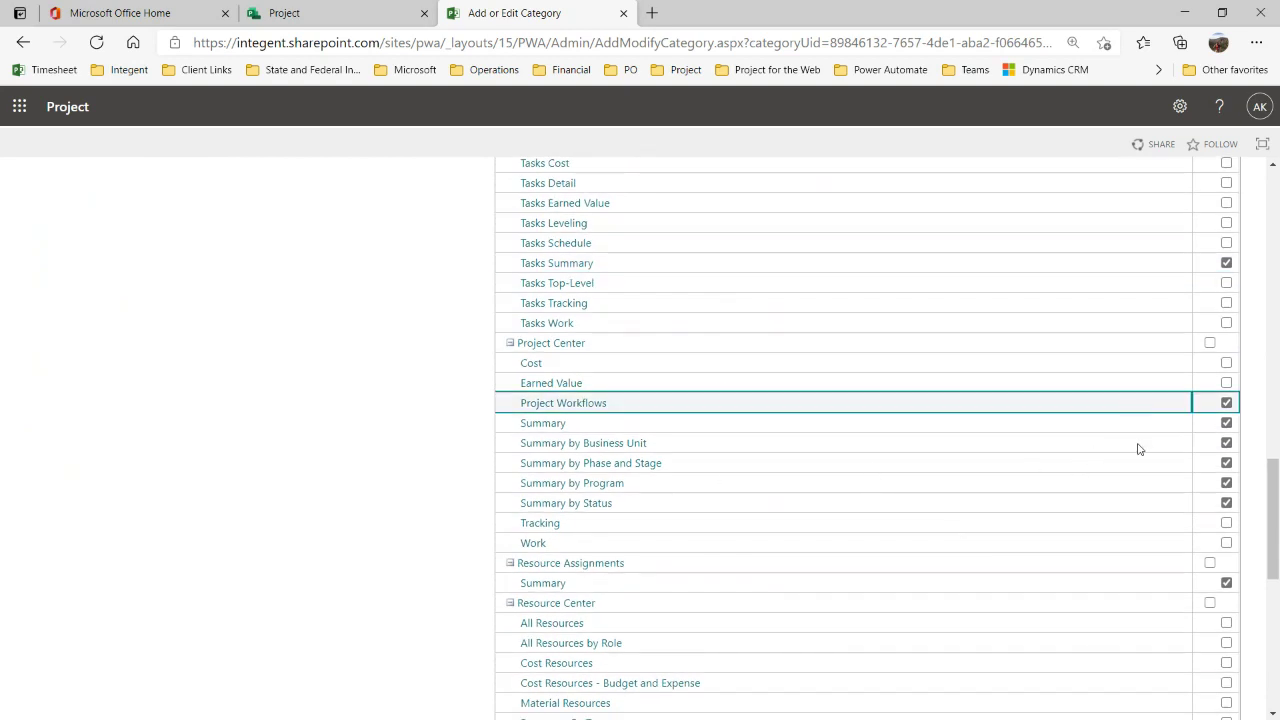
{"action": "left_click", "coordinate": [1167, 388]}
{"action": "left_click", "coordinate": [1164, 365]}
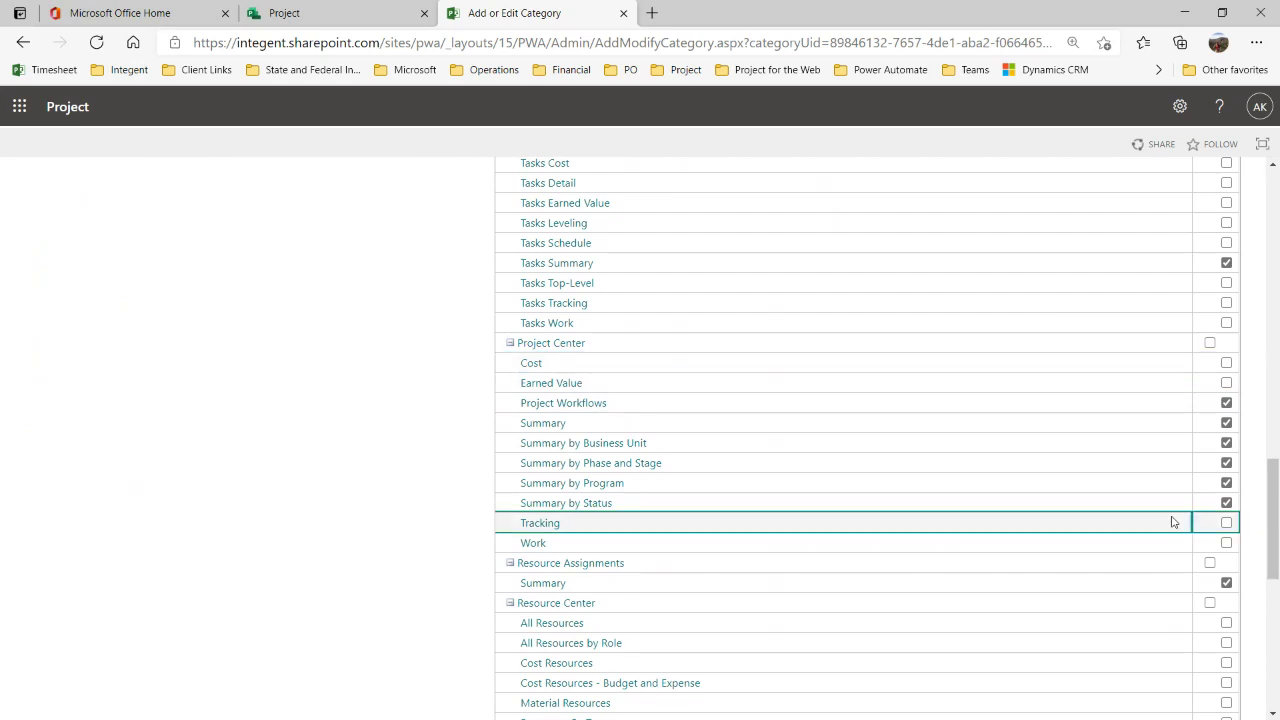
{"action": "left_click", "coordinate": [1172, 522]}
{"action": "left_click", "coordinate": [1170, 545]}
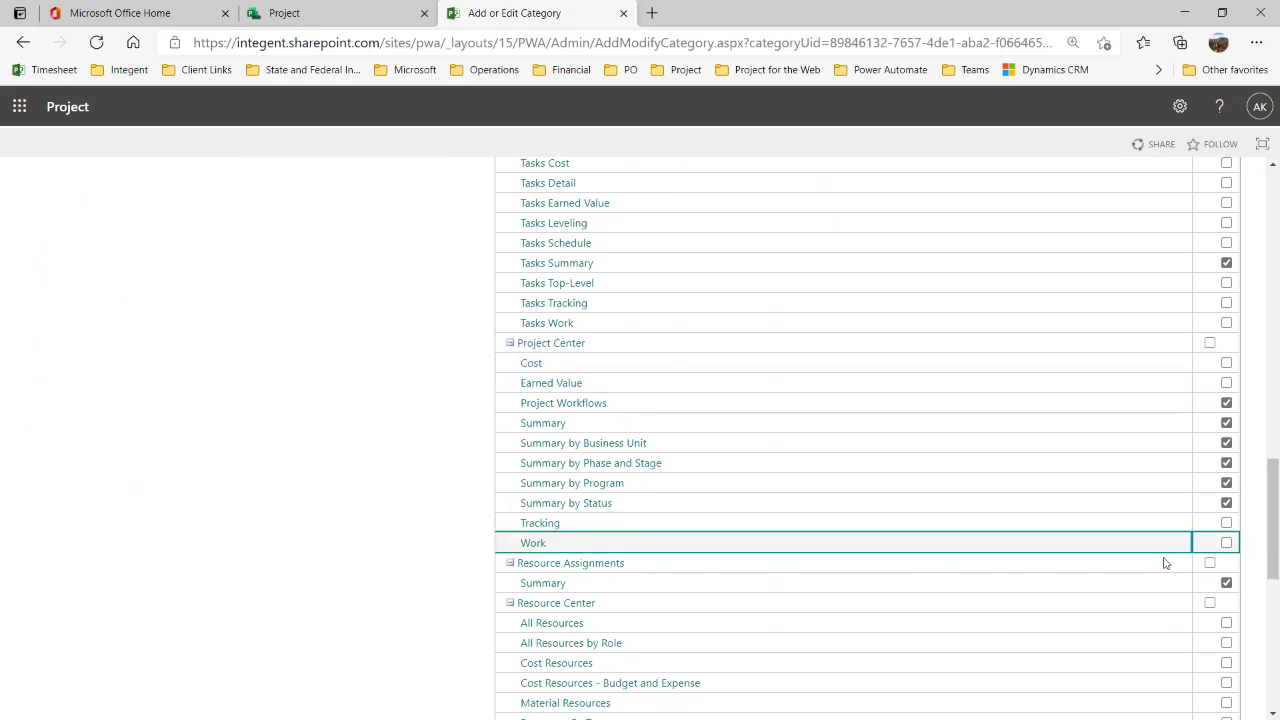
{"action": "left_click", "coordinate": [1164, 586]}
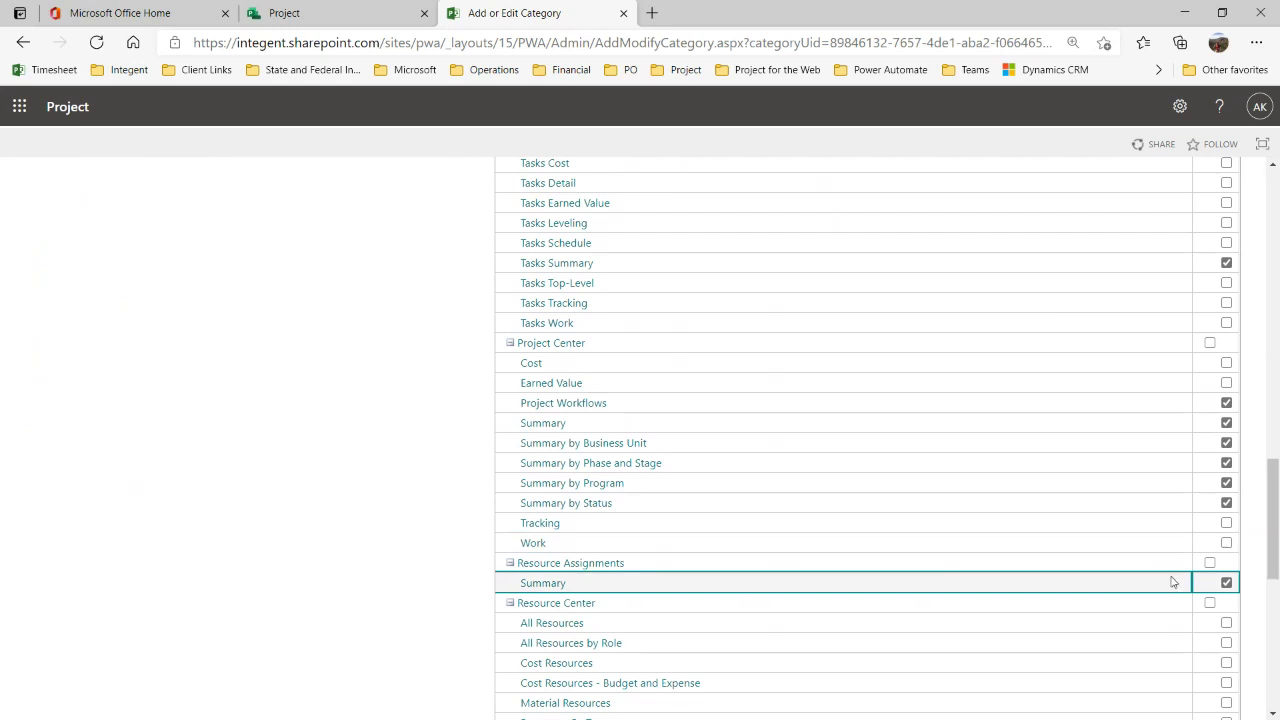
Check the remaining My Tasks views, from Resource Center to Resource Requests, and close the category without saving.
{"action": "scroll", "coordinate": [1171, 580], "scroll_direction": "down", "scroll_amount": 1}
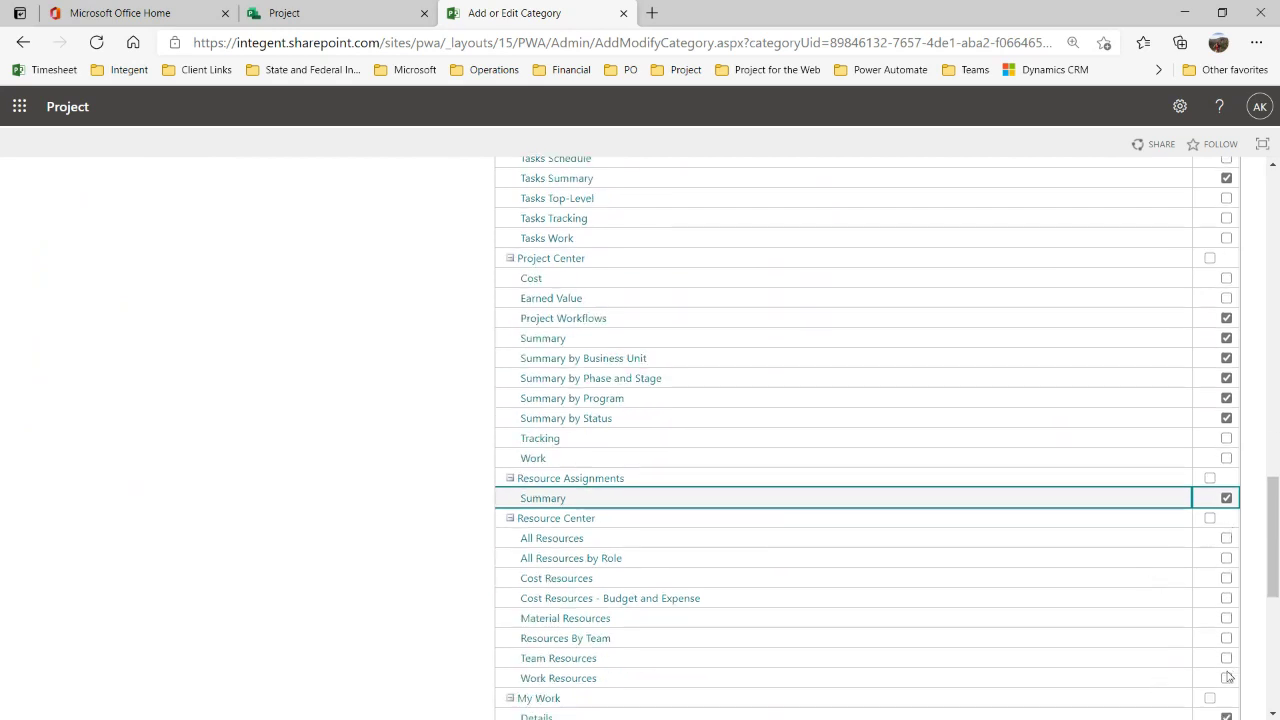
{"action": "scroll", "coordinate": [1230, 677], "scroll_direction": "down", "scroll_amount": 2}
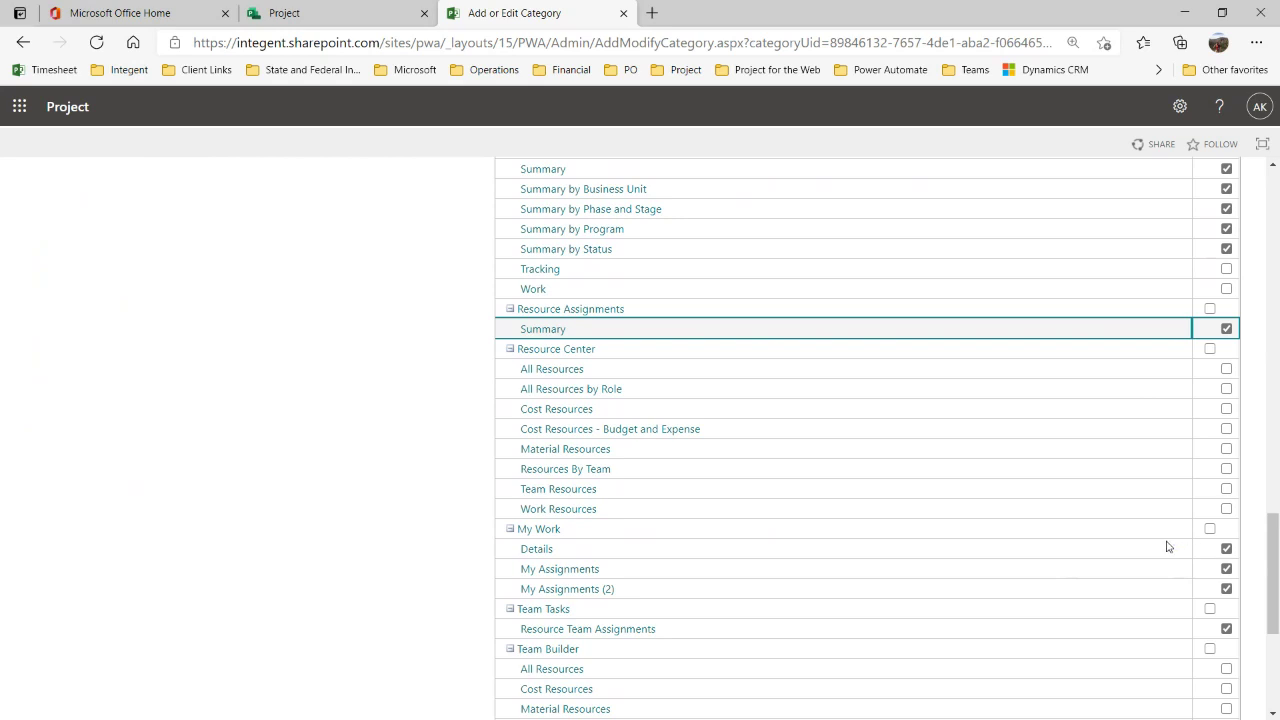
{"action": "scroll", "coordinate": [1170, 550], "scroll_direction": "down", "scroll_amount": 4}
{"action": "left_click", "coordinate": [1220, 643]}
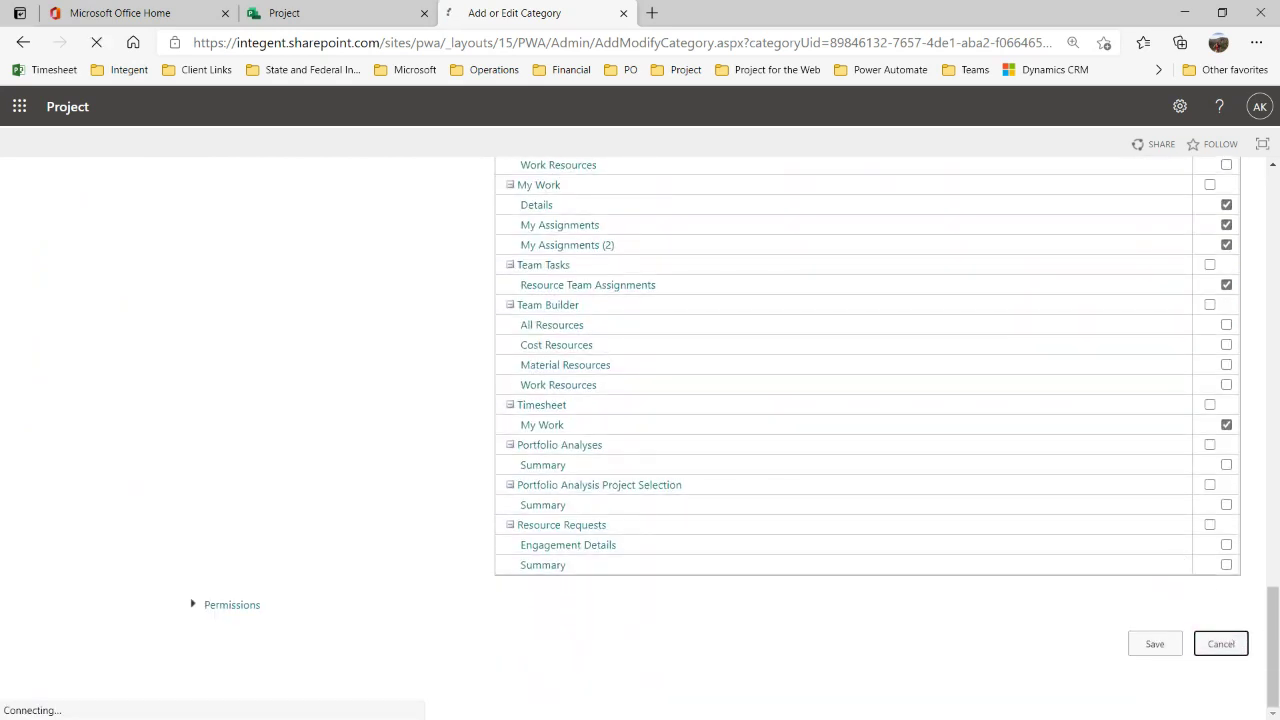
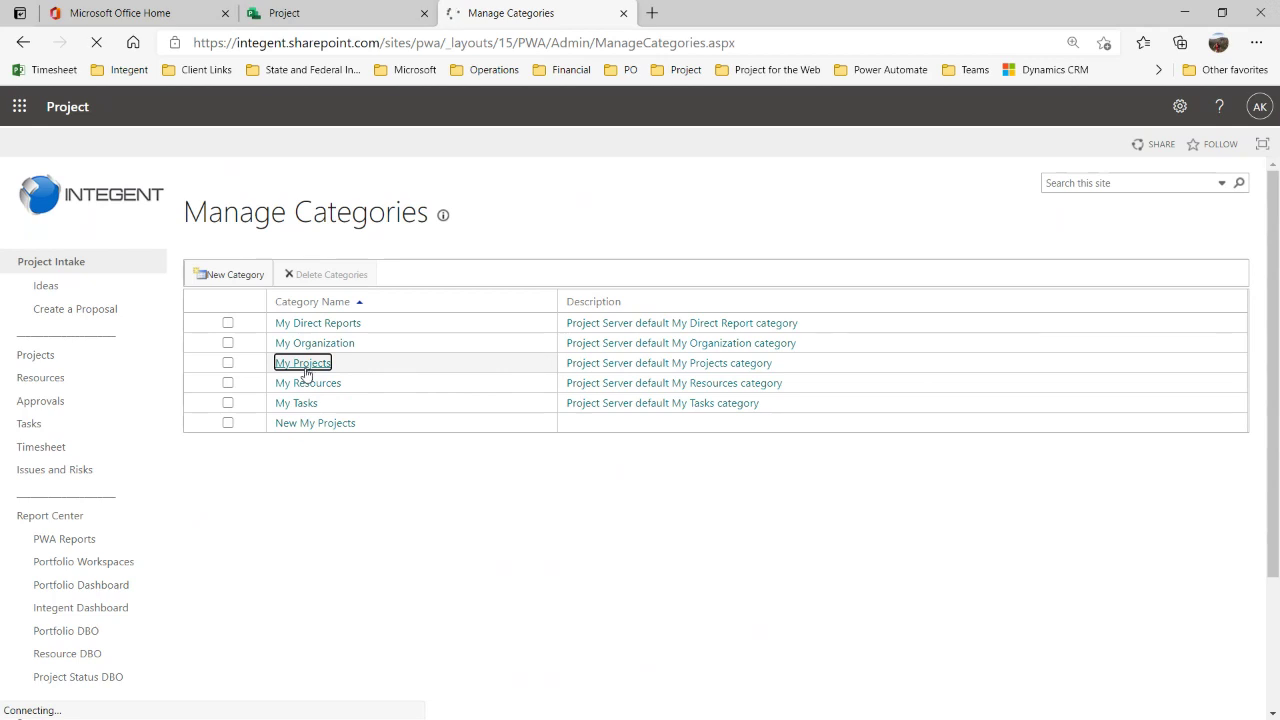
Review the RBS-based inclusion rules for projects and resources in the My Projects category, and close it without saving.
{"action": "scroll", "coordinate": [474, 387], "scroll_direction": "down", "scroll_amount": 2}
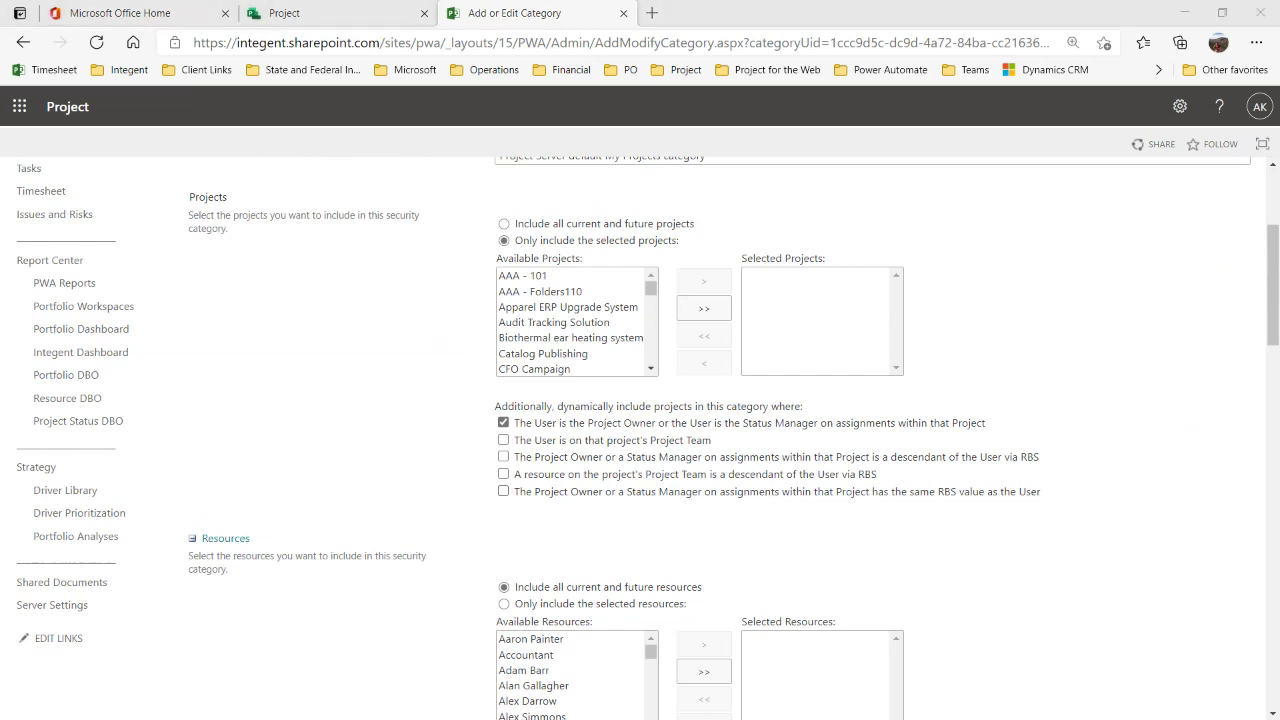
{"action": "left_click_drag", "start_coordinate": [0, 2], "coordinate": [281, 48]}
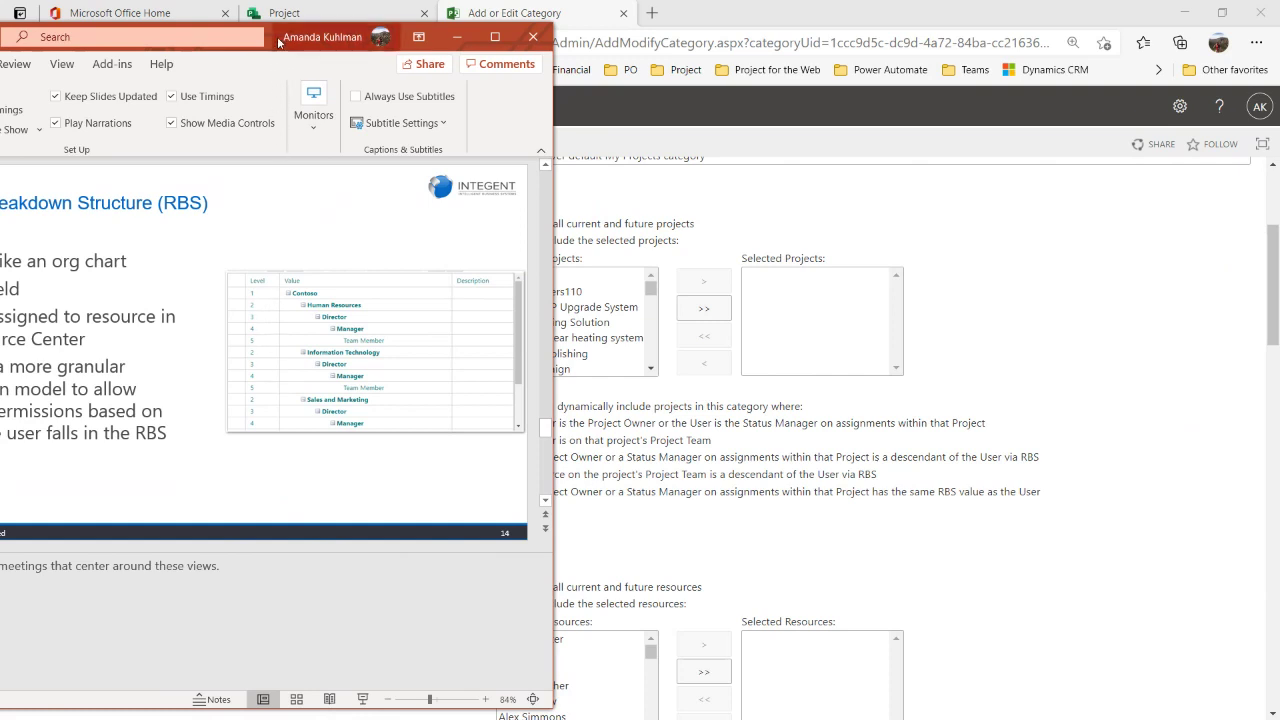
{"action": "left_click_drag", "start_coordinate": [281, 42], "coordinate": [0, 42]}
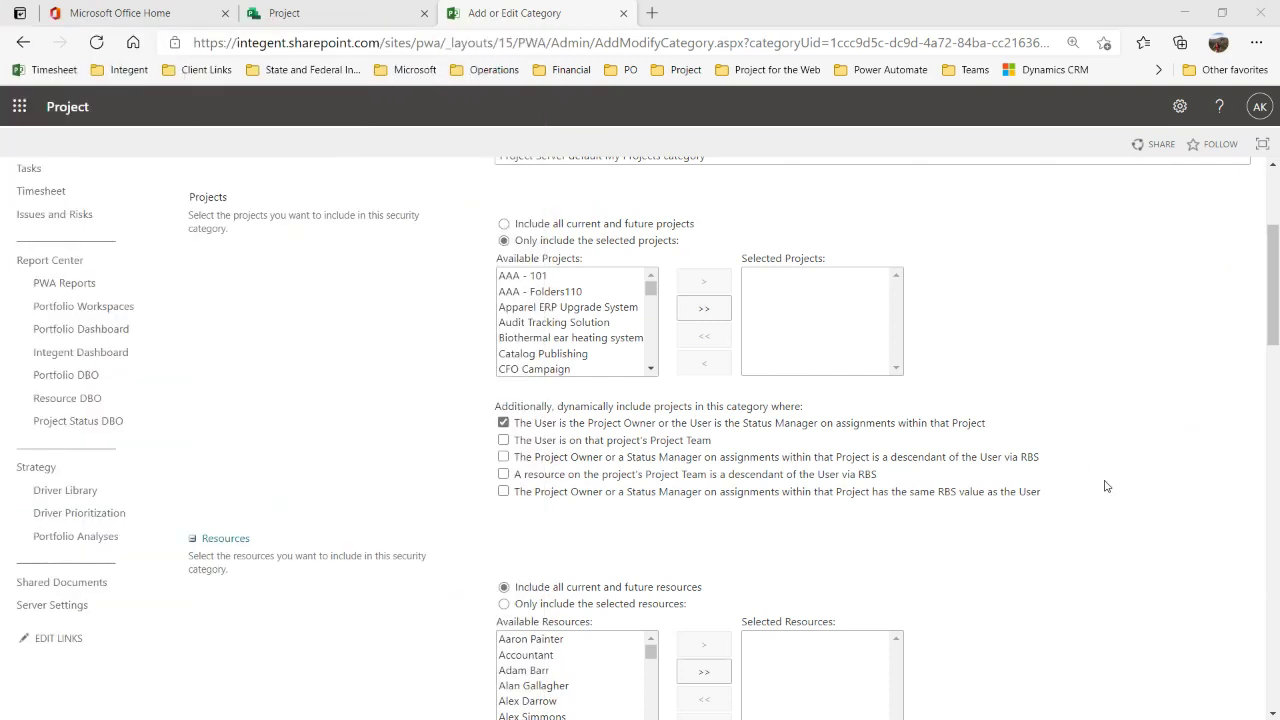
{"action": "scroll", "coordinate": [1105, 486], "scroll_direction": "down", "scroll_amount": 3}
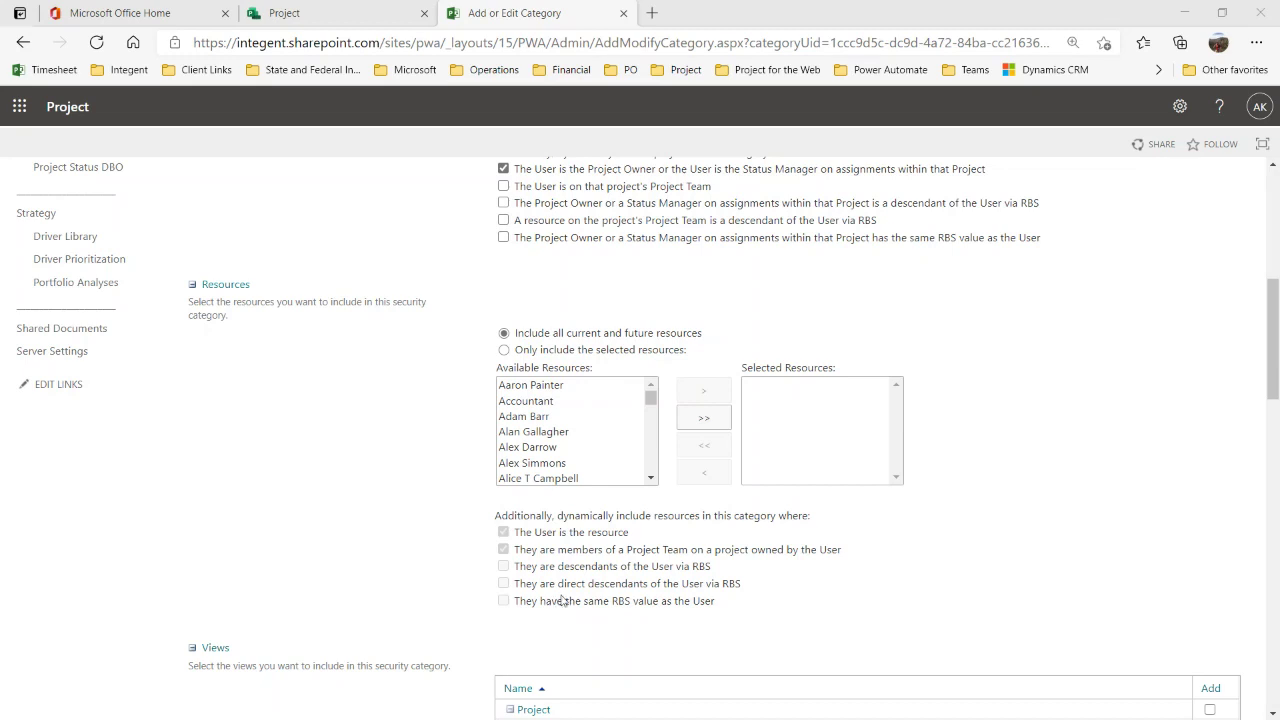
{"action": "scroll", "coordinate": [1062, 347], "scroll_direction": "up", "scroll_amount": 5}
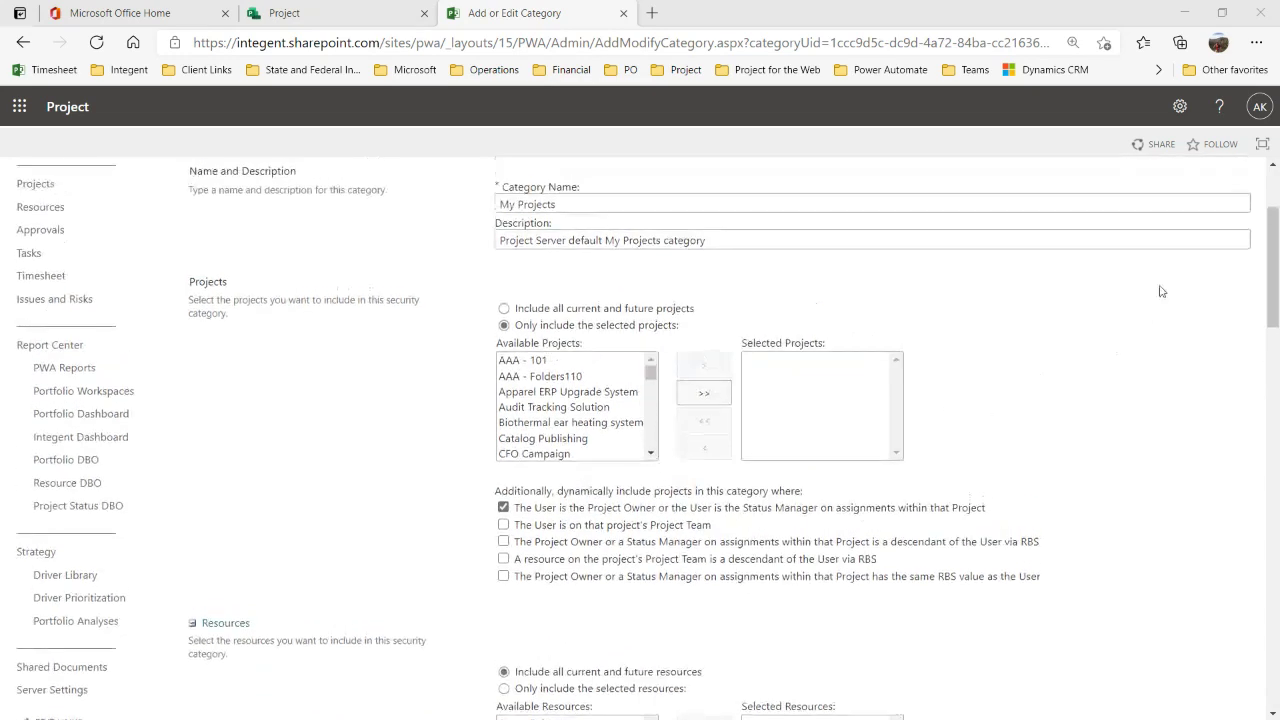
{"action": "left_click", "coordinate": [1221, 302]}
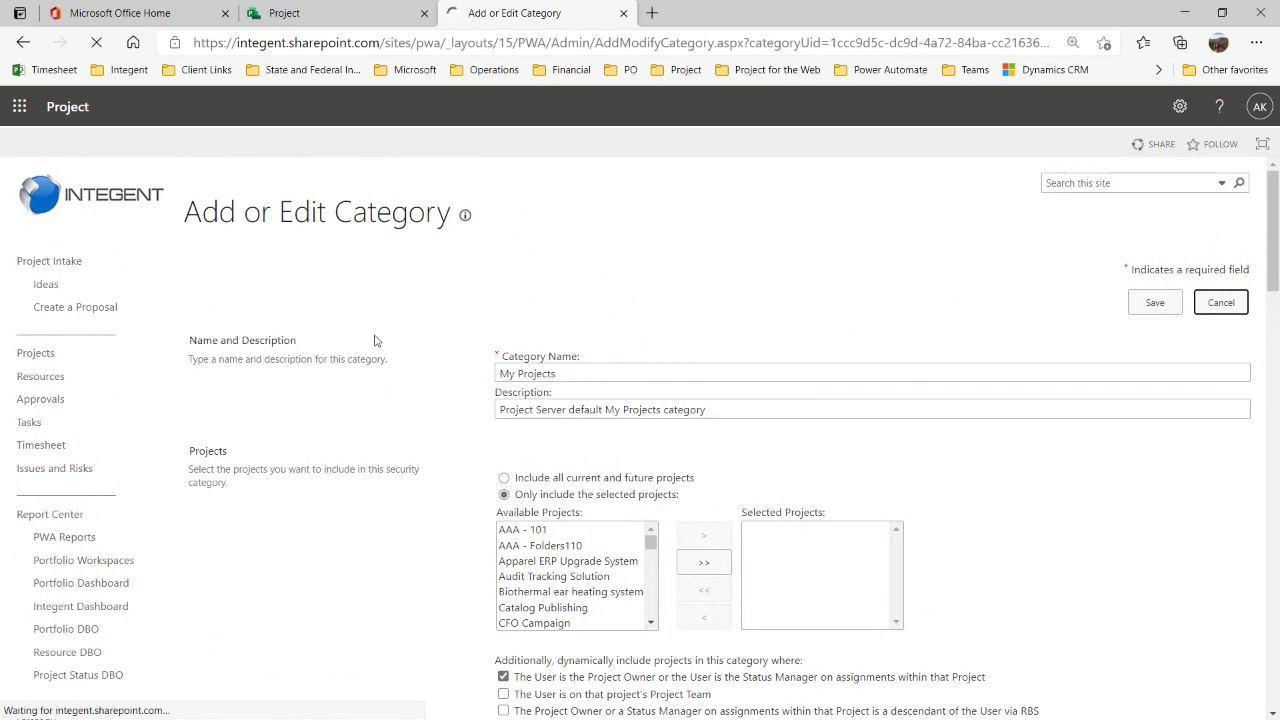
Go to the PWA server settings and open Enterprise Custom Fields and Lookup Tables.
{"action": "scroll", "coordinate": [111, 531], "scroll_direction": "down", "scroll_amount": 2}
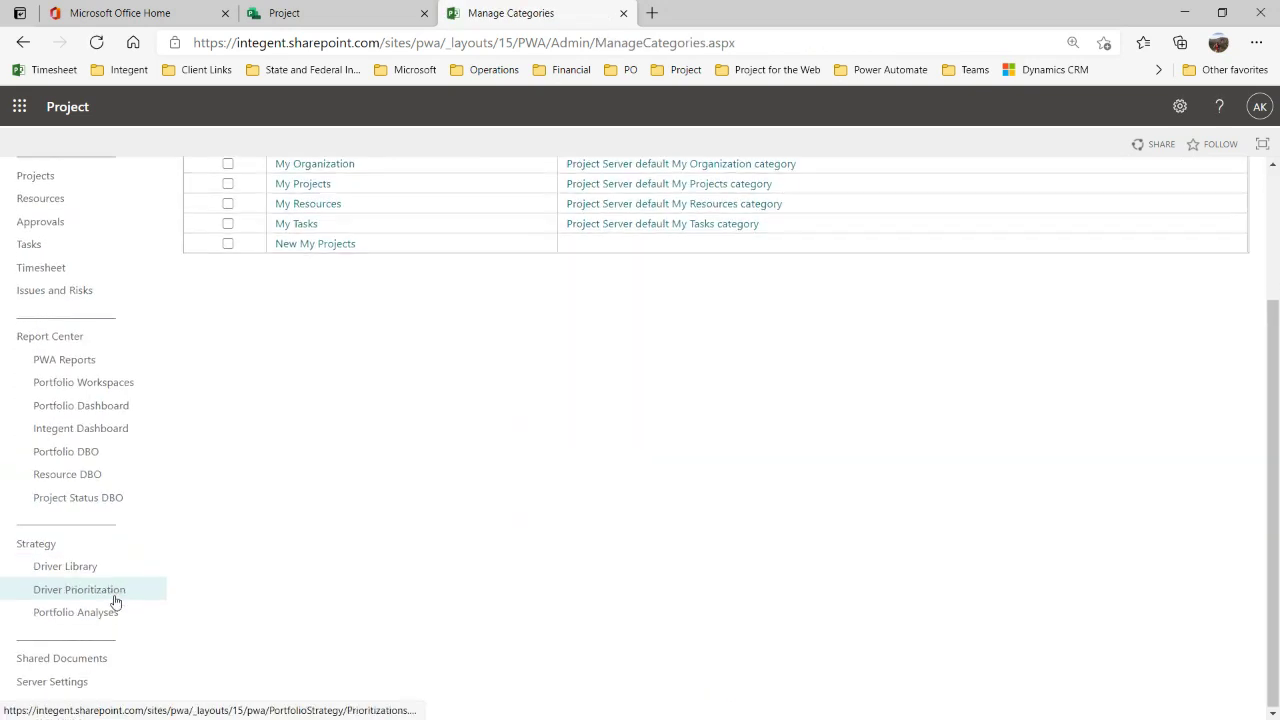
{"action": "left_click", "coordinate": [74, 681]}
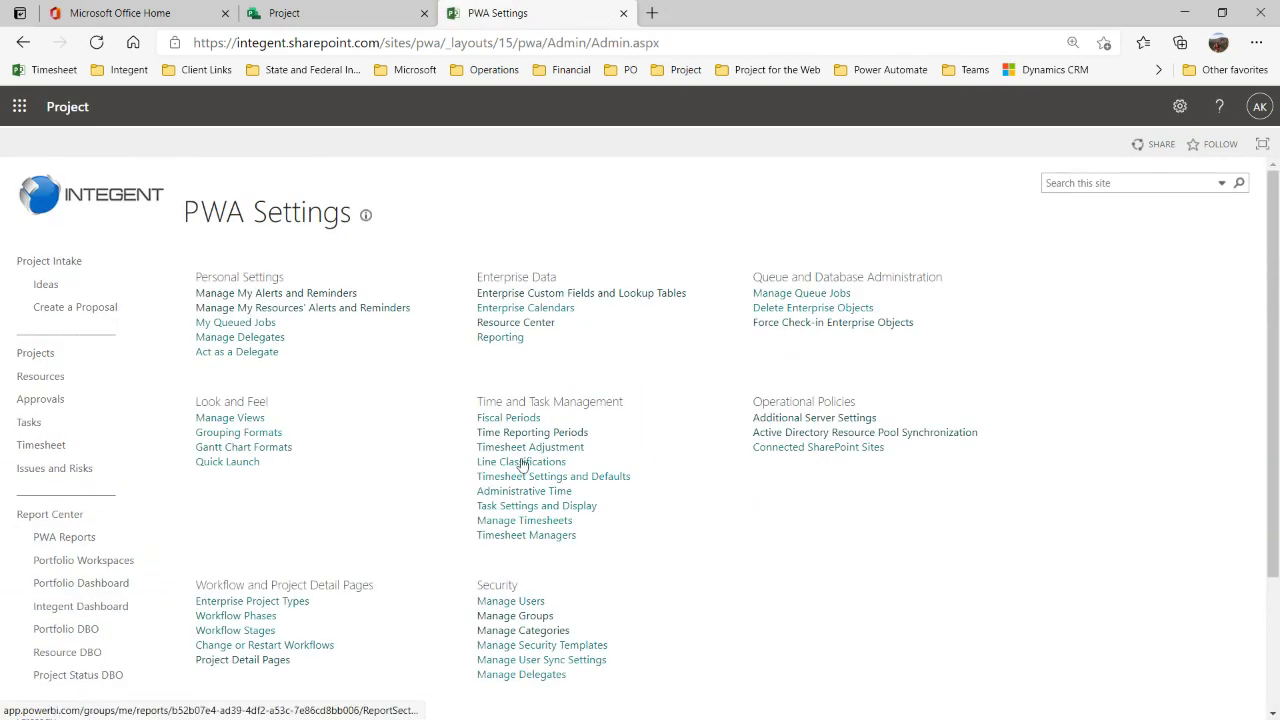
{"action": "left_click", "coordinate": [578, 298]}
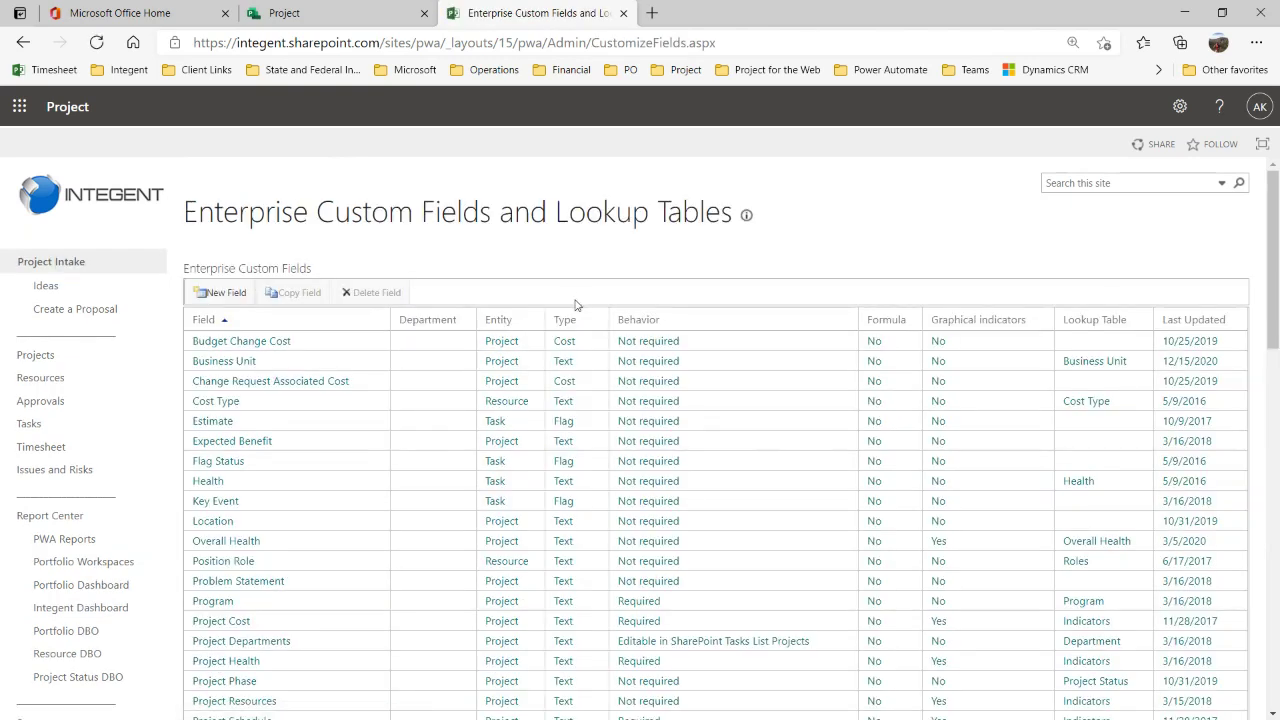
Find the RBS resource field in the list of enterprise custom fields and highlight its row.
{"action": "scroll", "coordinate": [429, 429], "scroll_direction": "down", "scroll_amount": 3}
{"action": "scroll", "coordinate": [381, 382], "scroll_direction": "up", "scroll_amount": 3}
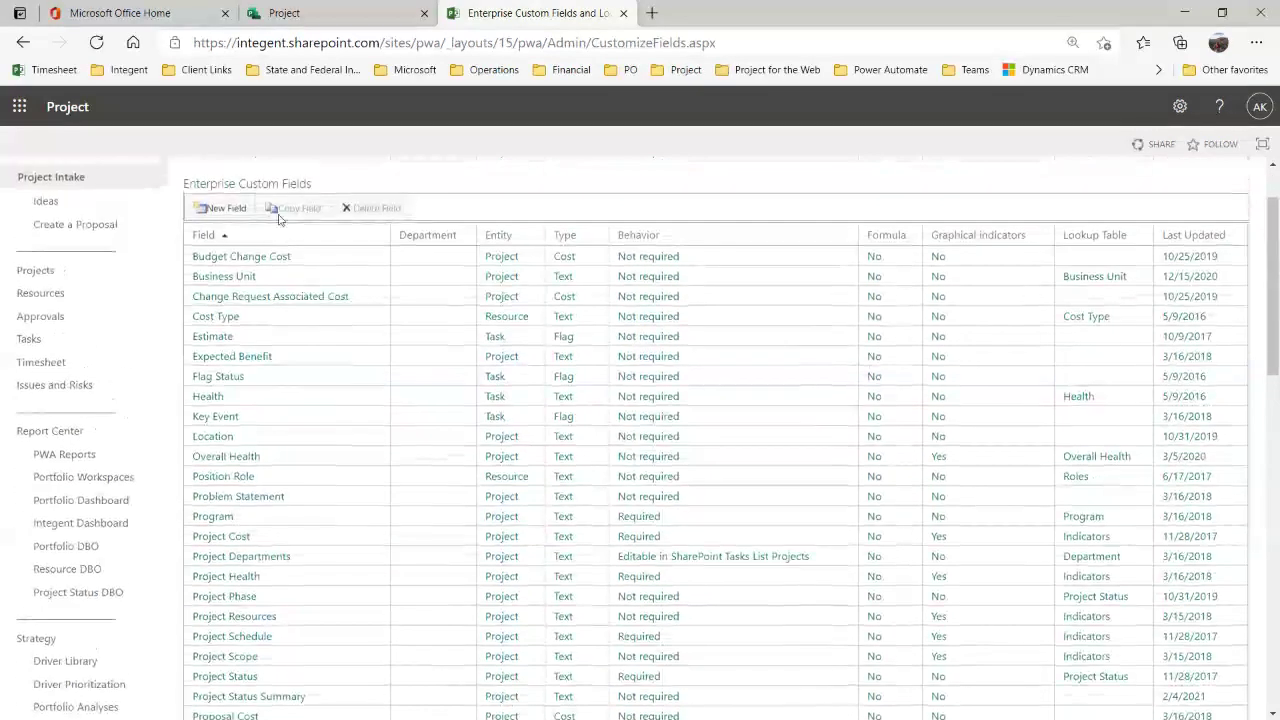
{"action": "scroll", "coordinate": [406, 389], "scroll_direction": "down", "scroll_amount": 3}
{"action": "scroll", "coordinate": [410, 533], "scroll_direction": "down", "scroll_amount": 2}
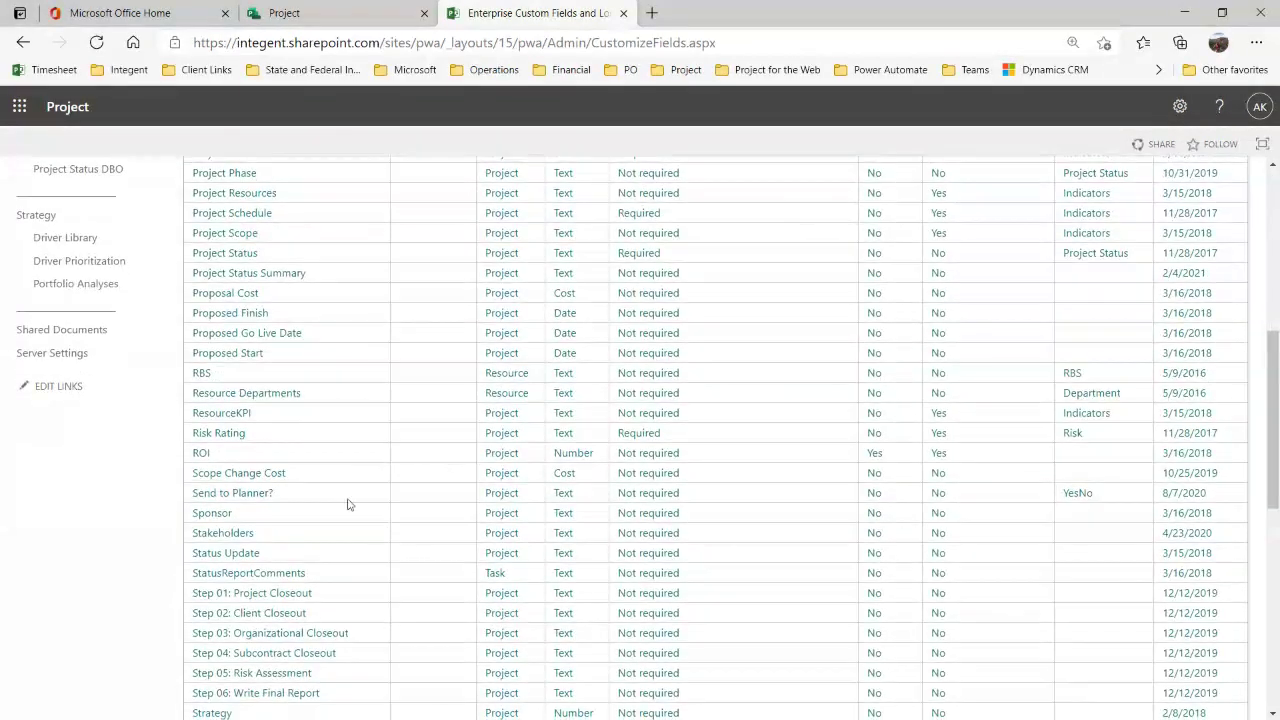
{"action": "left_click", "coordinate": [268, 373]}
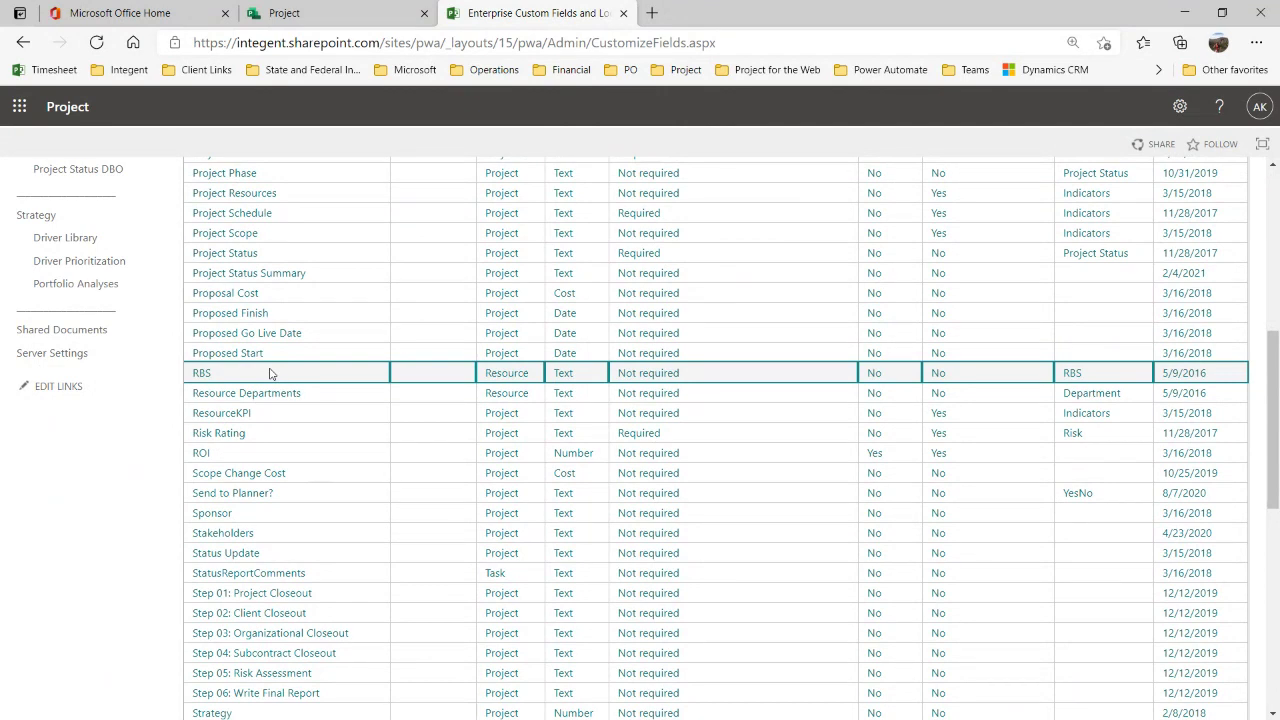
Open the RBS lookup table for editing and bring up its list of hierarchy values.
{"action": "scroll", "coordinate": [290, 400], "scroll_direction": "down", "scroll_amount": 6}
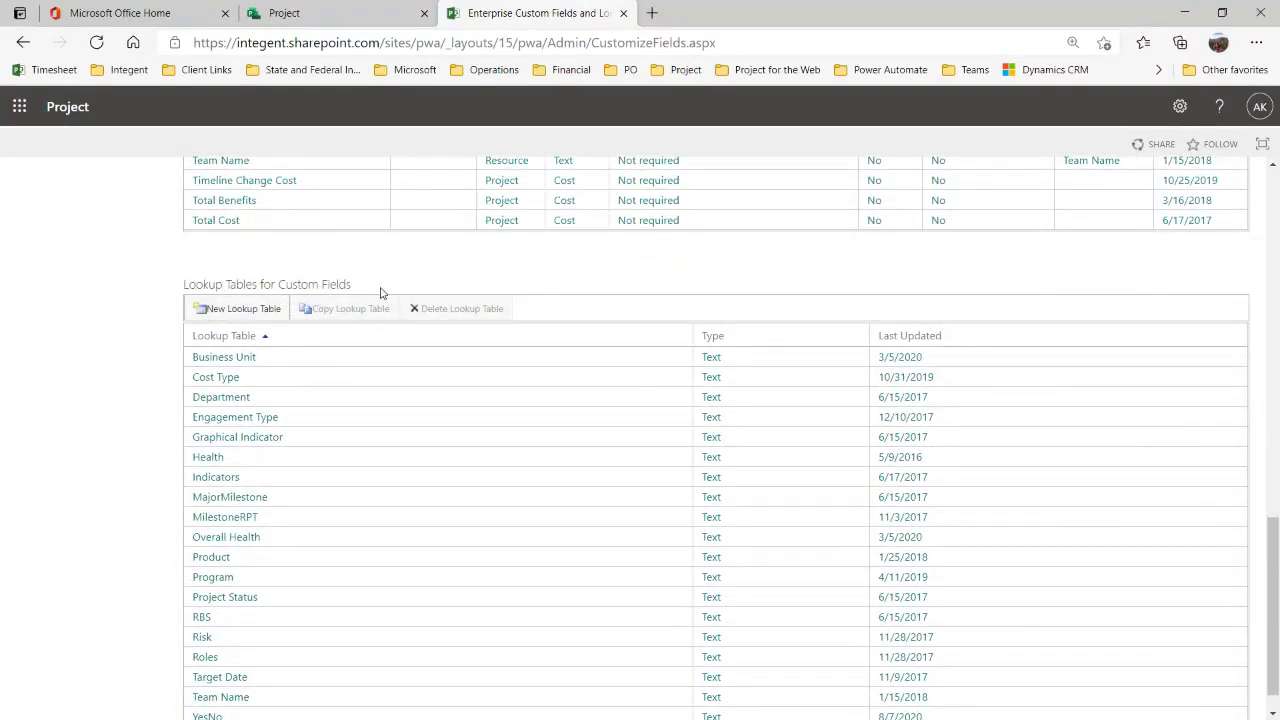
{"action": "left_click", "coordinate": [202, 617]}
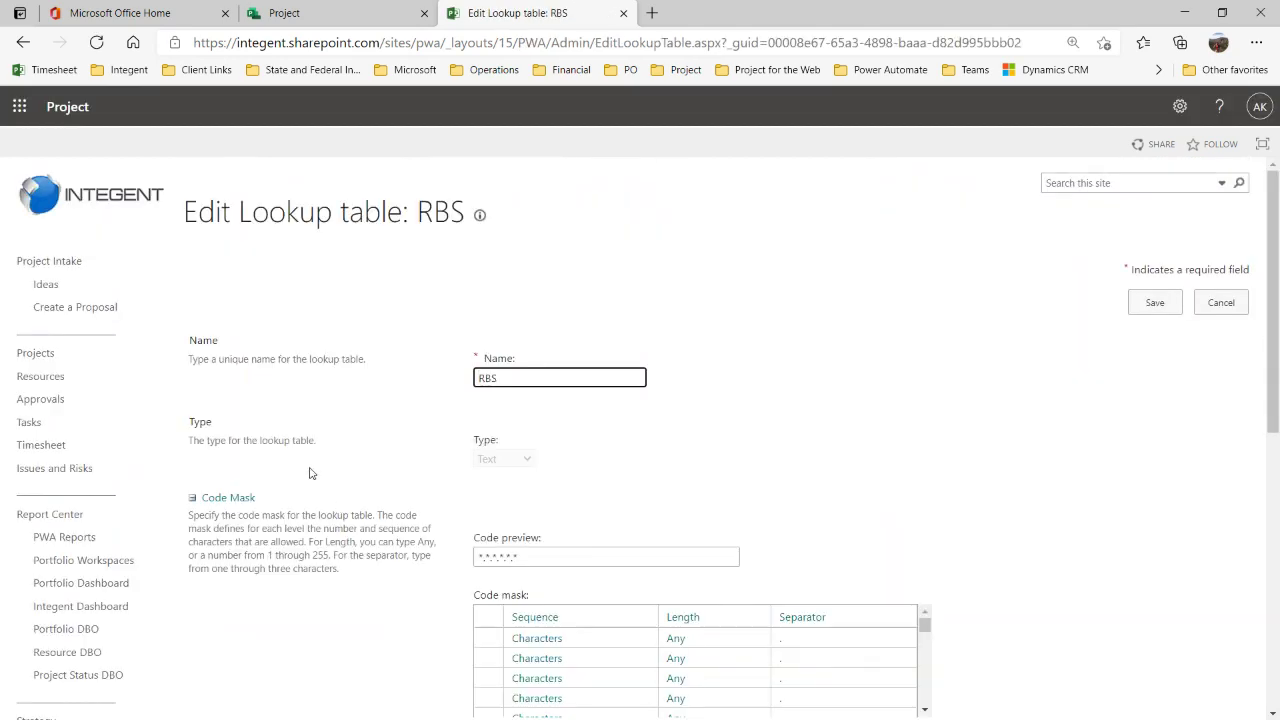
{"action": "scroll", "coordinate": [314, 466], "scroll_direction": "down", "scroll_amount": 3}
{"action": "scroll", "coordinate": [319, 462], "scroll_direction": "down", "scroll_amount": 1}
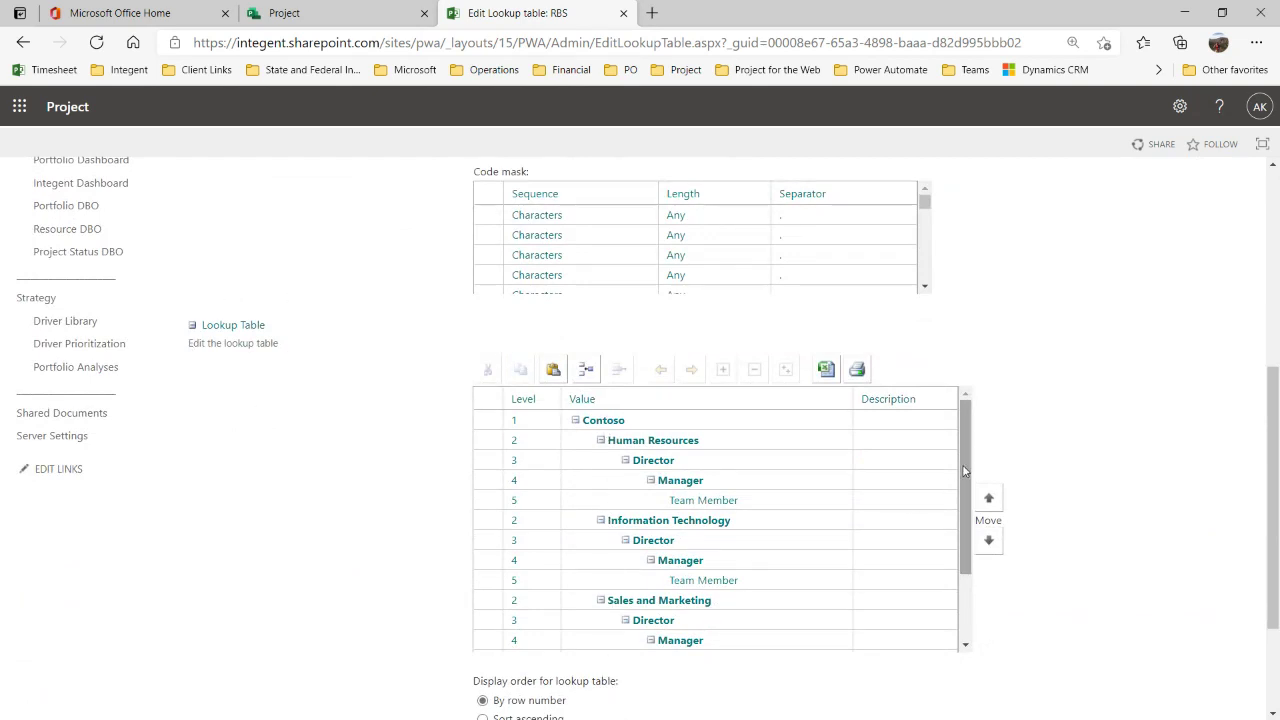
Examine the RBS hierarchy of departments, directors, managers and team members, along with the level assigned to each value.
{"action": "scroll", "coordinate": [700, 628], "scroll_direction": "down", "scroll_amount": 2}
{"action": "left_click", "coordinate": [758, 645]}
{"action": "left_click", "coordinate": [760, 584]}
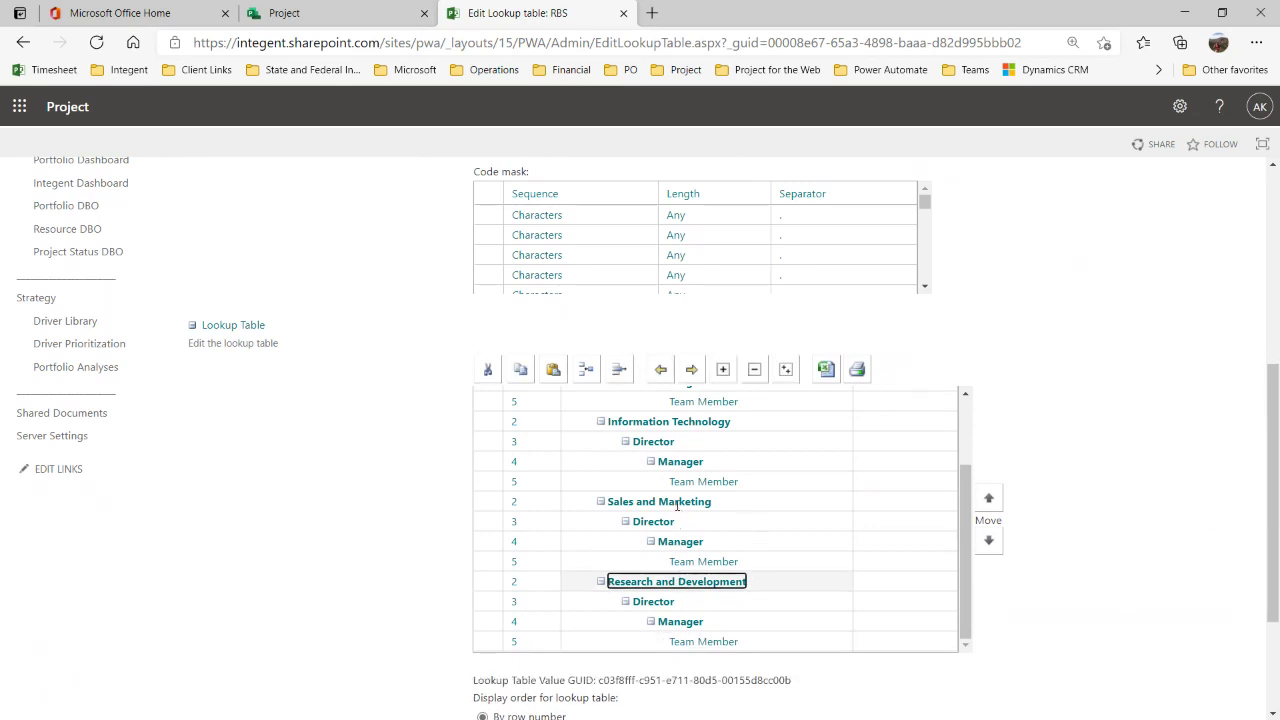
{"action": "left_click", "coordinate": [587, 439]}
{"action": "left_click", "coordinate": [605, 464]}
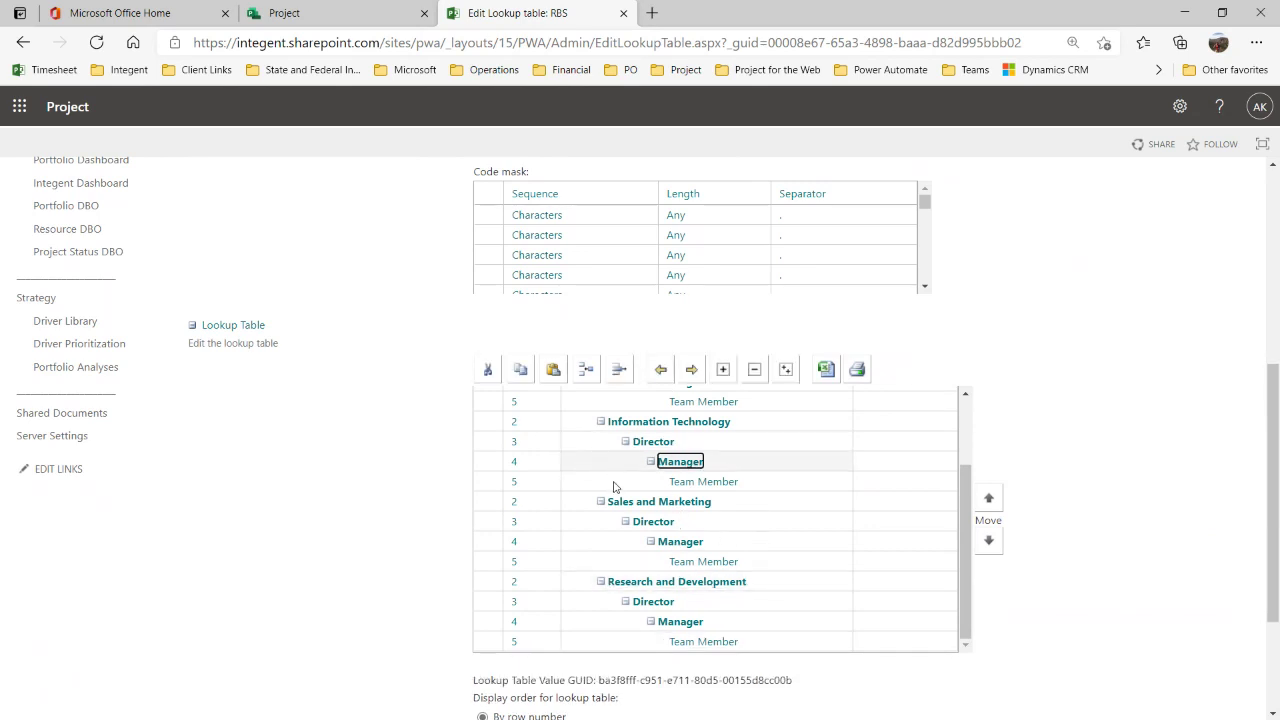
{"action": "left_click", "coordinate": [615, 484]}
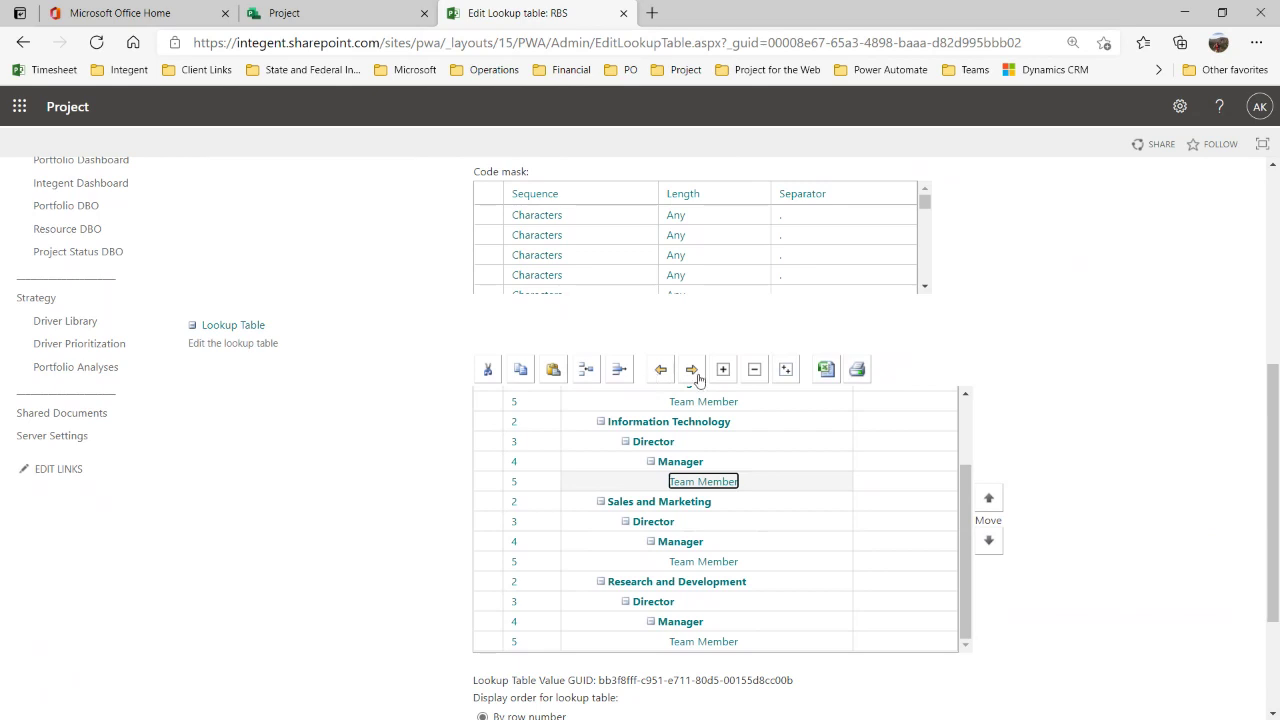
{"action": "scroll", "coordinate": [542, 440], "scroll_direction": "up", "scroll_amount": 2}
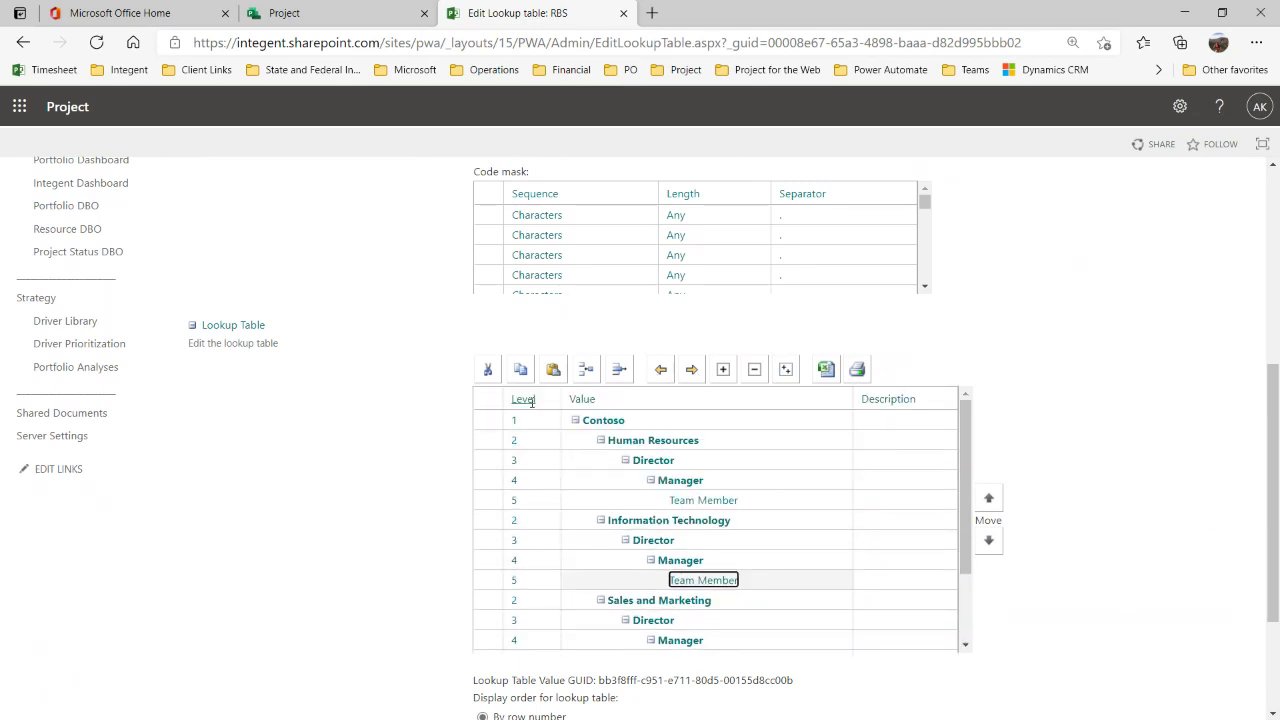
{"action": "left_click", "coordinate": [527, 444]}
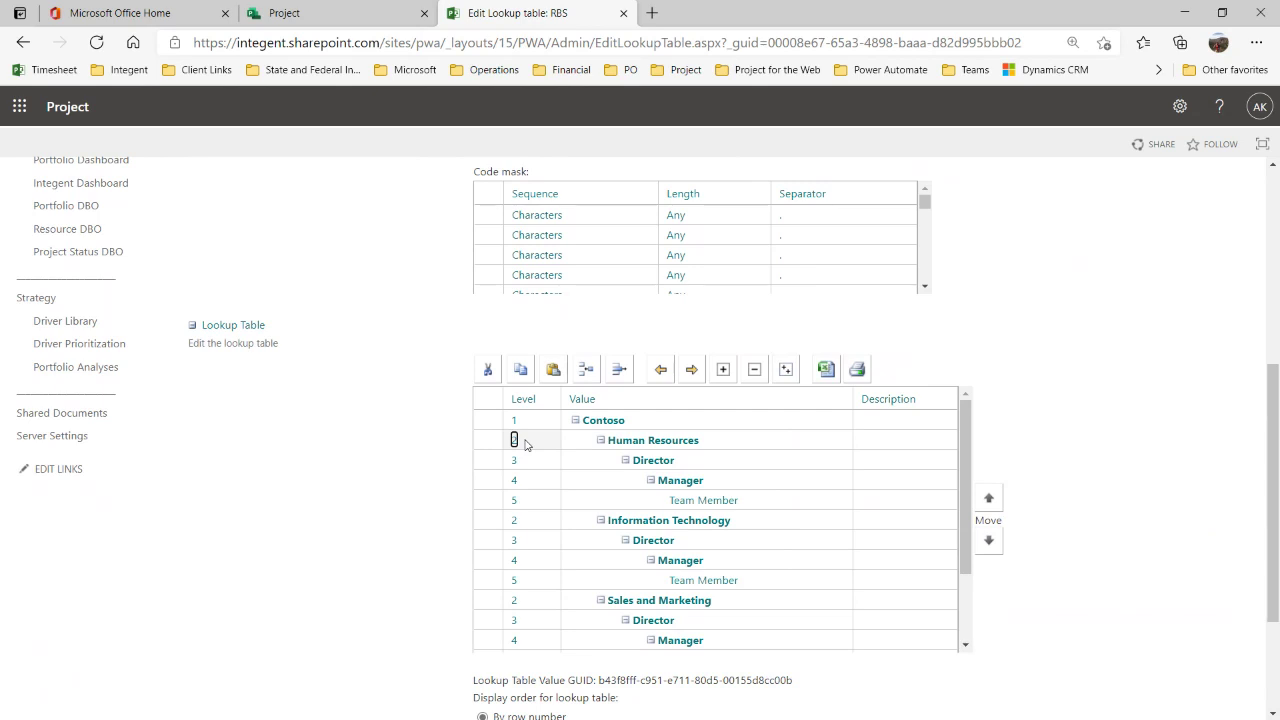
{"action": "left_click", "coordinate": [500, 462]}
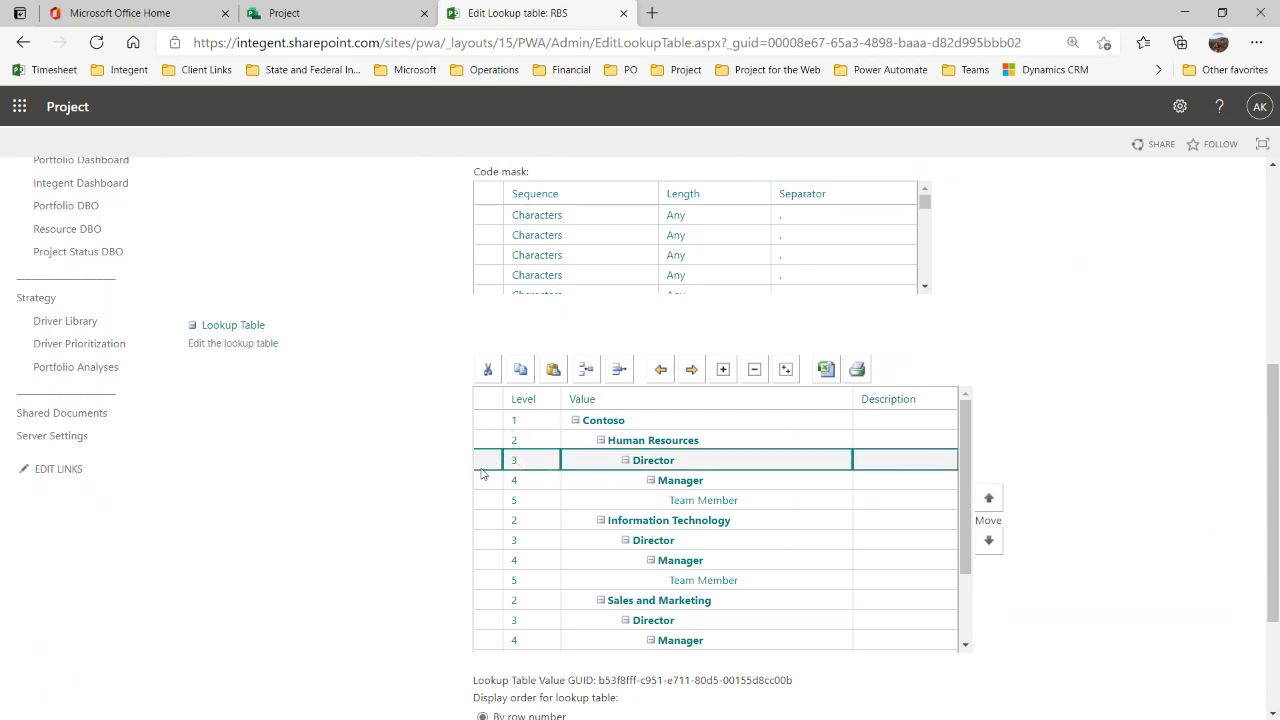
Highlight the Director rows under Information Technology and Sales and Marketing, and review the sequence, length and separator of the code mask levels.
{"action": "left_click", "coordinate": [488, 541]}
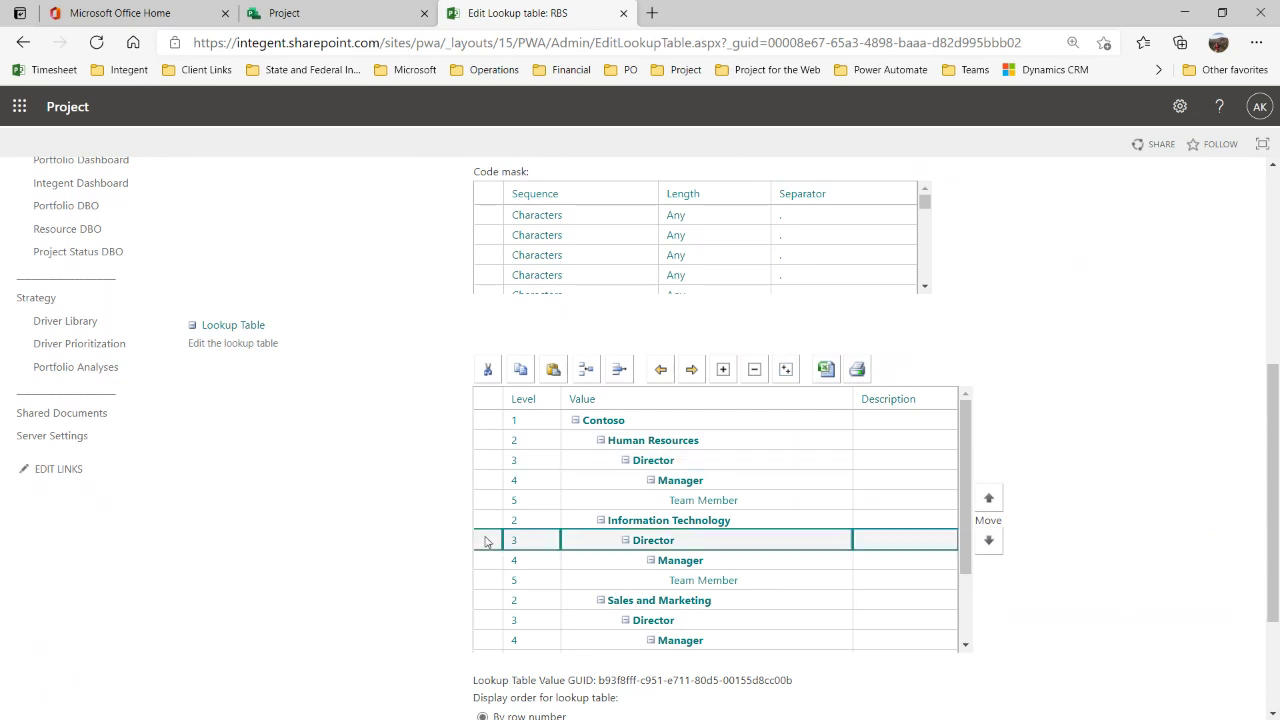
{"action": "left_click", "coordinate": [488, 622]}
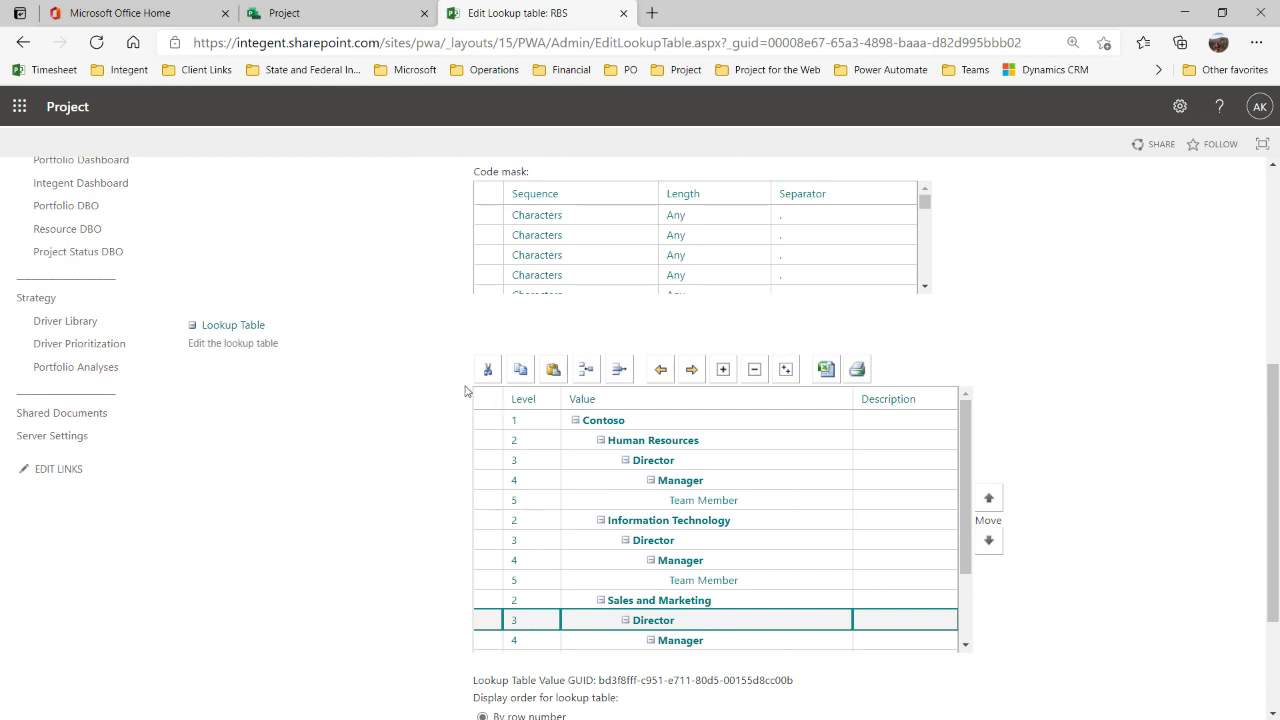
{"action": "scroll", "coordinate": [440, 242], "scroll_direction": "up", "scroll_amount": 1}
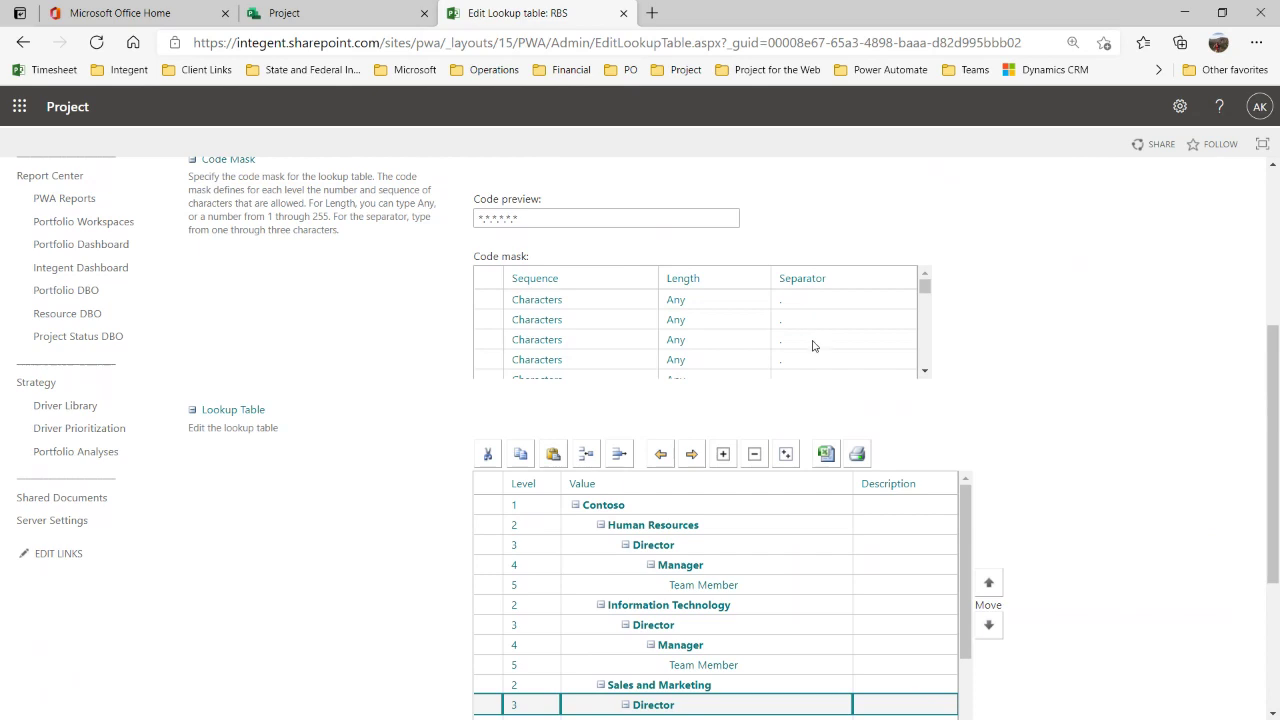
{"action": "left_click", "coordinate": [924, 370]}
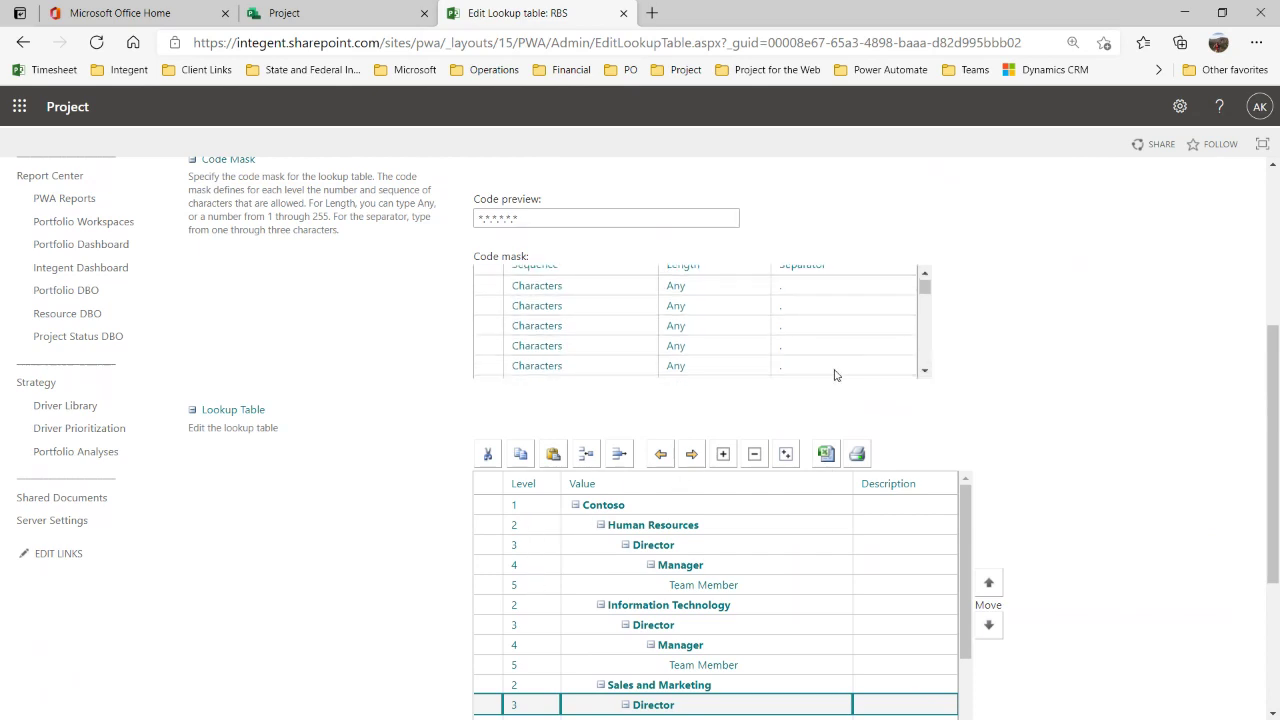
{"action": "left_click", "coordinate": [925, 273]}
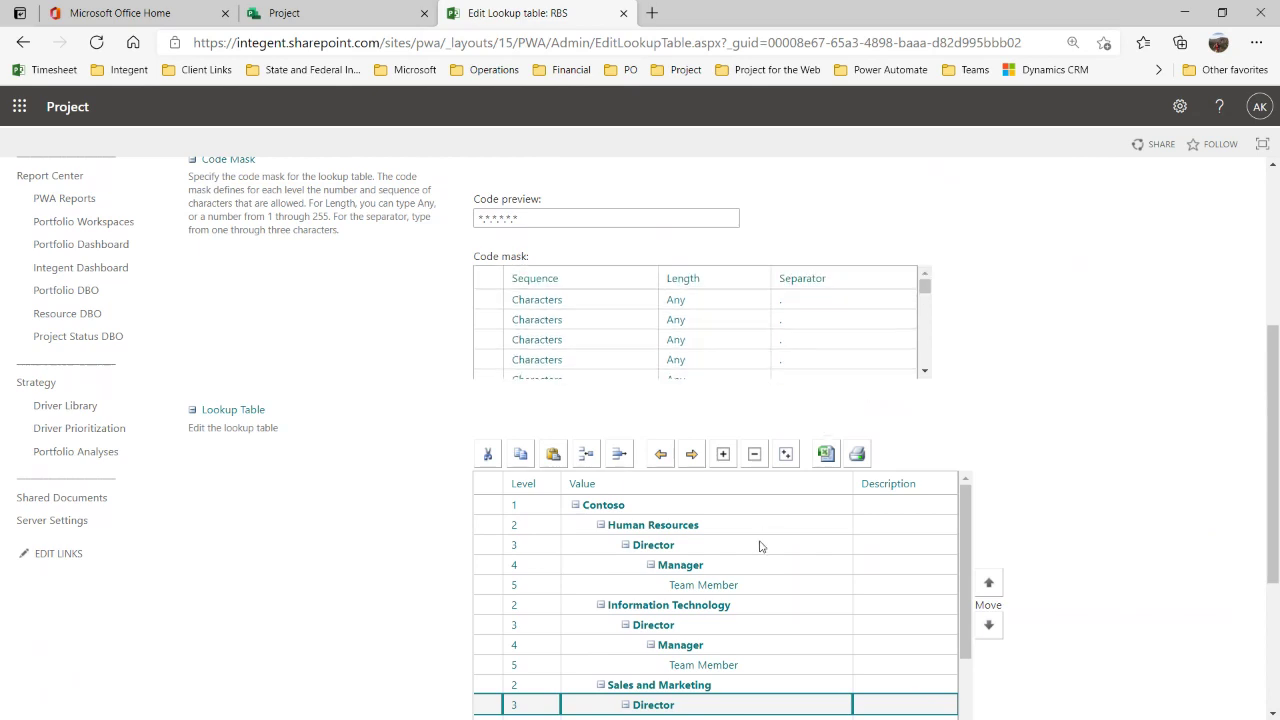
Select the Team Member value under Human Resources, and leave the RBS lookup table without saving.
{"action": "left_click", "coordinate": [767, 589]}
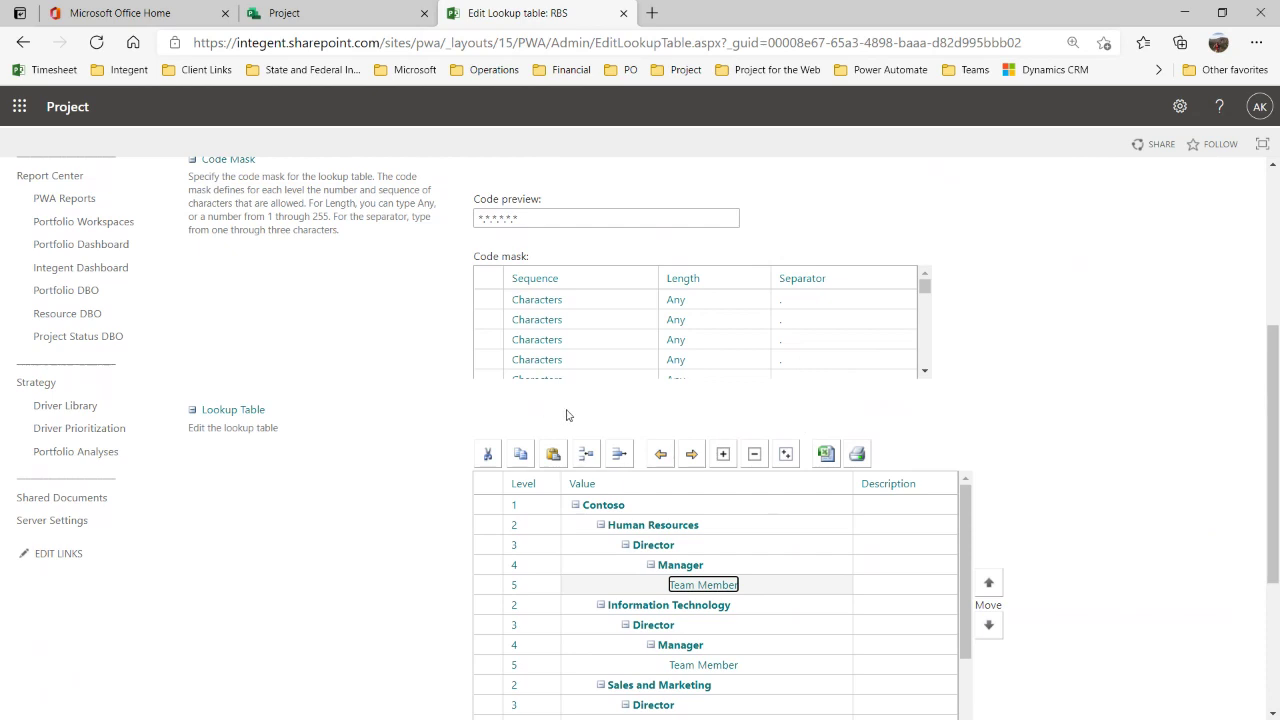
{"action": "scroll", "coordinate": [1066, 468], "scroll_direction": "up", "scroll_amount": 4}
{"action": "left_click", "coordinate": [1219, 302]}
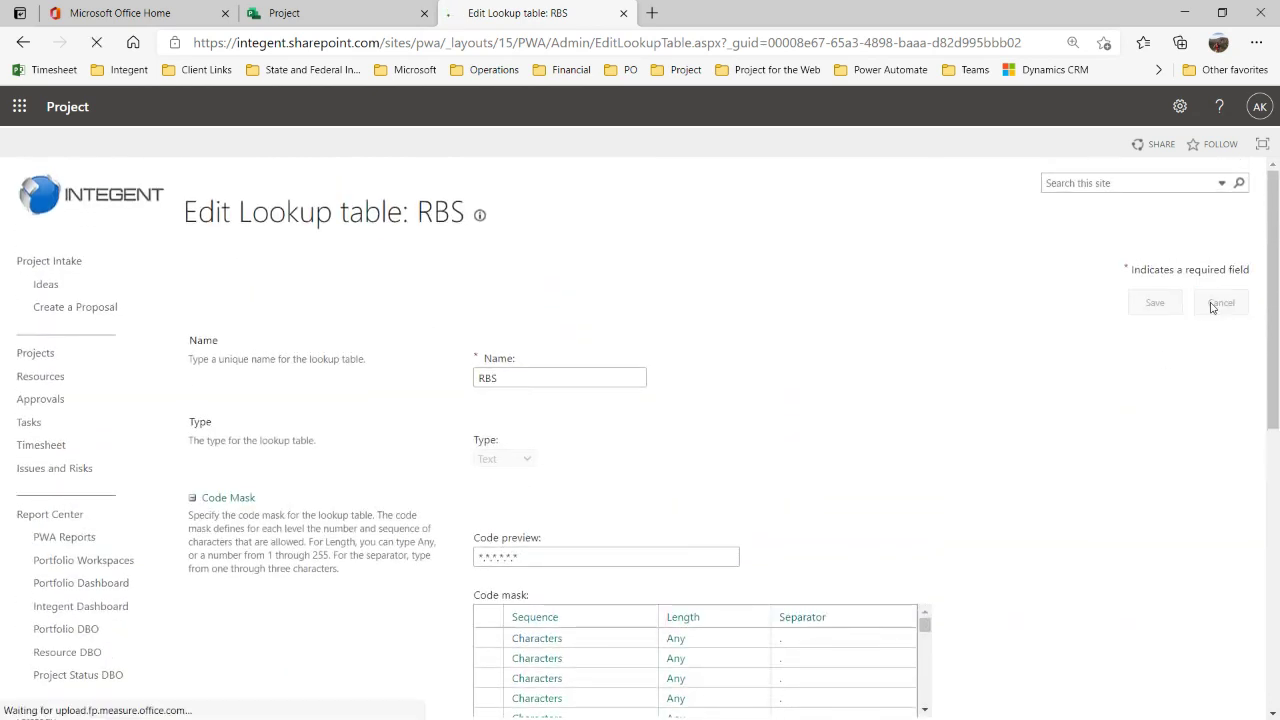